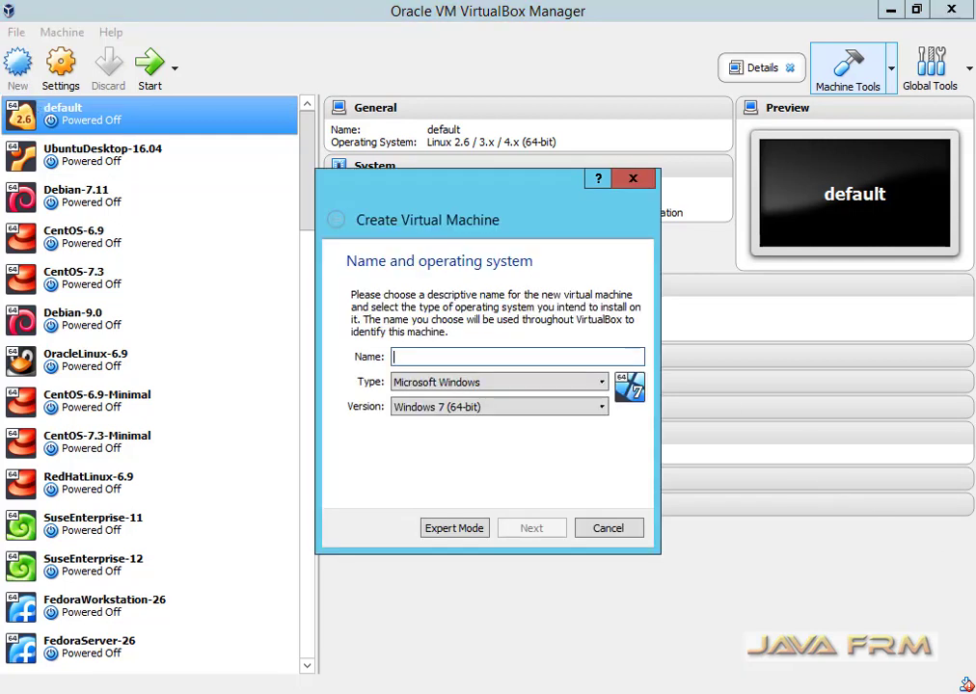
# Name the new VM Devuuan-Ascii with type Linux and version Debian (64-bit).
pyautogui.write('Dev')
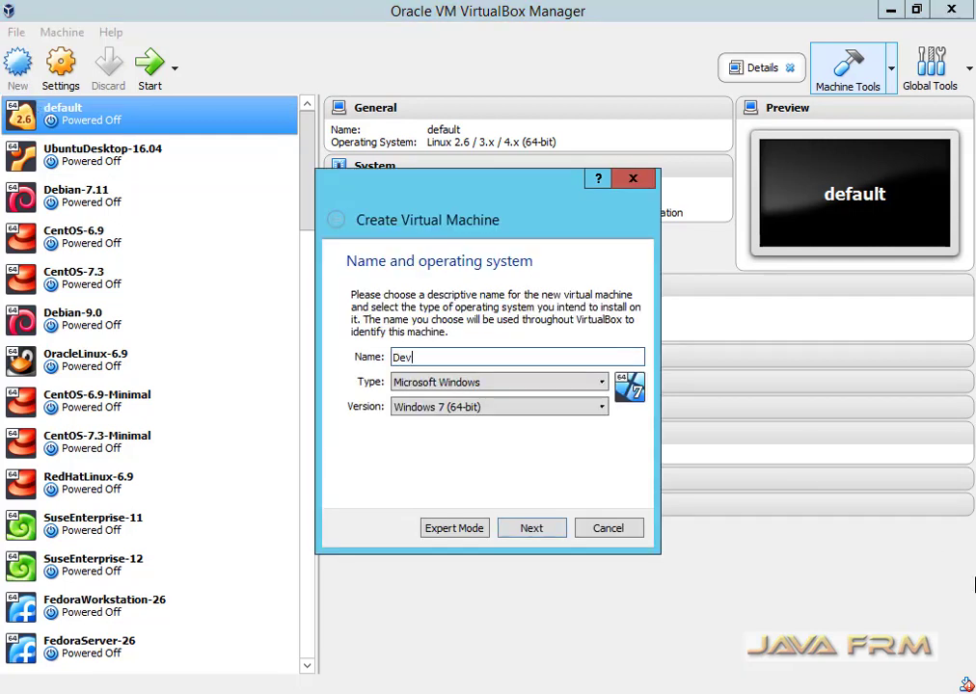
pyautogui.write('uuan-Ascii')
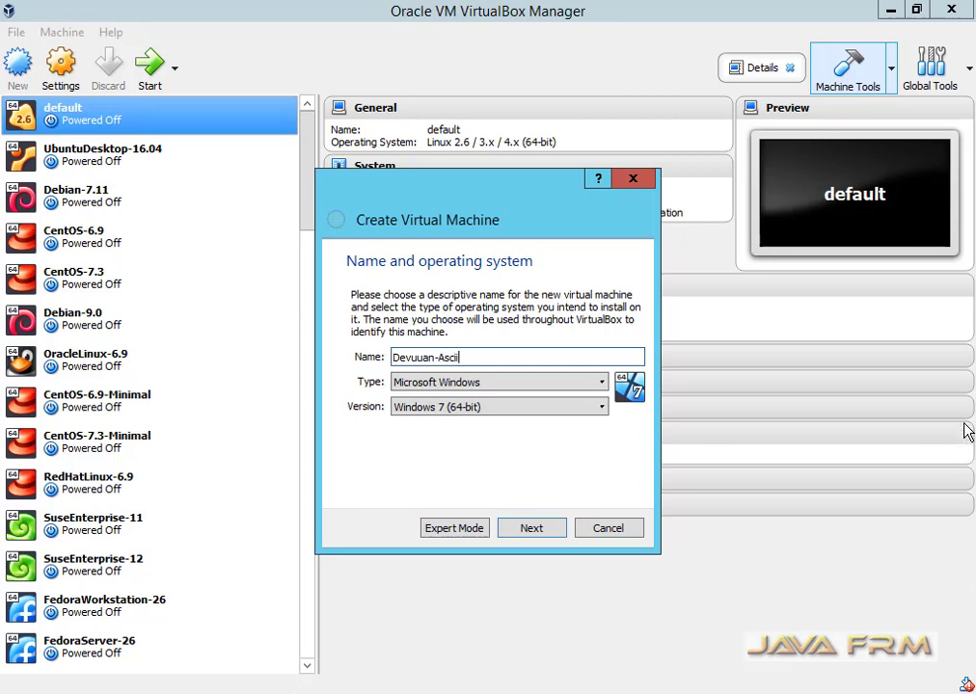
pyautogui.click(599, 383)
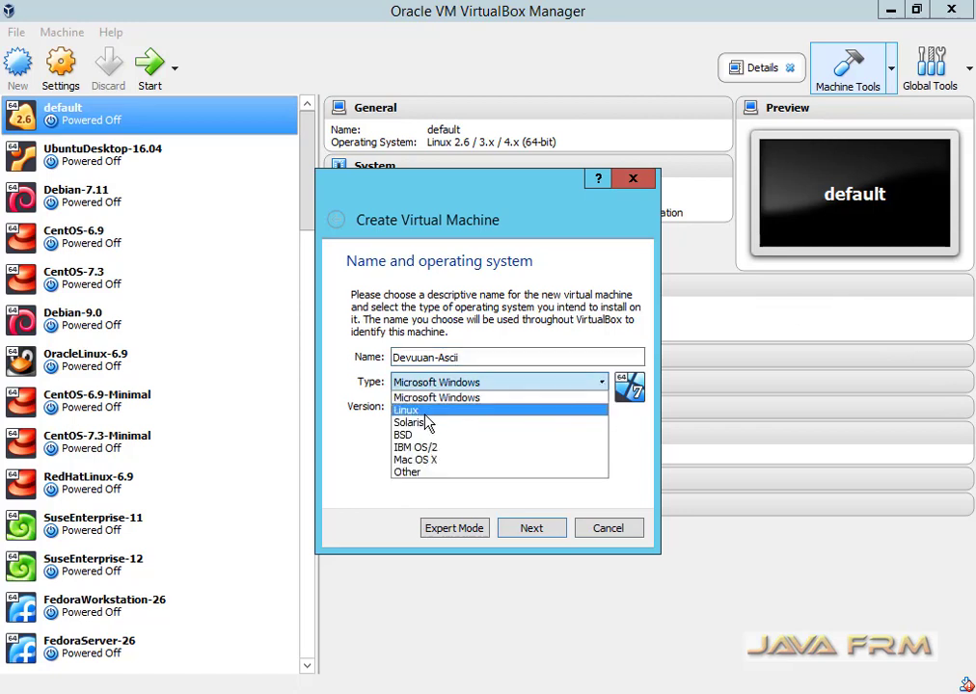
pyautogui.click(435, 410)
pyautogui.click(441, 412)
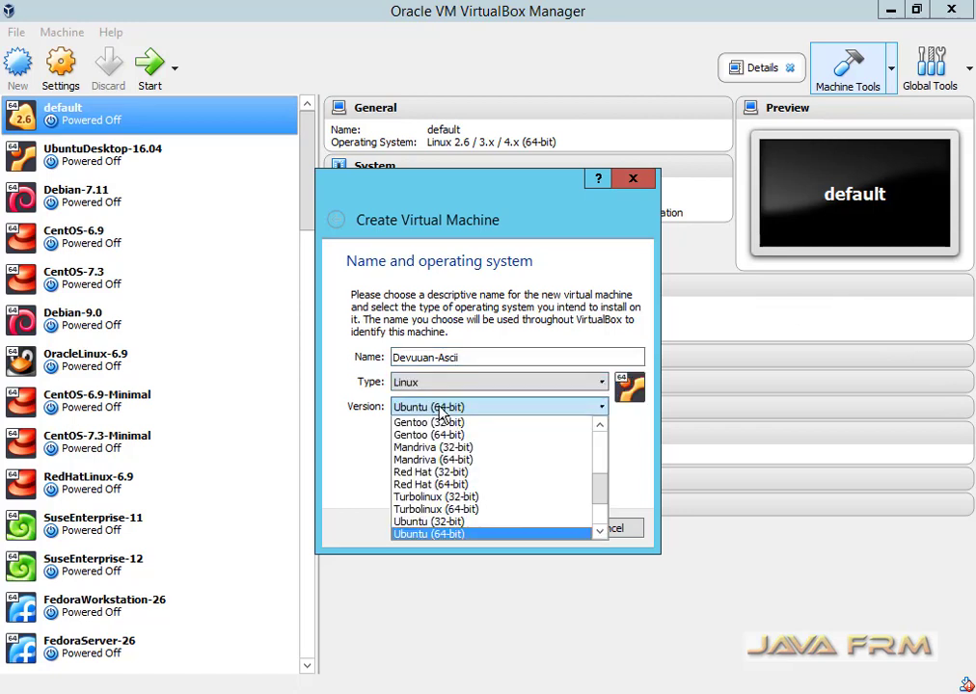
pyautogui.scroll(4, 487, 506)
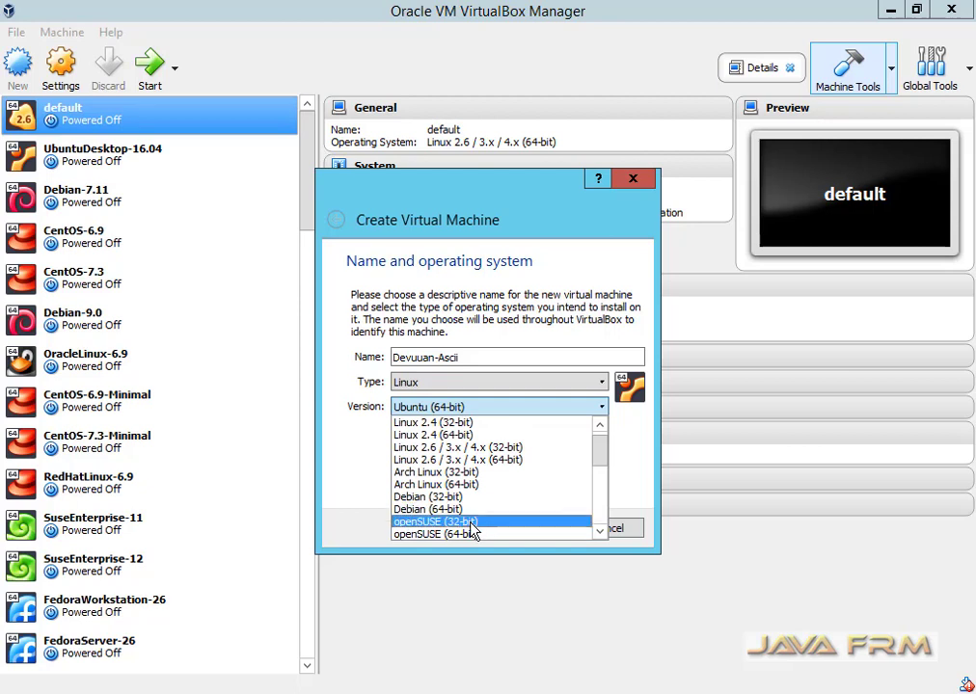
pyautogui.click(472, 509)
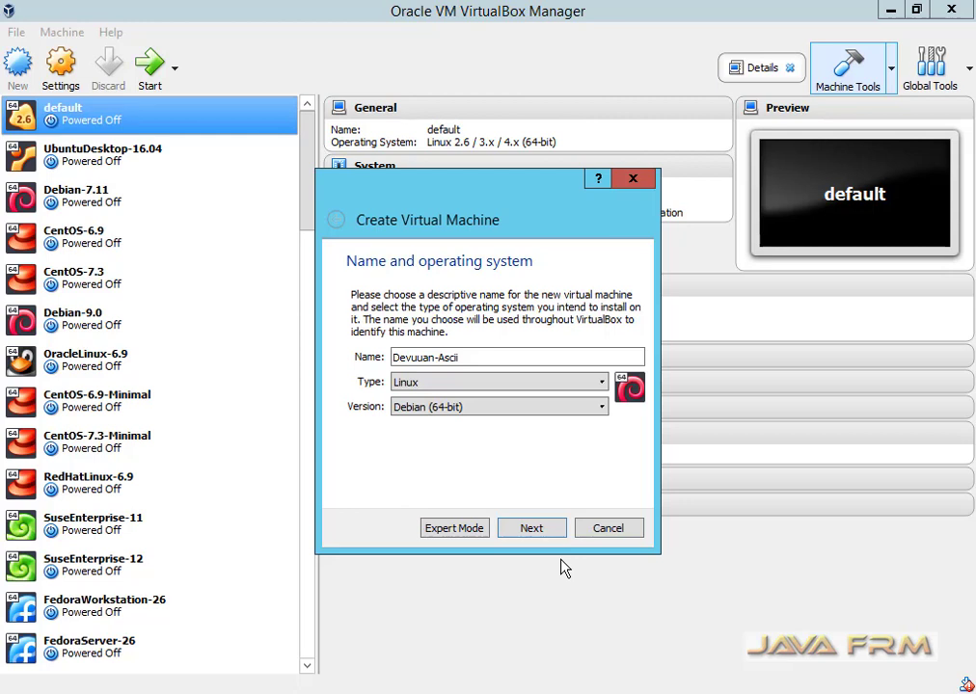
pyautogui.click(535, 536)
# Set the machine's memory size to 8192 MB.
pyautogui.press('Tab')
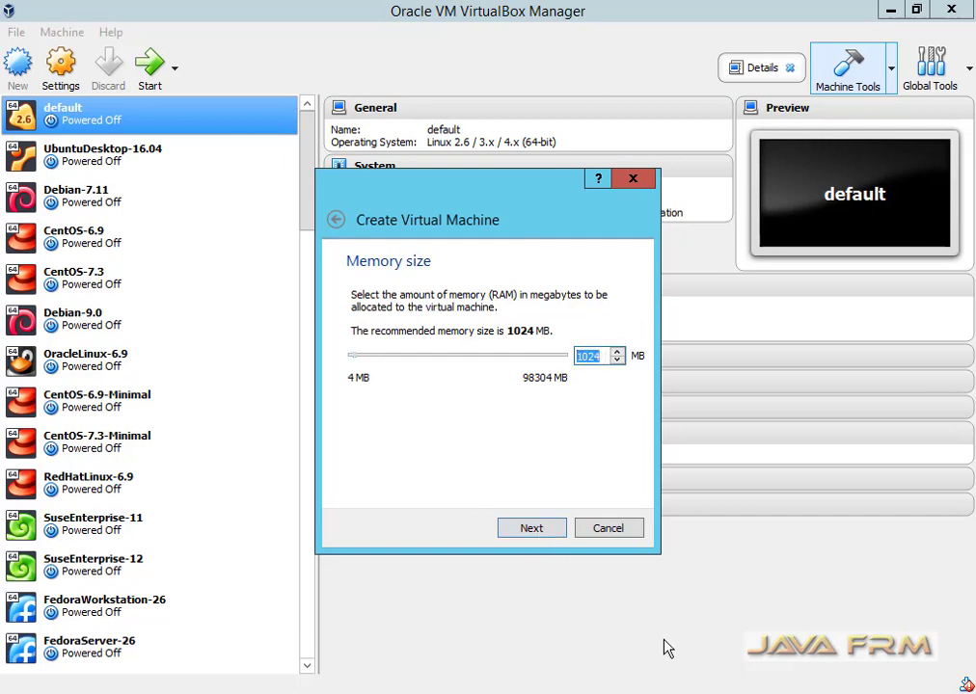
pyautogui.write('8192')
pyautogui.click(533, 528)
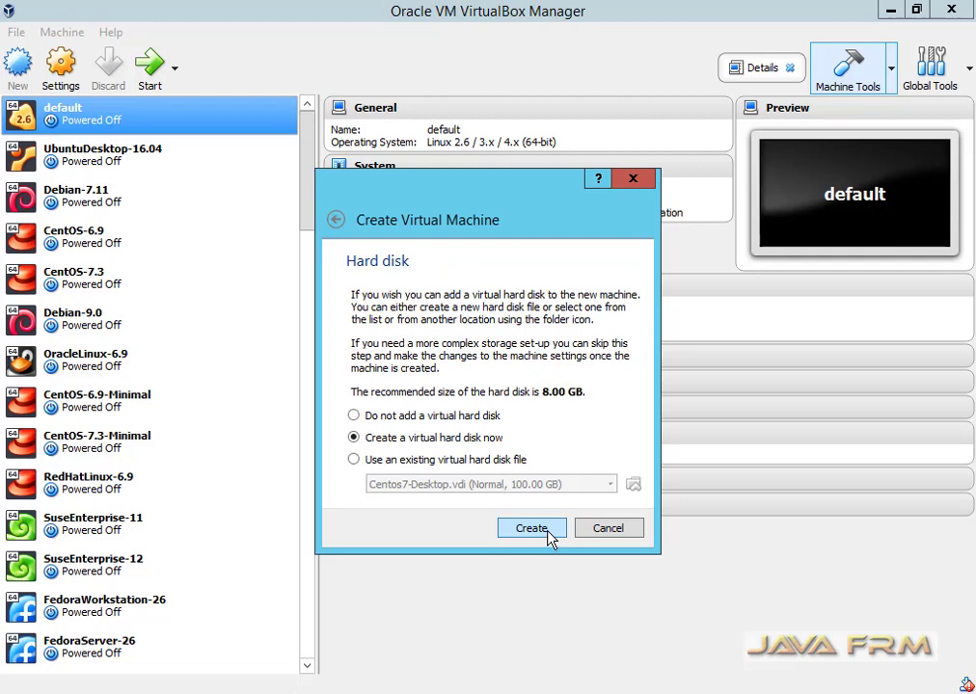
# Create a dynamically allocated 20 GB VDI virtual hard disk for the machine.
pyautogui.click(550, 537)
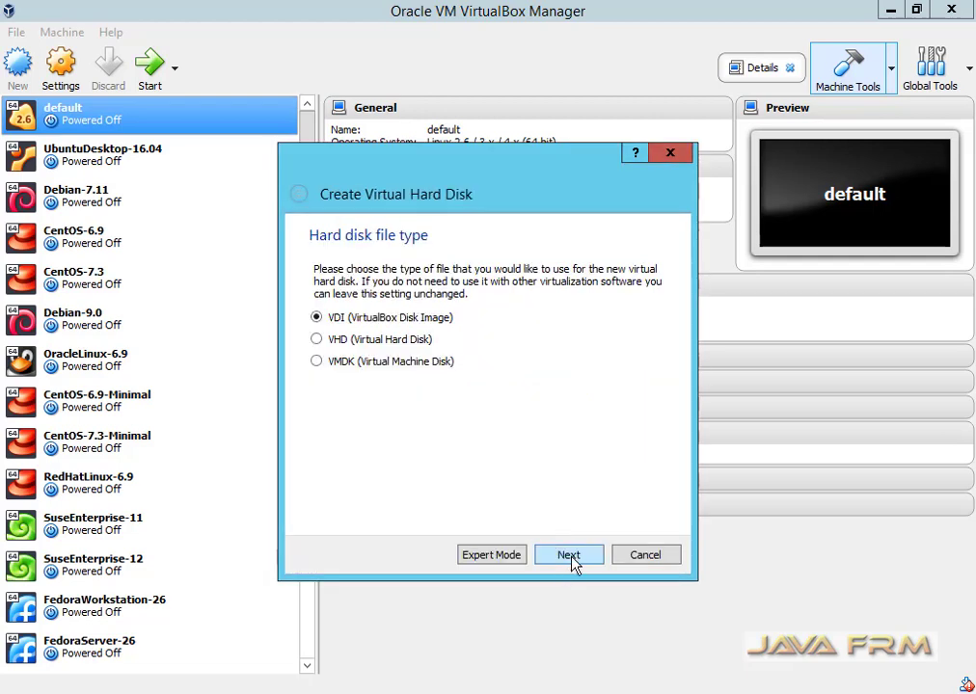
pyautogui.click(571, 555)
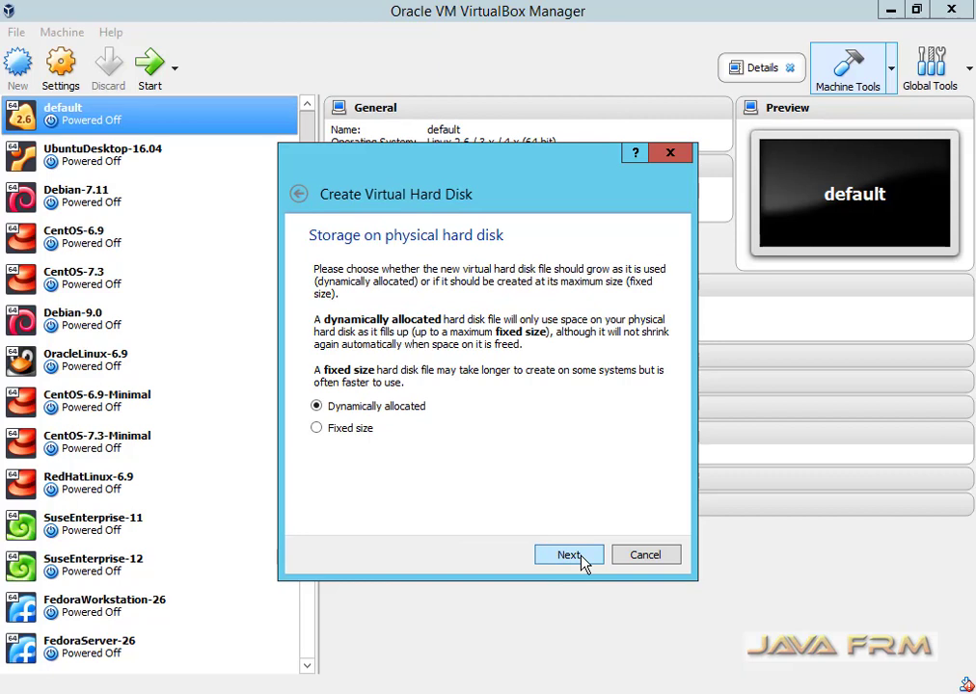
pyautogui.click(569, 556)
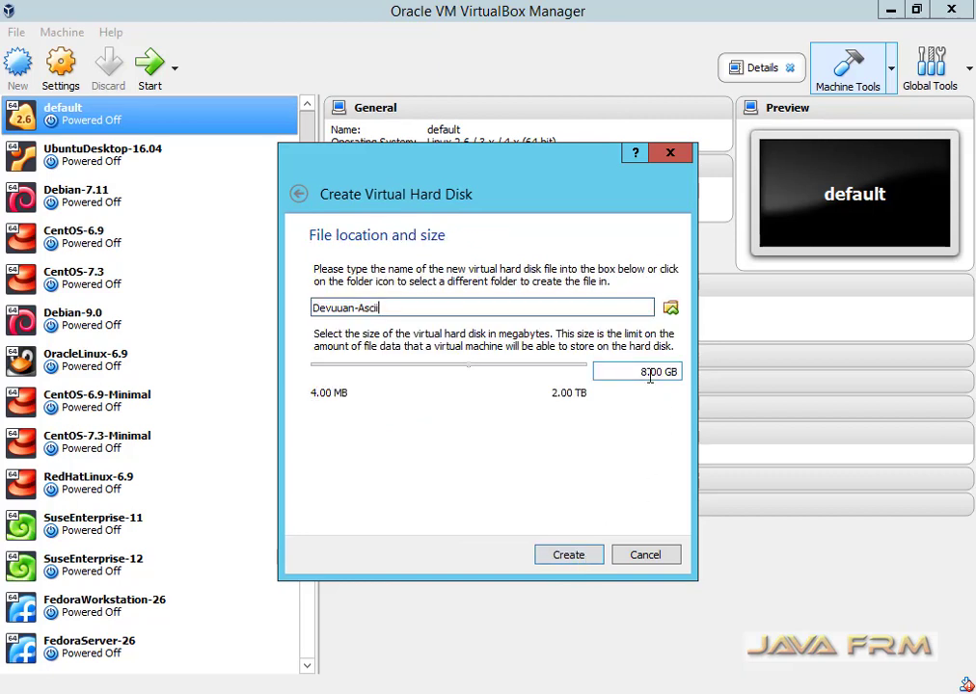
pyautogui.moveTo(649, 374); pyautogui.dragTo(640, 374)
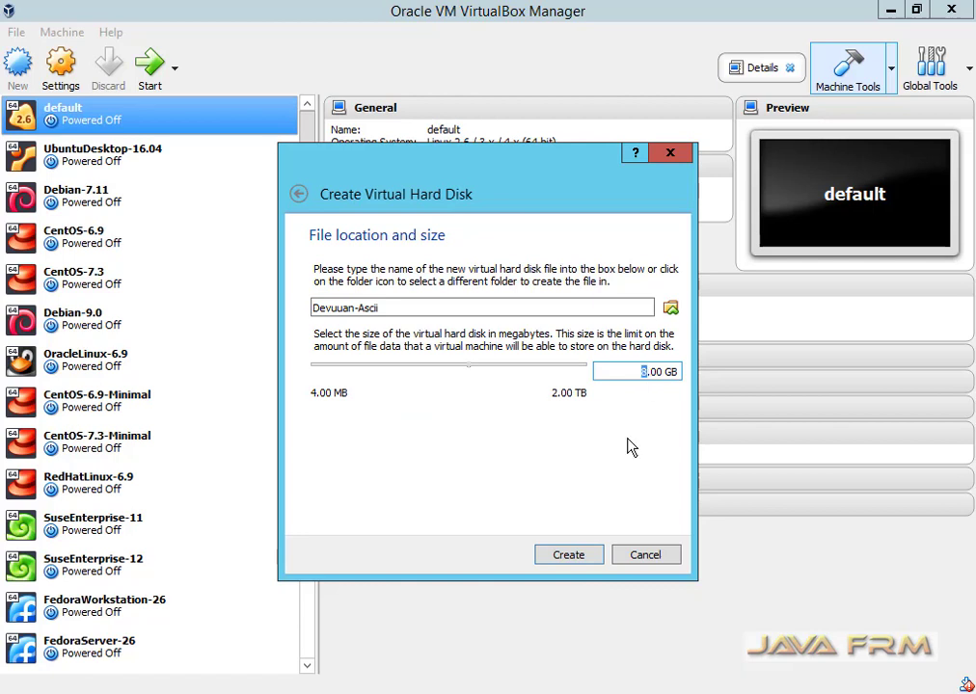
pyautogui.write('20')
pyautogui.click(568, 555)
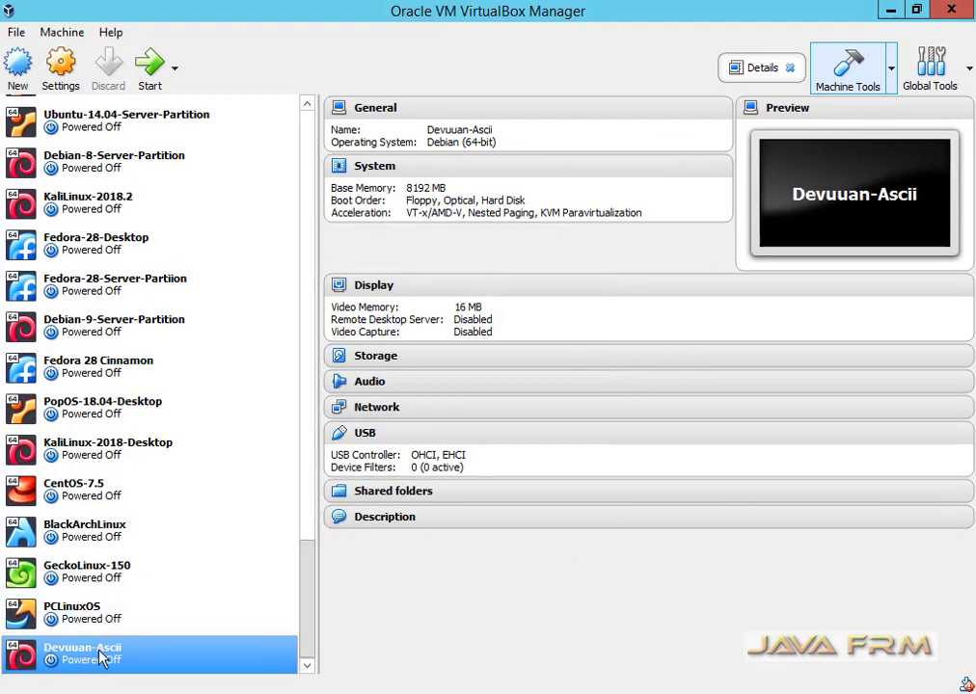
# Give Devuuan-Ascii 4 processors in its System settings.
pyautogui.rightClick(100, 653)
pyautogui.click(172, 332)
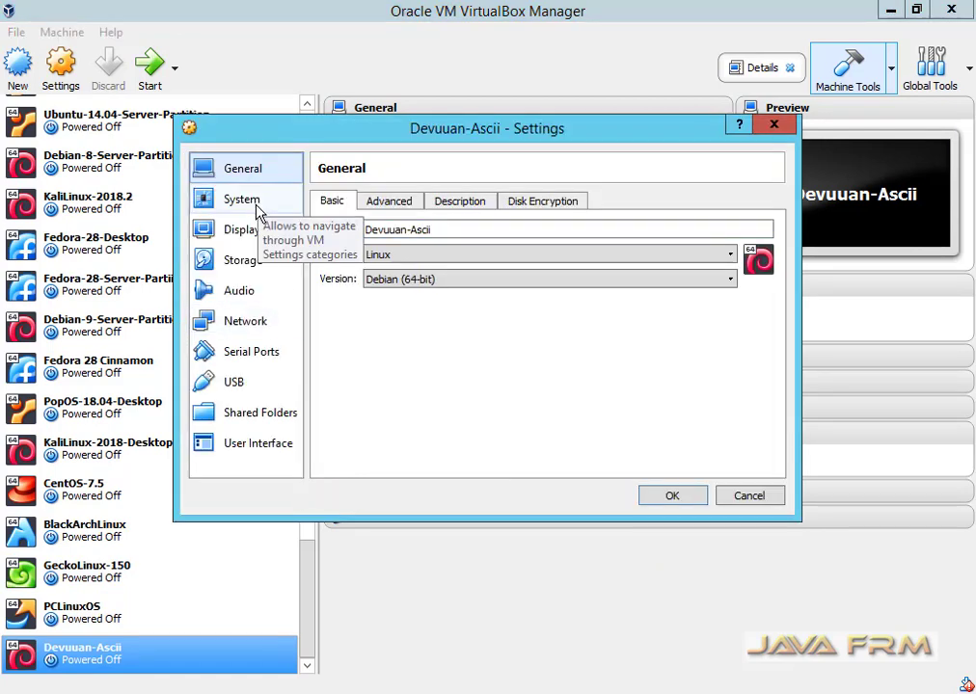
pyautogui.click(257, 204)
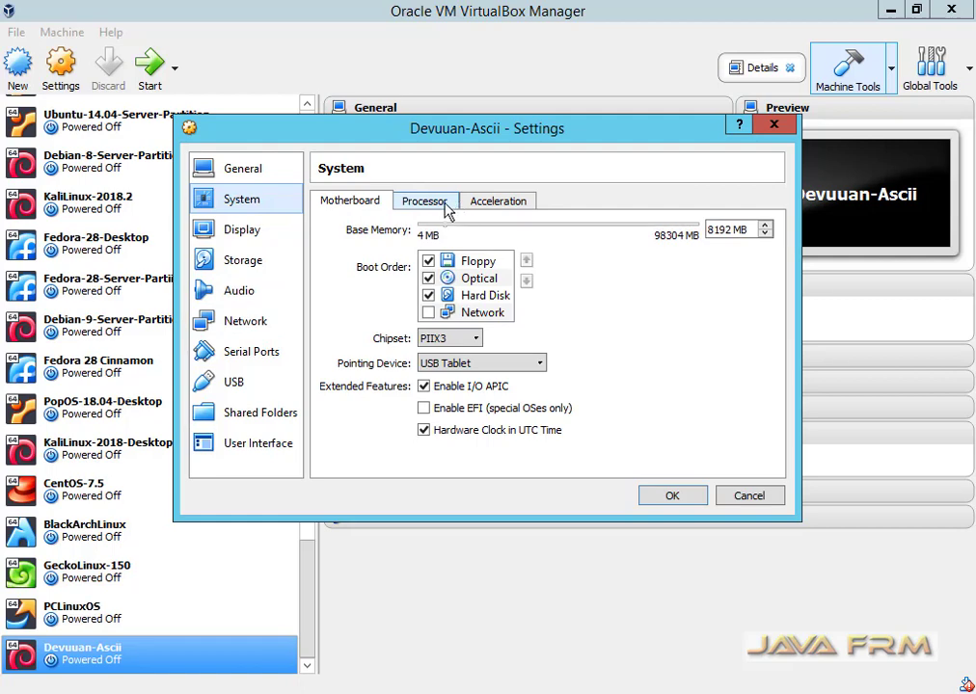
pyautogui.click(427, 201)
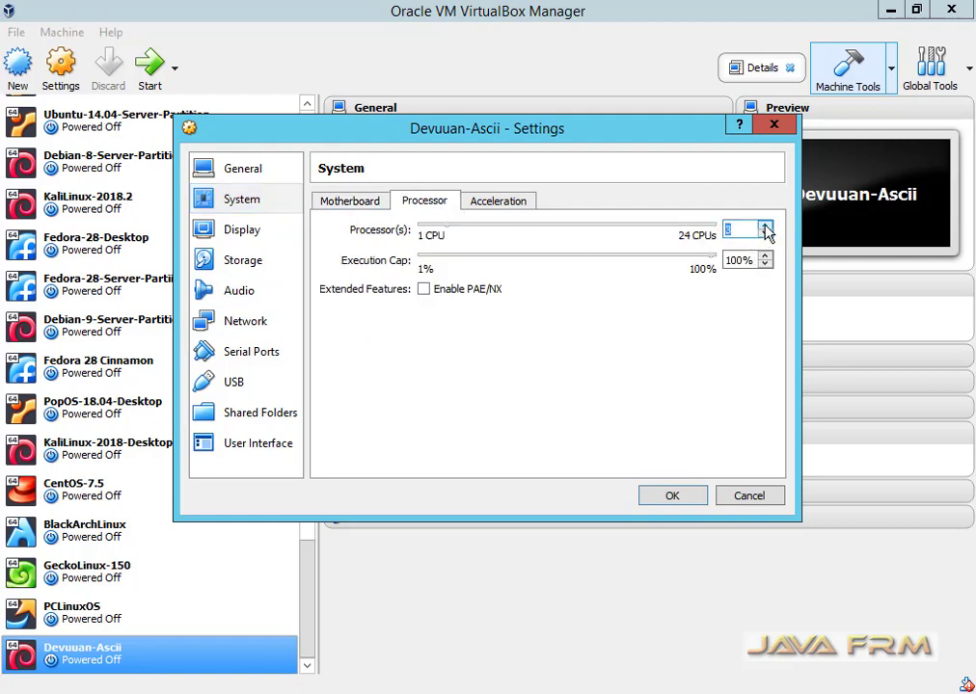
pyautogui.click(512, 207)
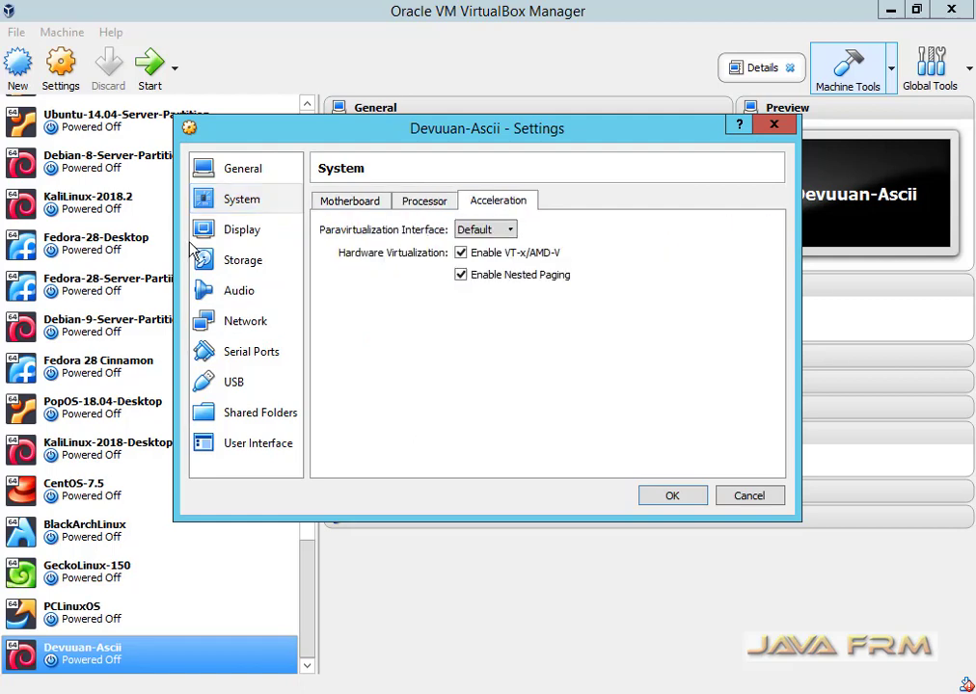
pyautogui.click(218, 232)
# Load devuan_ascii_2.0.0_amd64_dvd-1 into the empty optical drive and save the settings.
pyautogui.click(223, 262)
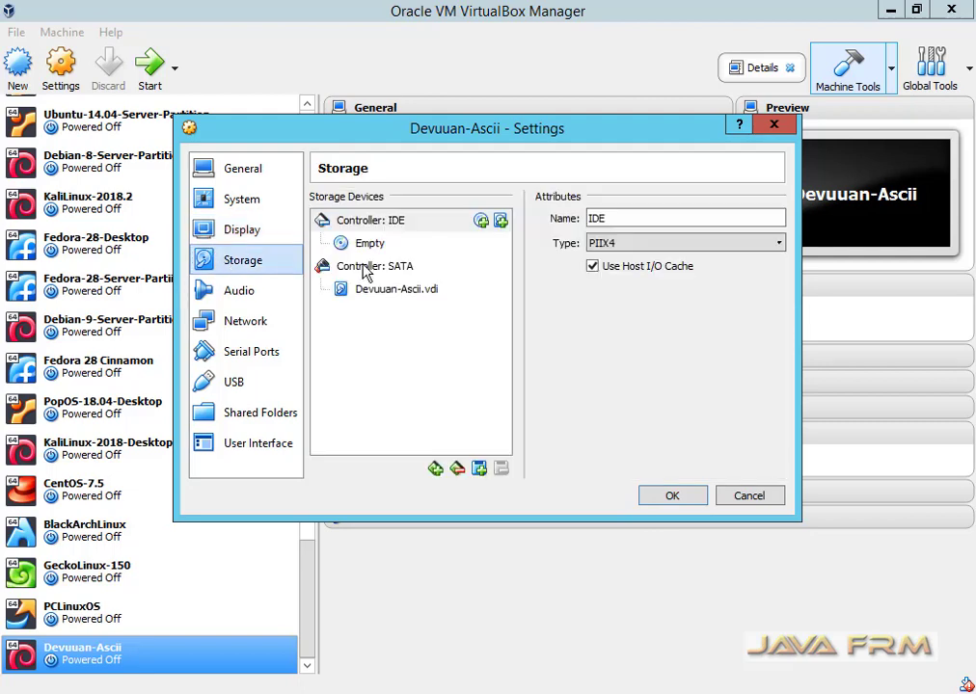
pyautogui.click(363, 243)
pyautogui.click(776, 220)
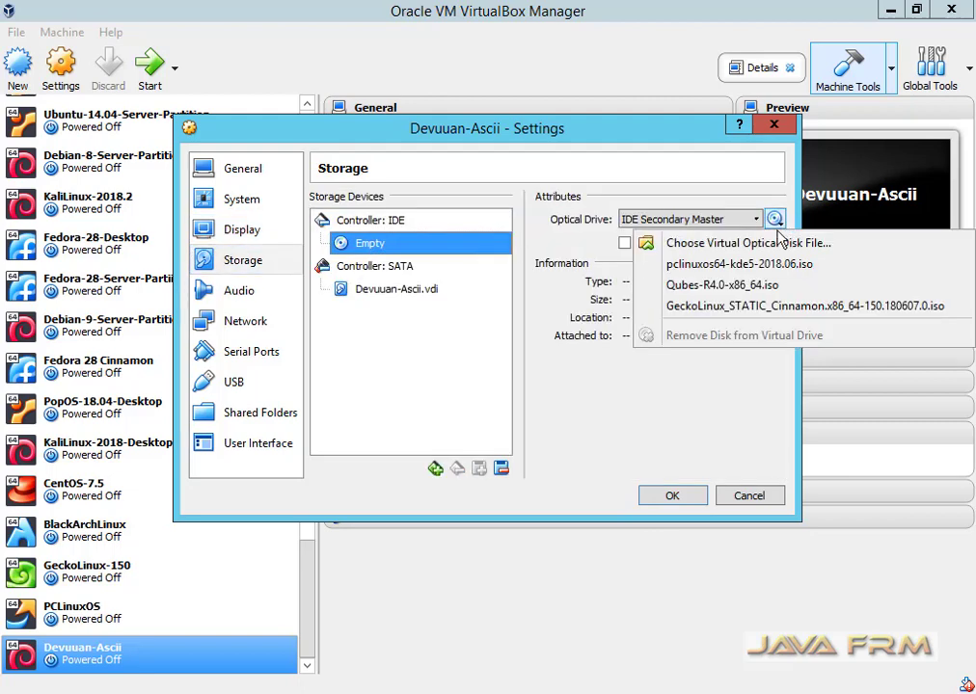
pyautogui.click(719, 244)
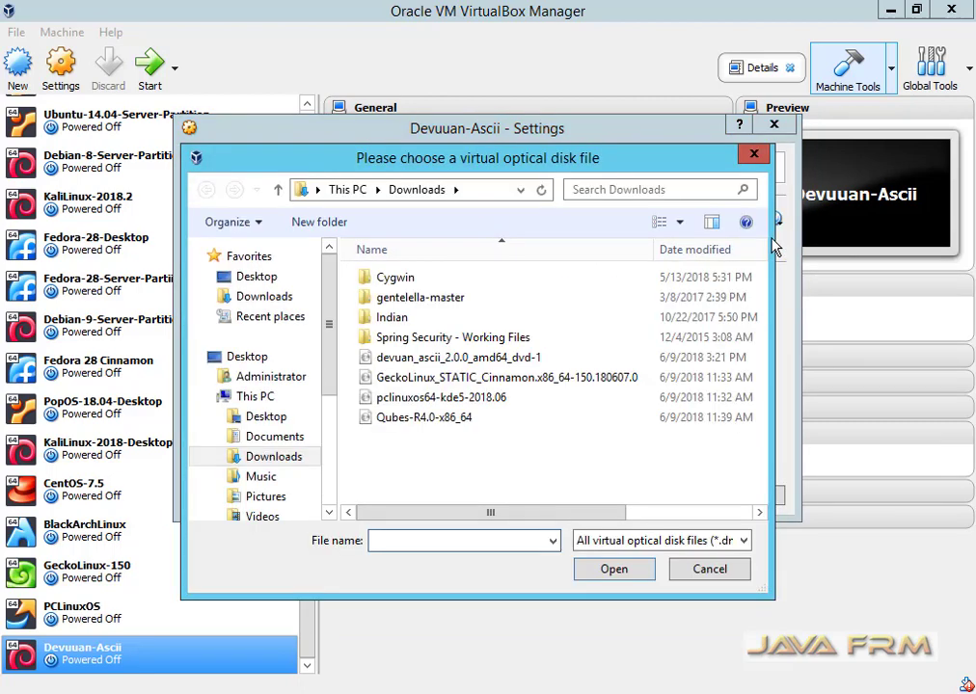
pyautogui.click(487, 359)
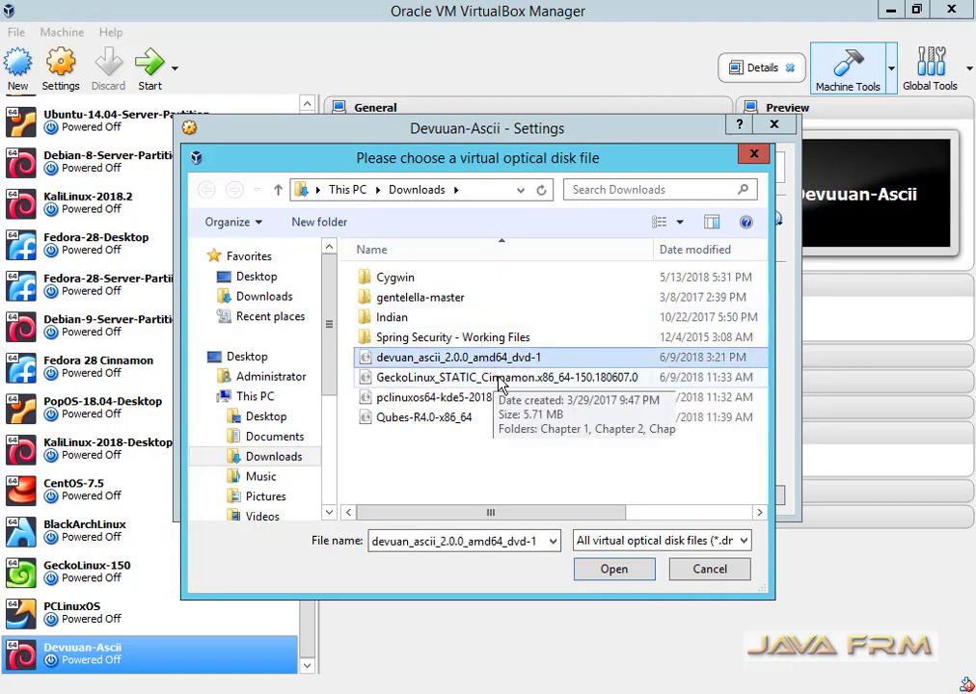
pyautogui.click(634, 575)
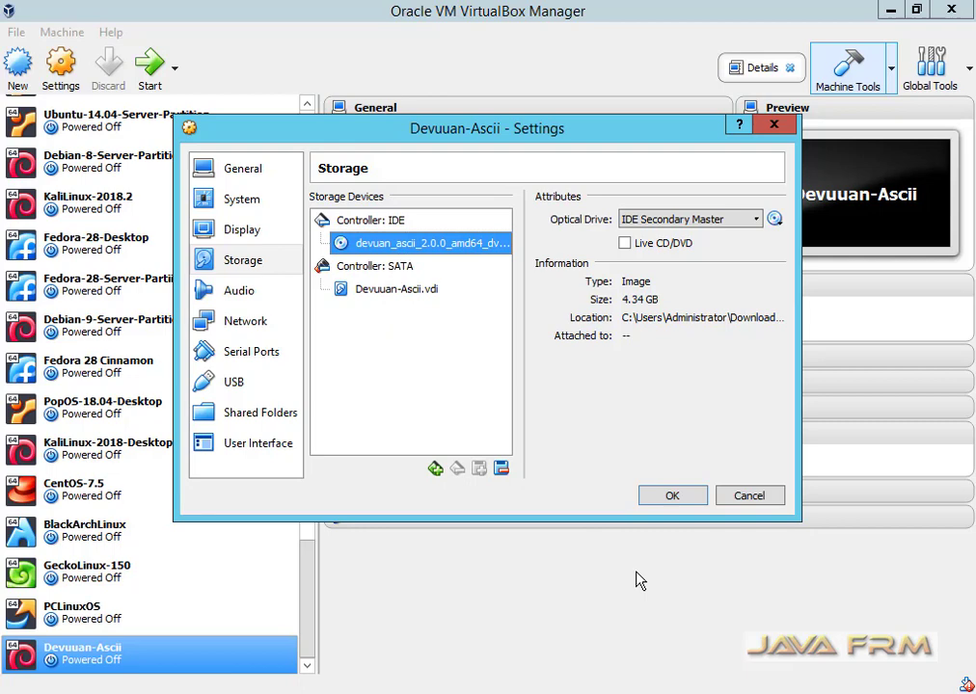
pyautogui.click(695, 500)
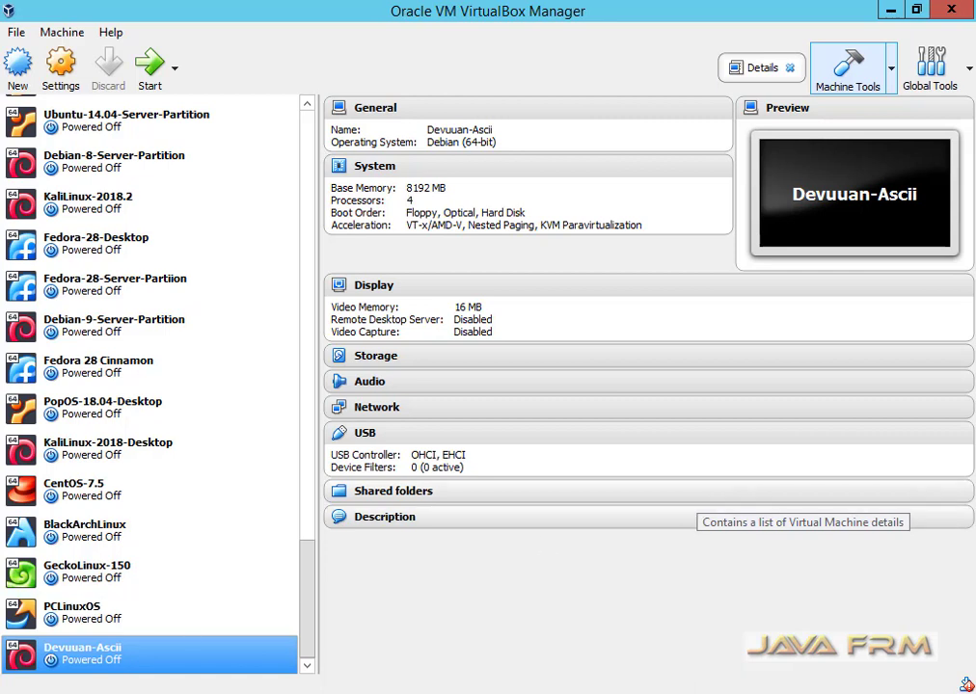
# Start Devuuan-Ascii normally and boot the Graphical install entry.
pyautogui.rightClick(117, 661)
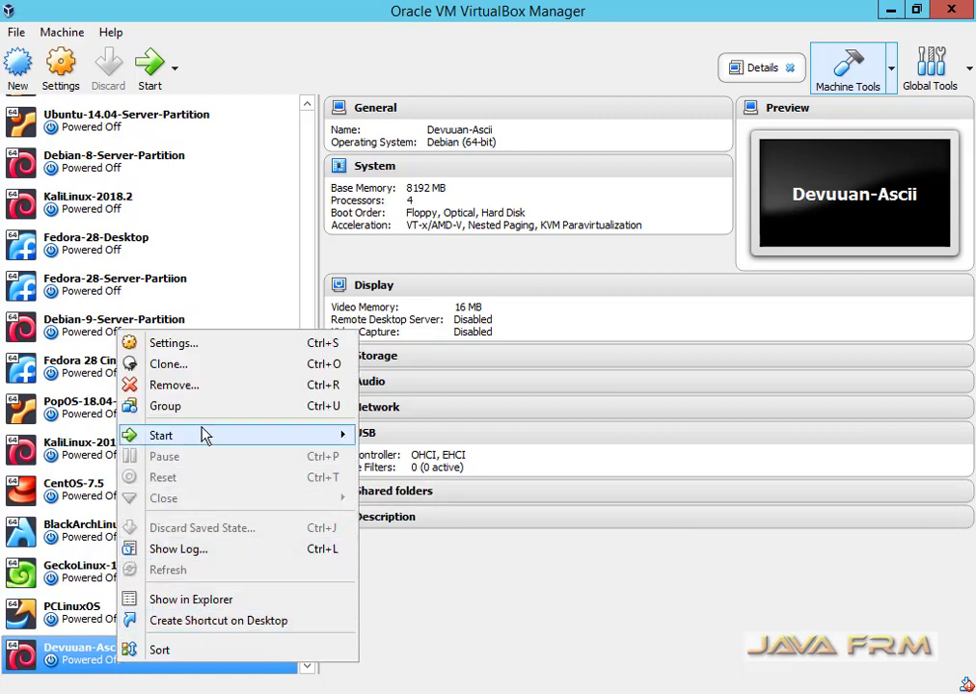
pyautogui.moveTo(209, 434)
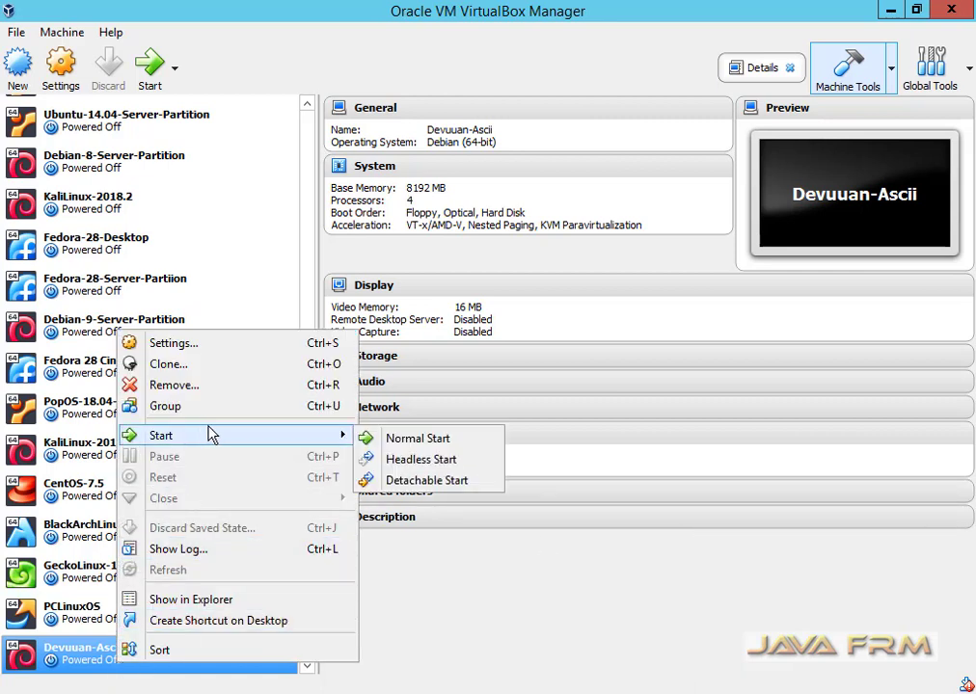
pyautogui.click(494, 443)
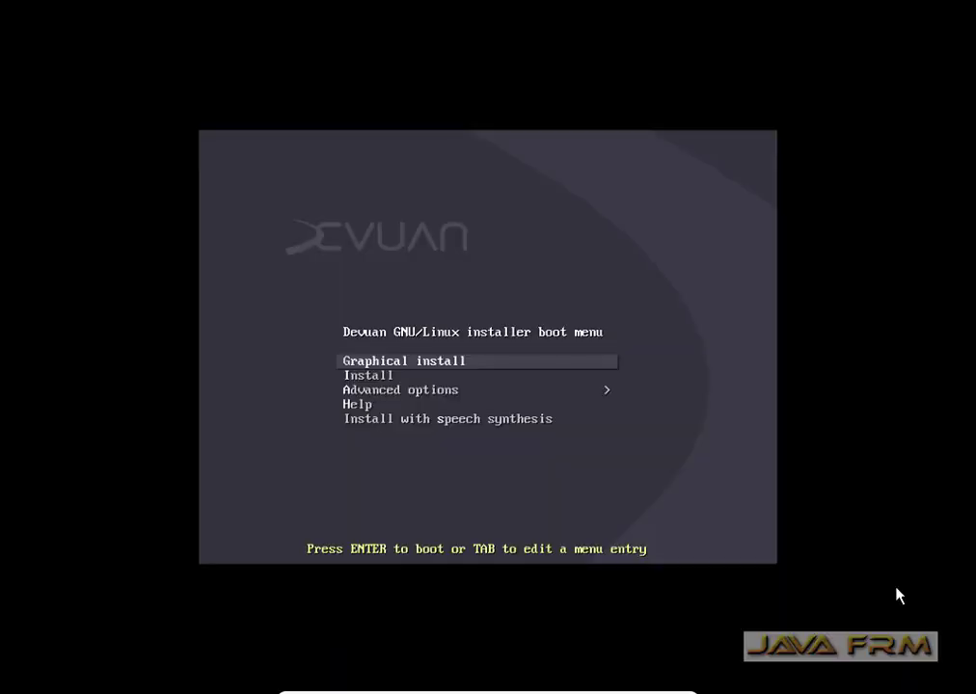
pyautogui.press('Down')
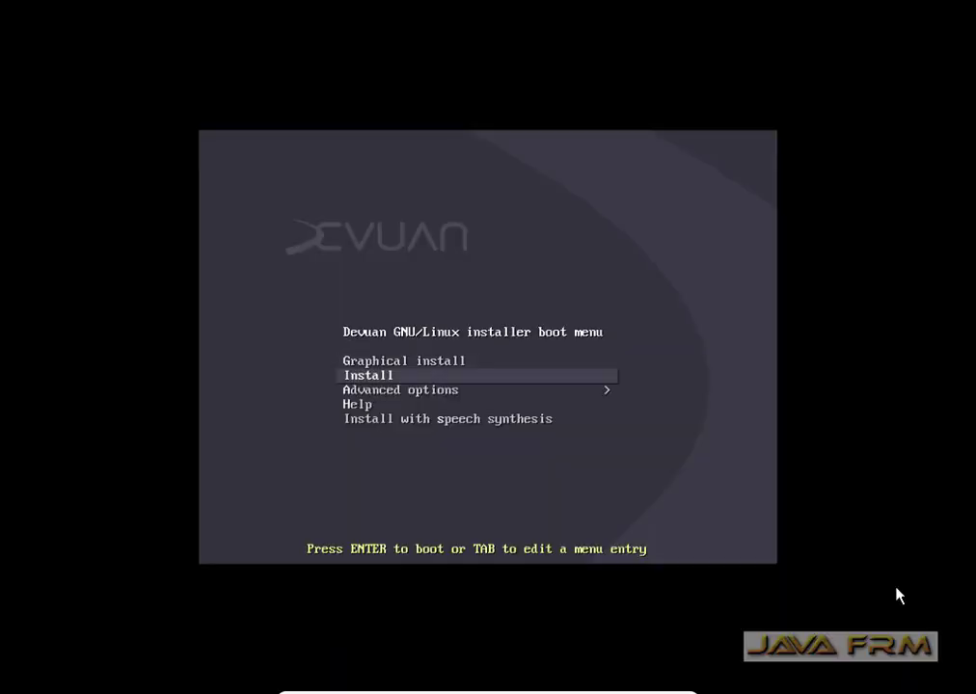
pyautogui.press('Up')
pyautogui.press('Return')
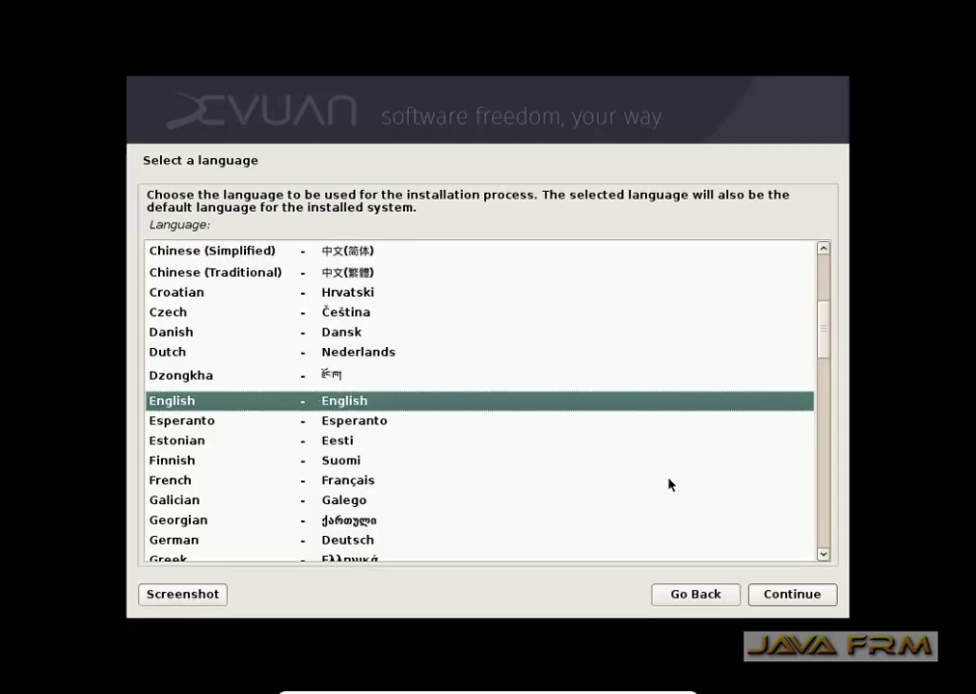
# Choose English as the language, India as the location, and the American English keymap.
pyautogui.click(784, 598)
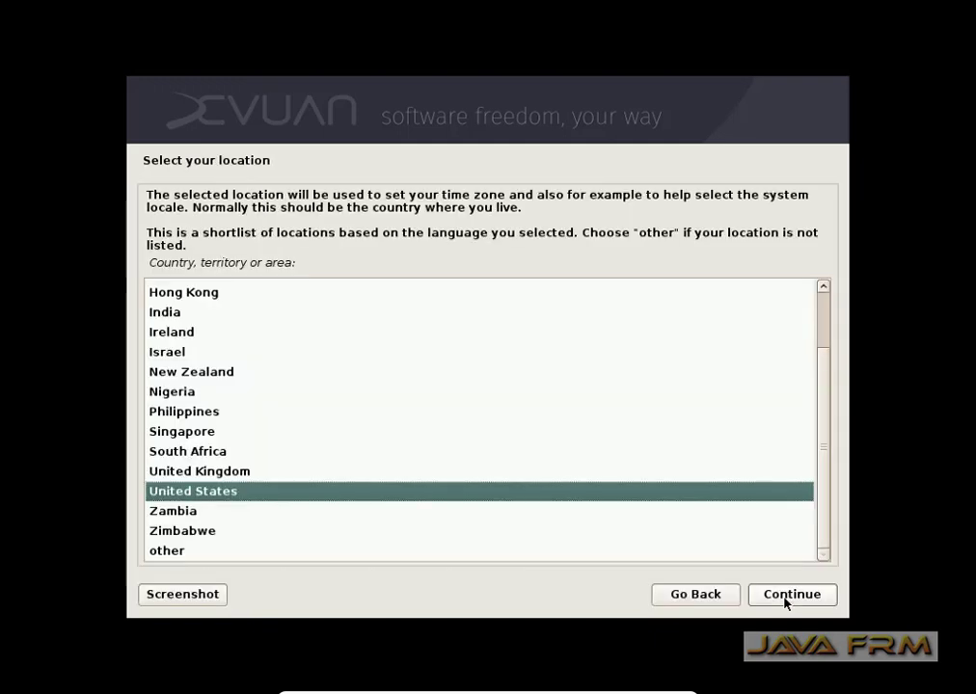
pyautogui.click(152, 311)
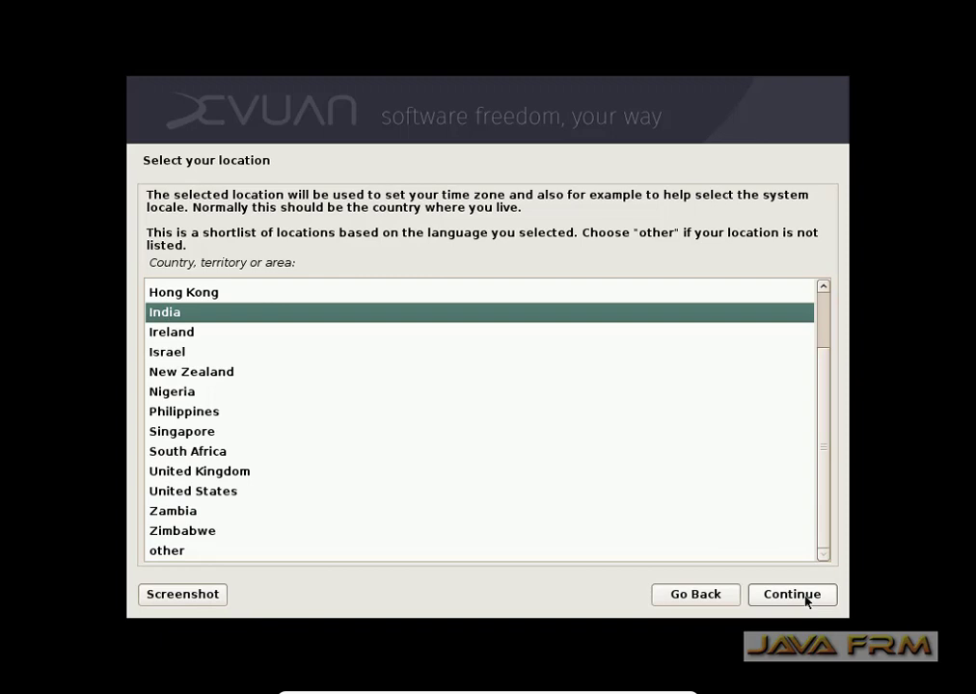
pyautogui.click(806, 597)
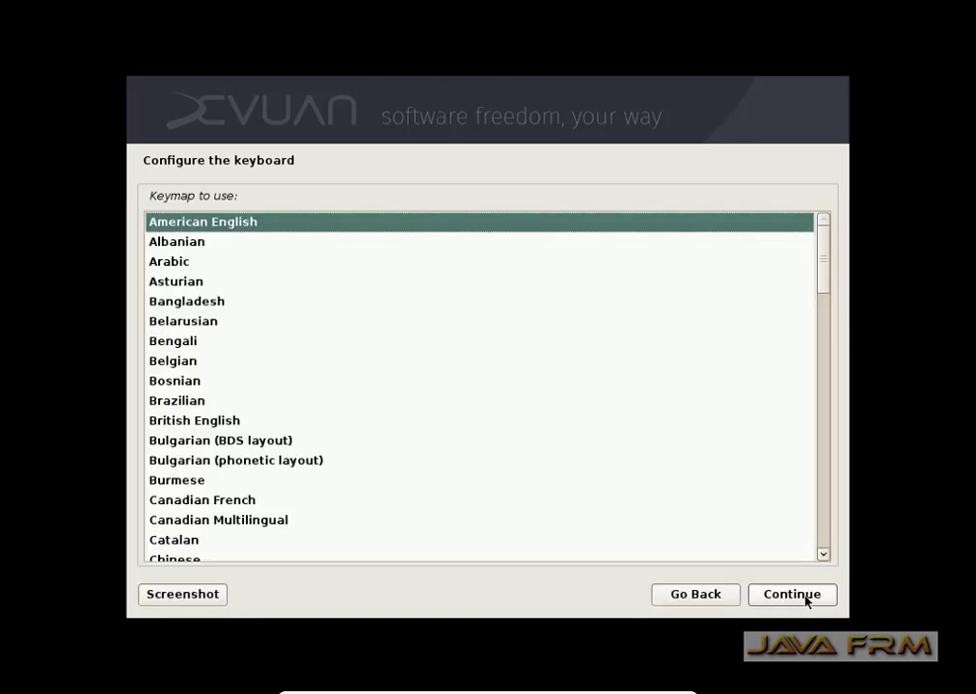
pyautogui.click(806, 598)
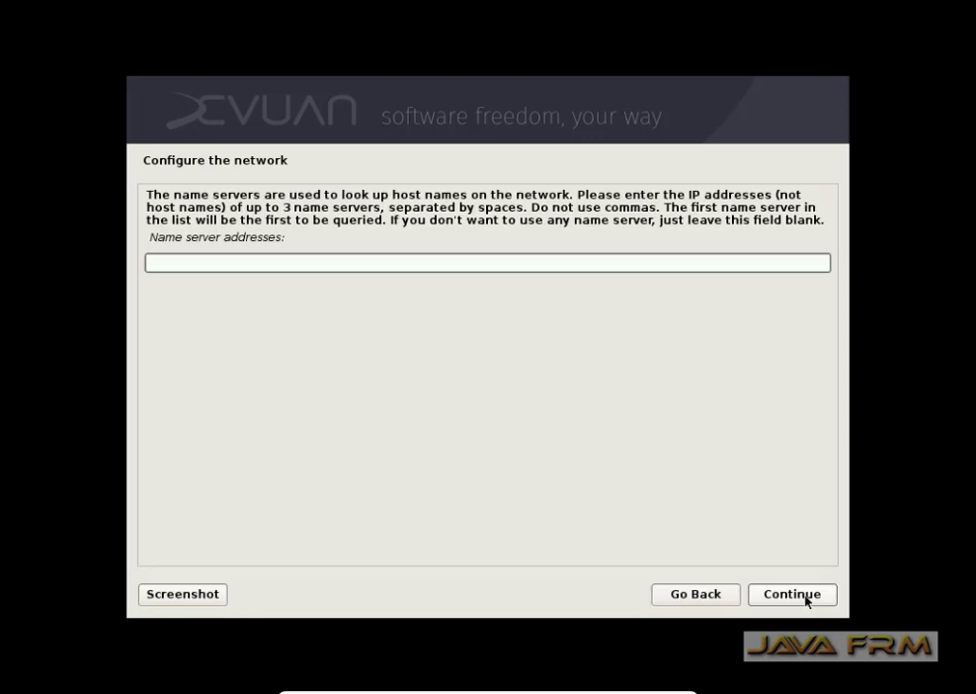
# Leave name servers blank, set hostname devuan-ascii, and leave the domain name empty.
pyautogui.click(806, 598)
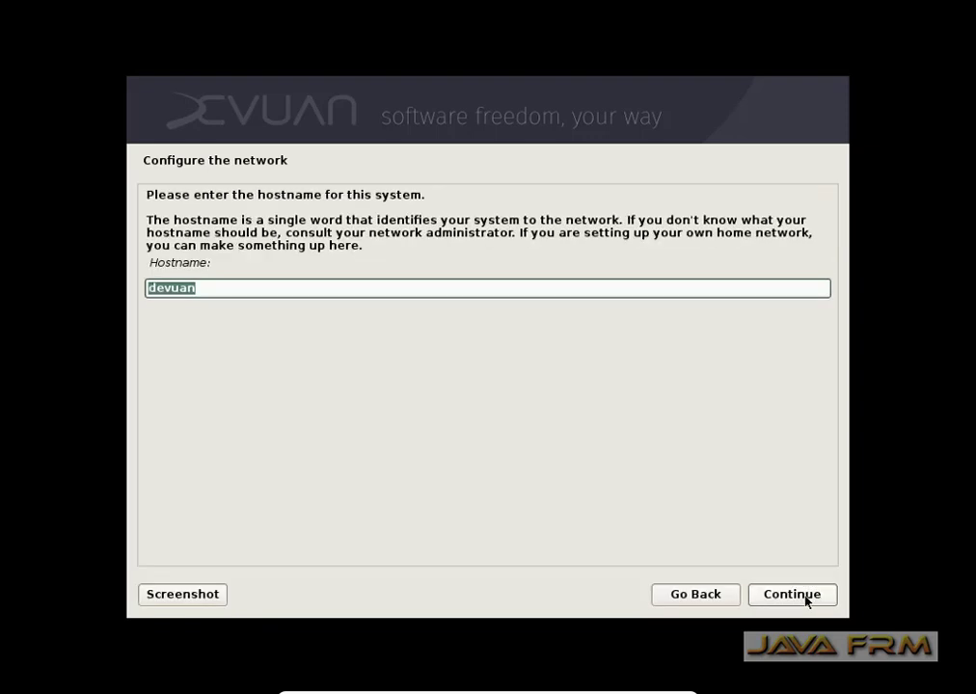
pyautogui.click(218, 286)
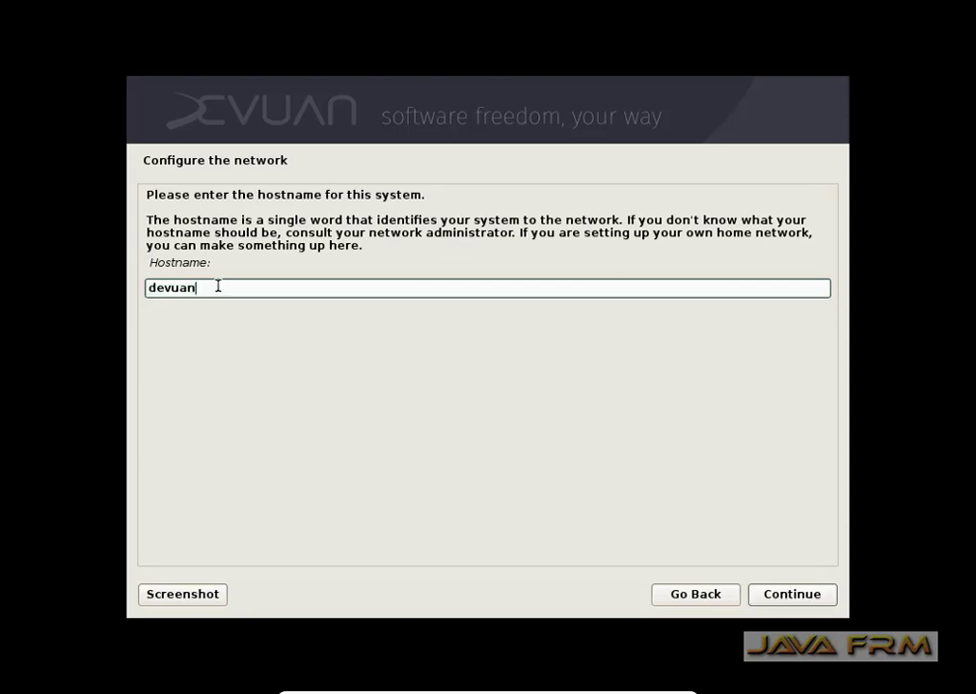
pyautogui.write('-ascii')
pyautogui.click(791, 595)
pyautogui.click(790, 594)
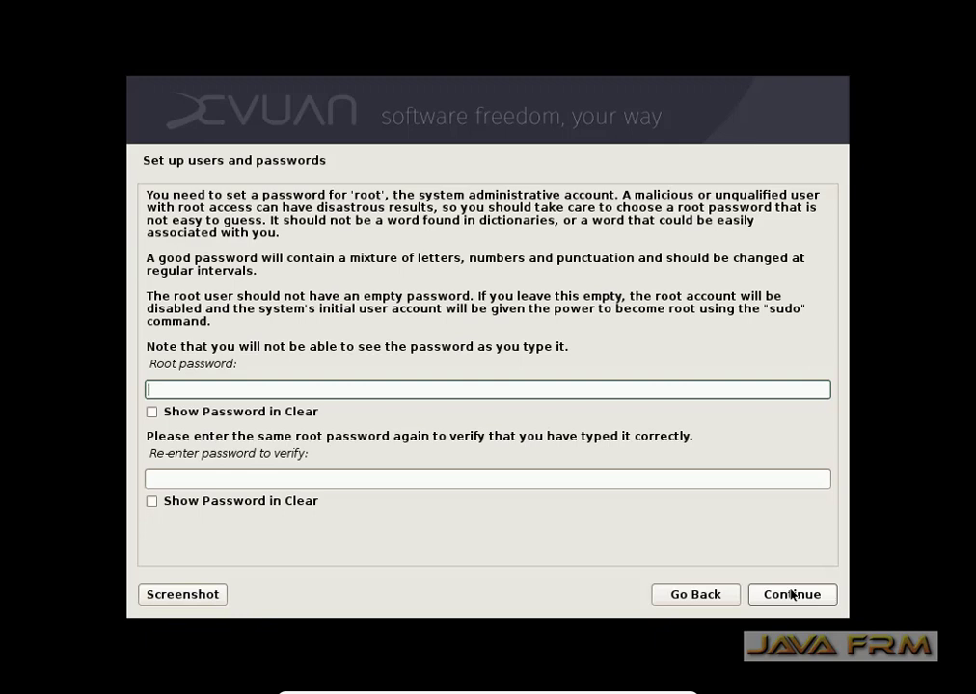
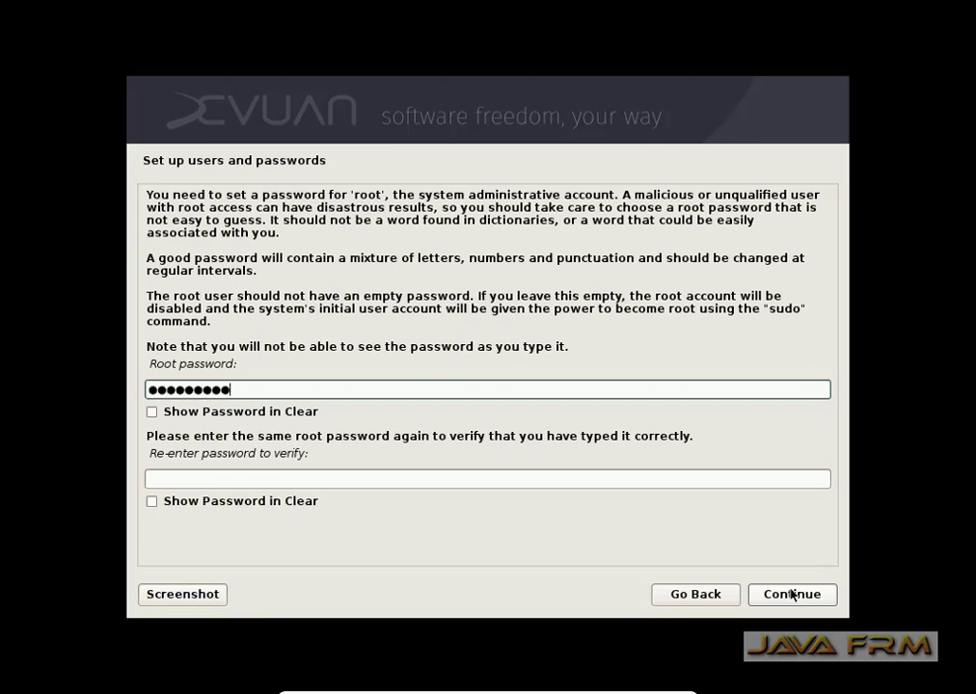
# Enter and confirm the root password.
pyautogui.click(254, 478)
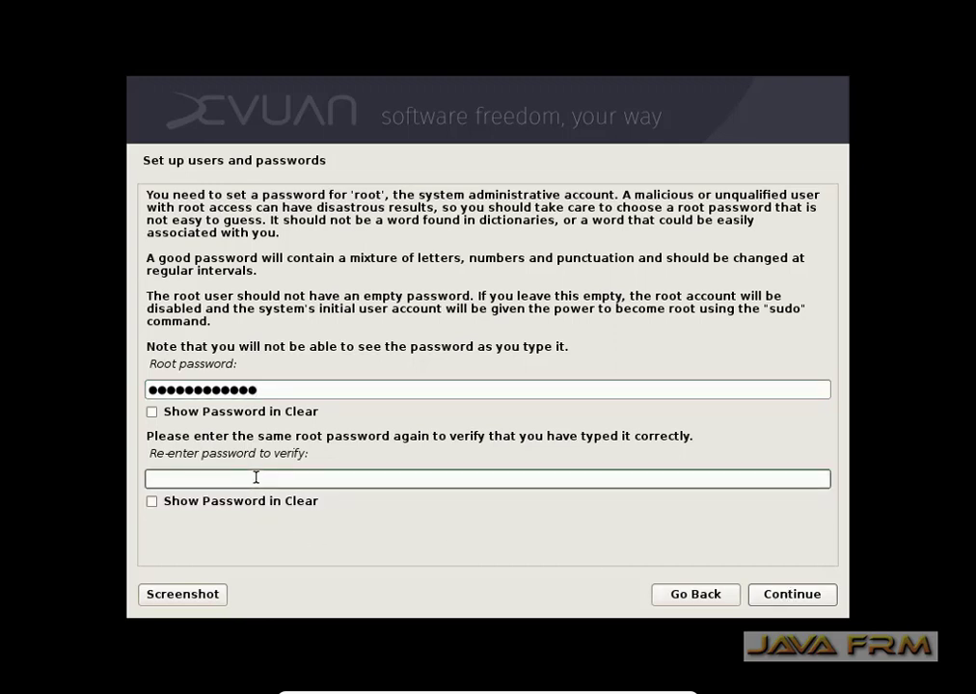
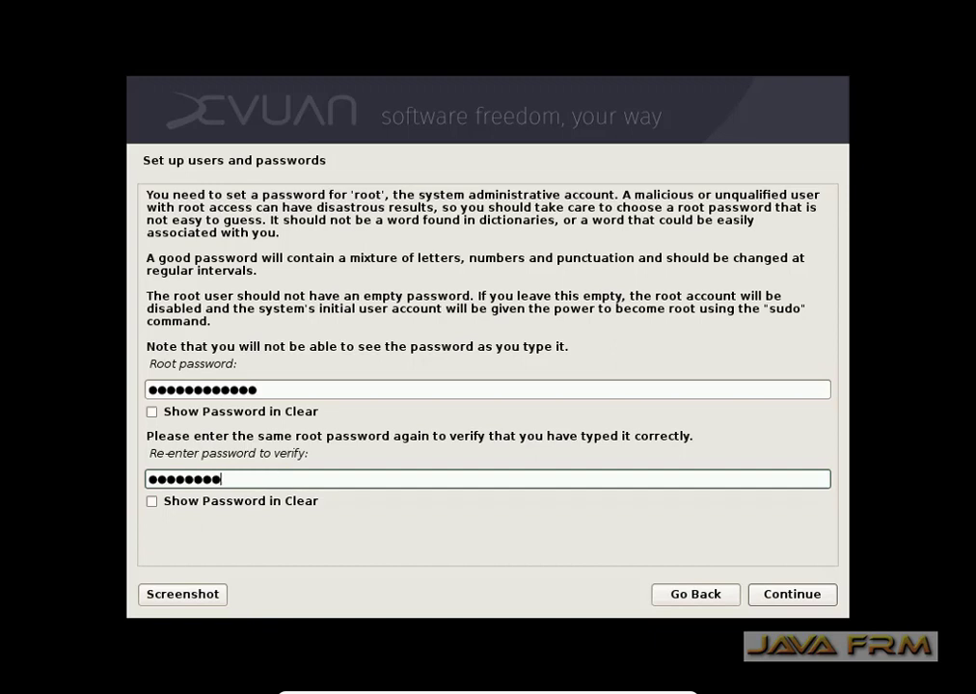
pyautogui.click(794, 597)
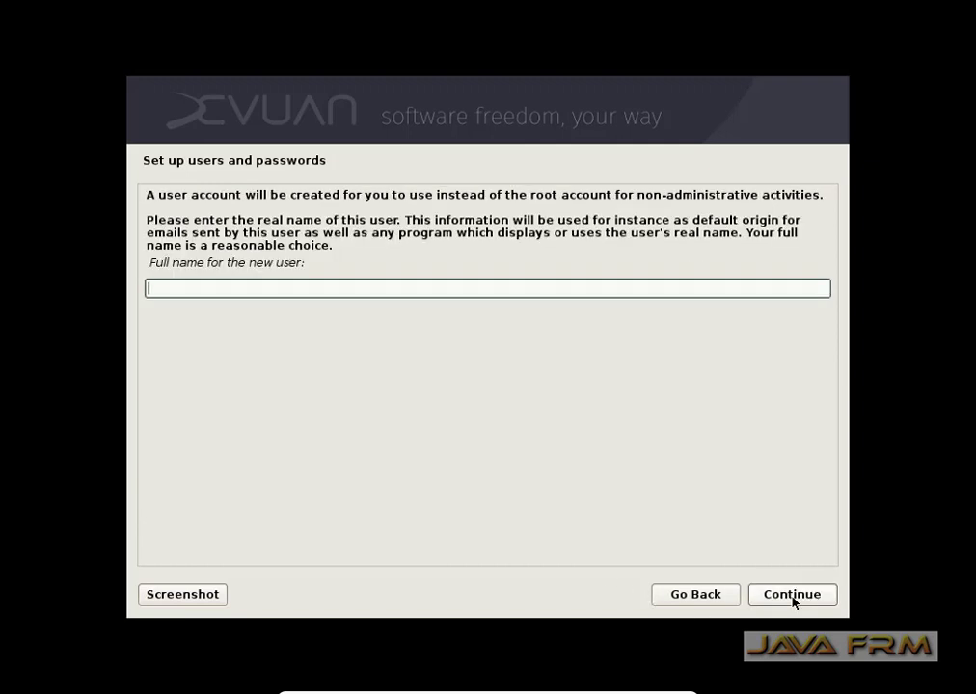
# Enter the user's full name, accept the suggested username, and set the user password.
pyautogui.write('ramanathan')
pyautogui.click(792, 595)
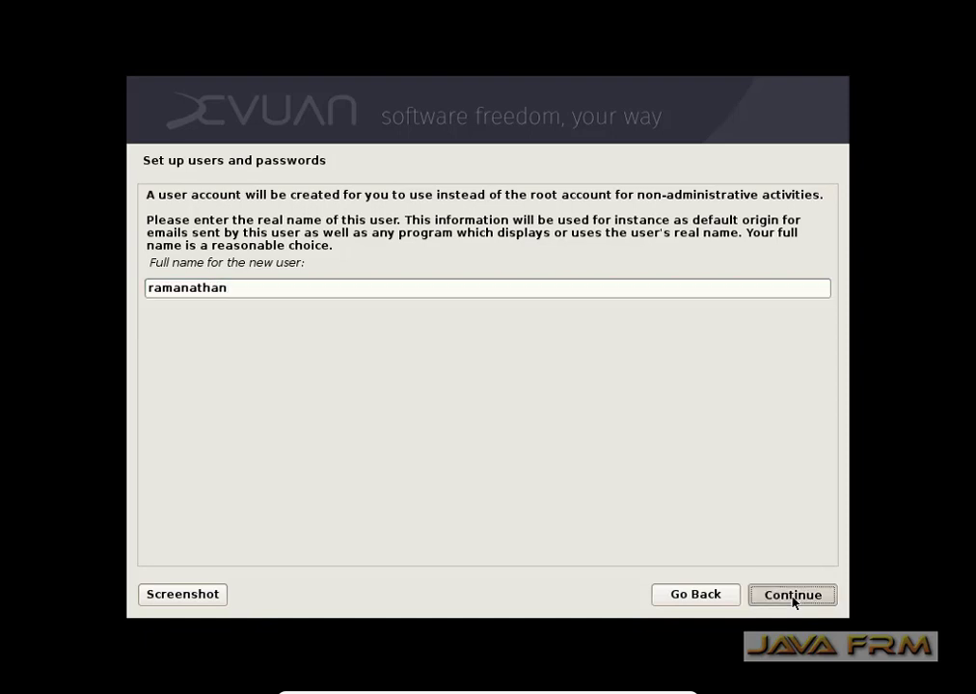
pyautogui.click(791, 595)
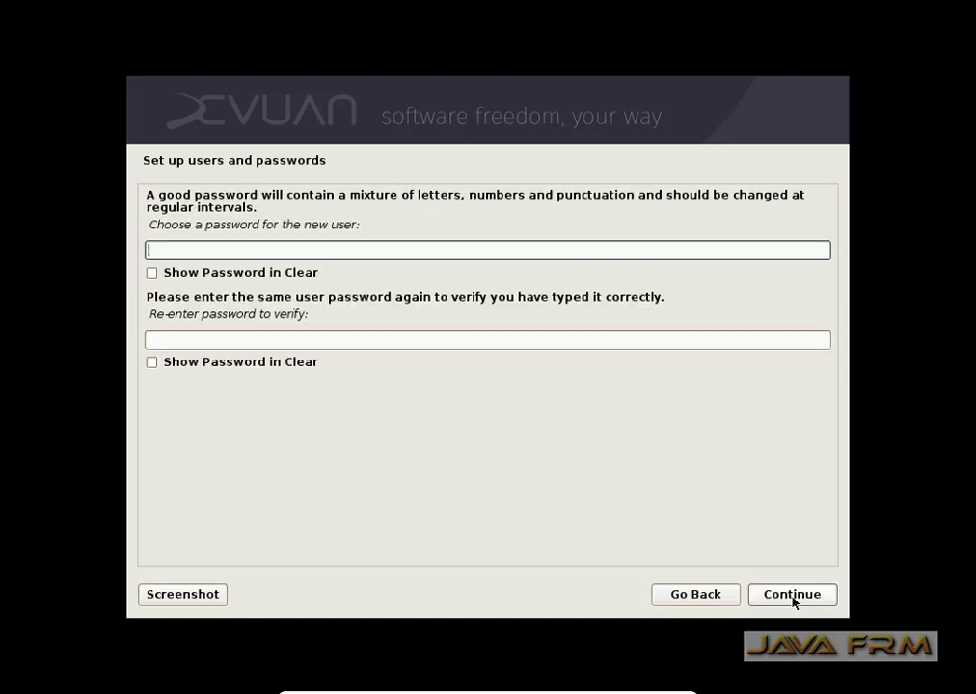
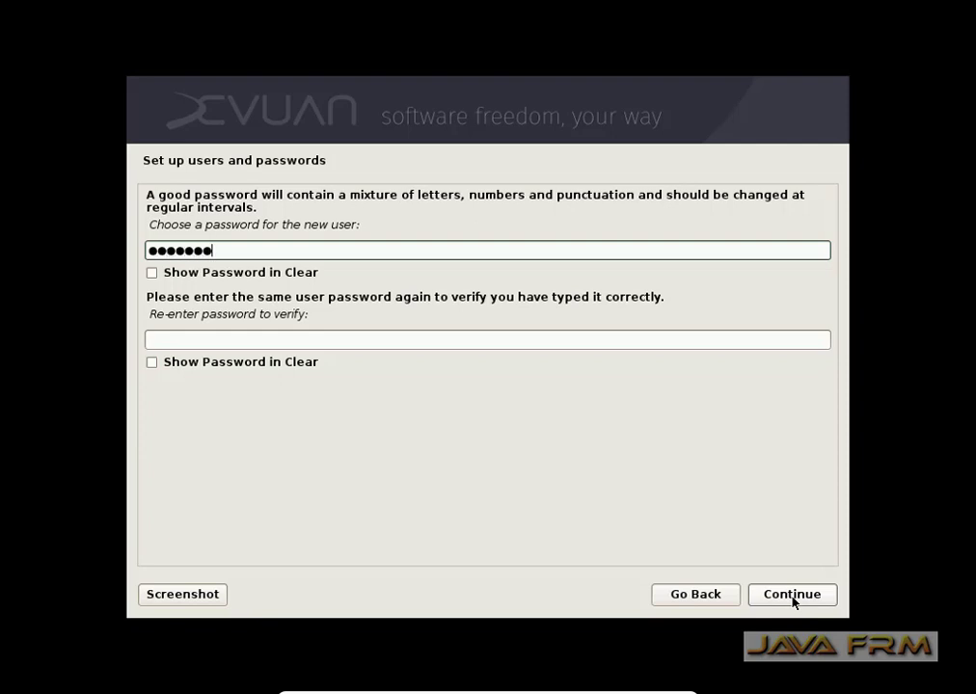
pyautogui.click(315, 341)
pyautogui.write('••••••')
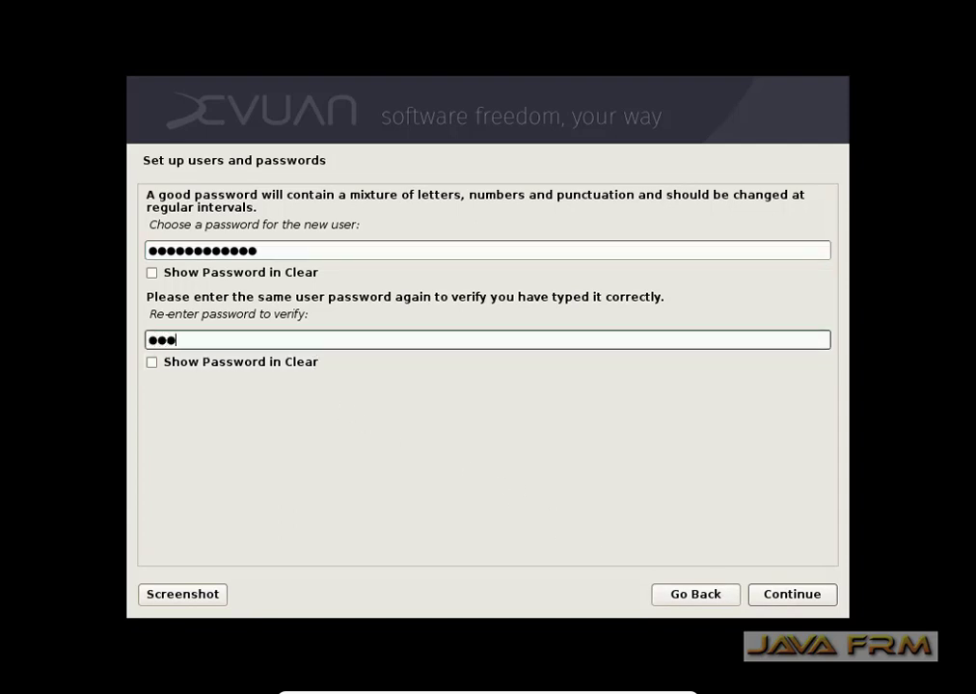
pyautogui.write('•••••••')
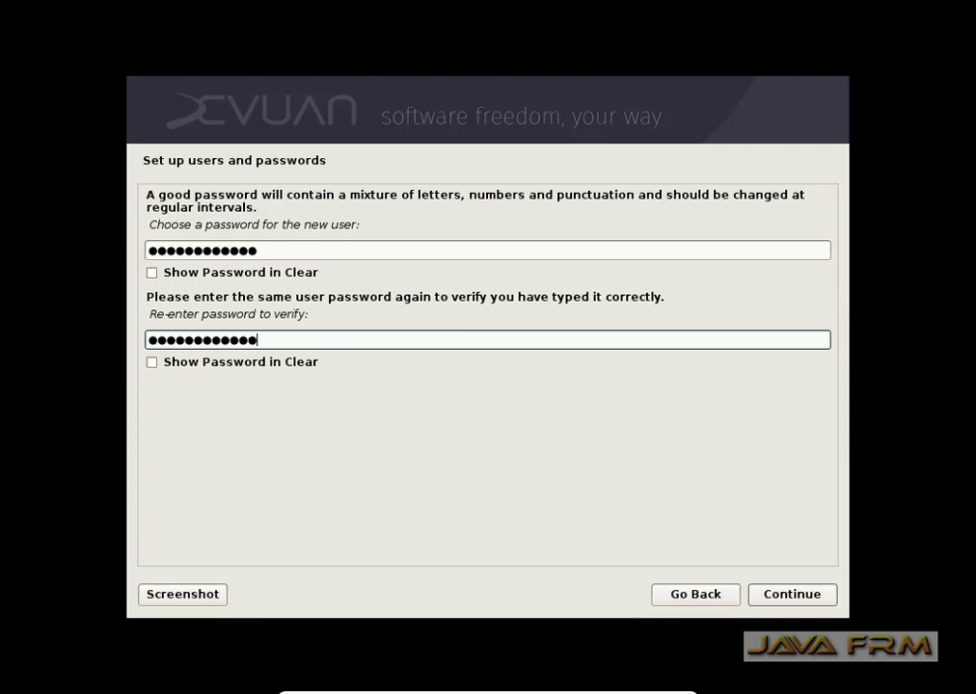
pyautogui.click(804, 593)
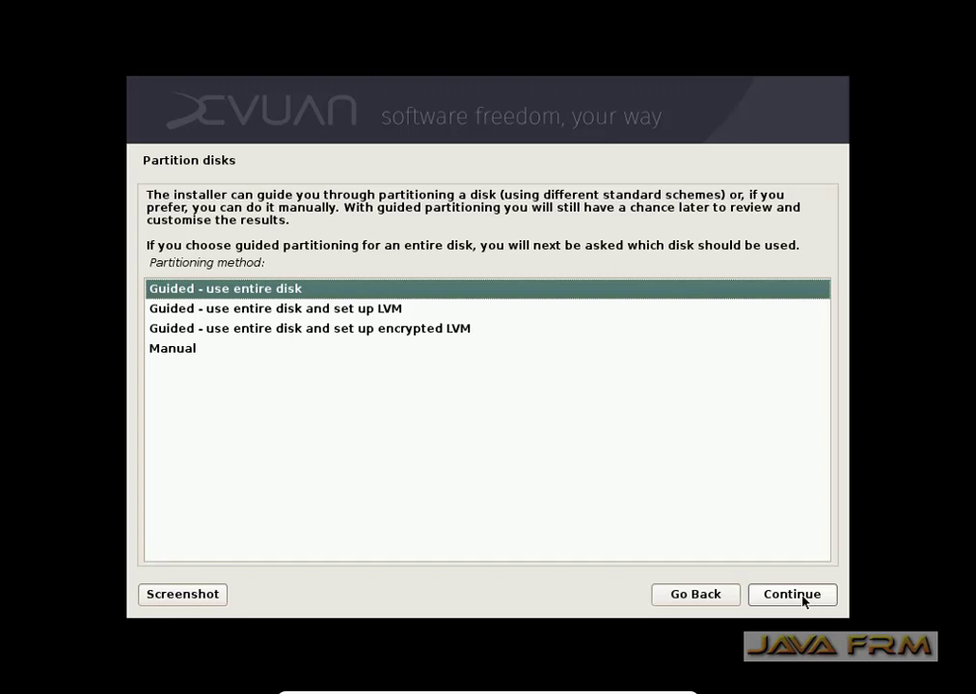
# Guided-partition the entire 21.5 GB sda disk as one partition and write the changes.
pyautogui.click(801, 598)
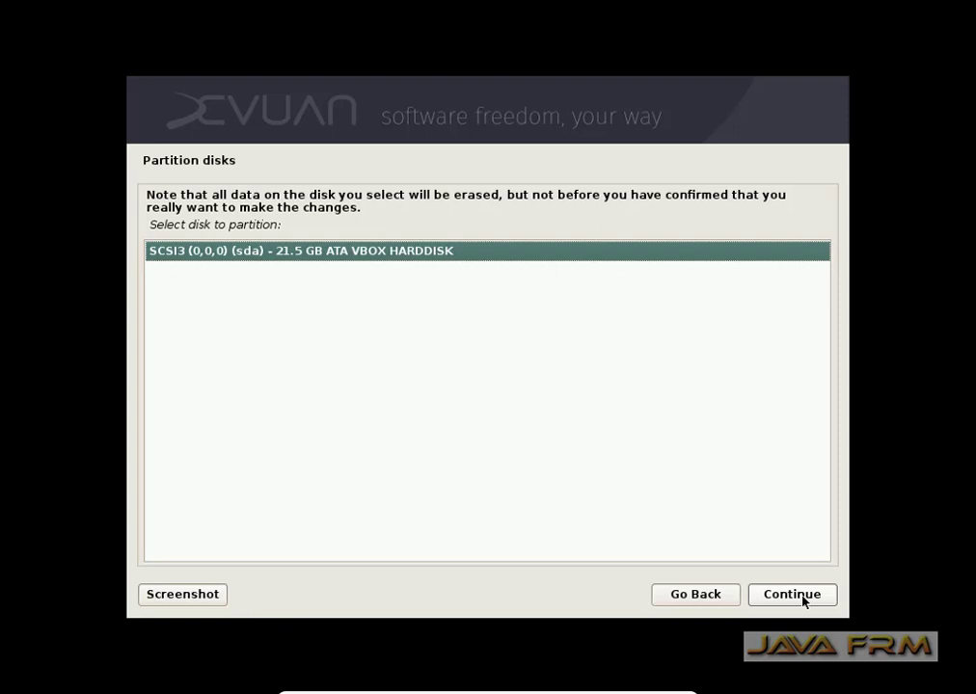
pyautogui.click(803, 600)
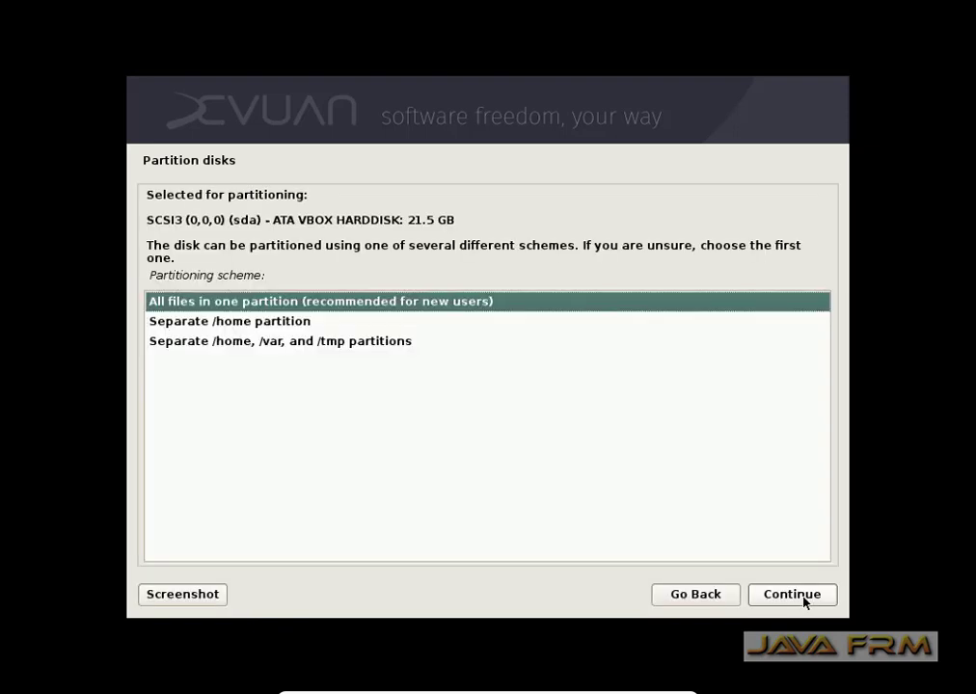
pyautogui.click(802, 598)
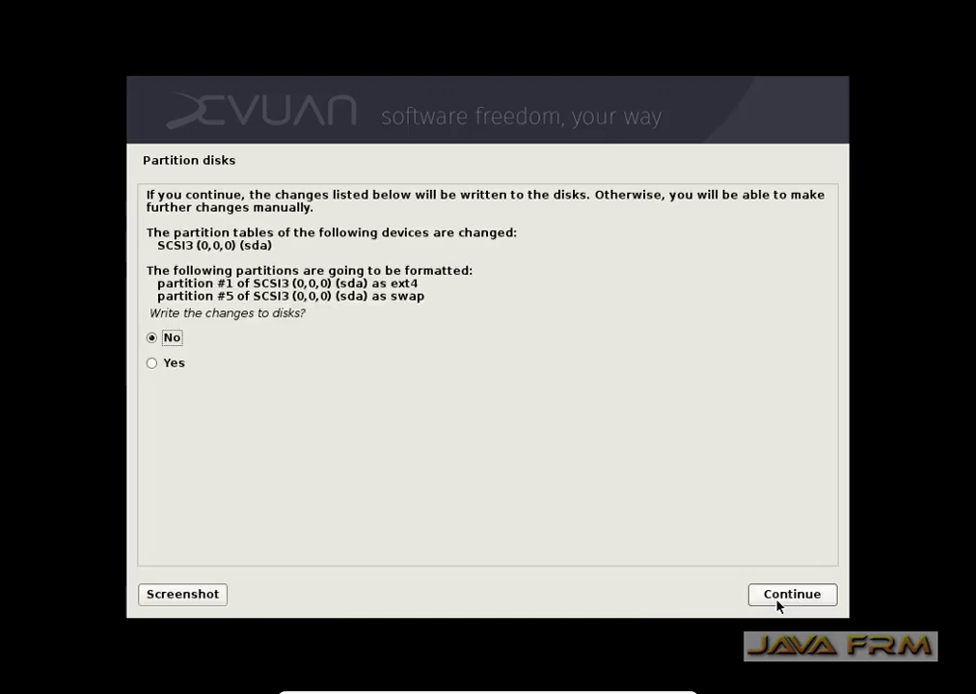
pyautogui.click(162, 369)
pyautogui.click(796, 594)
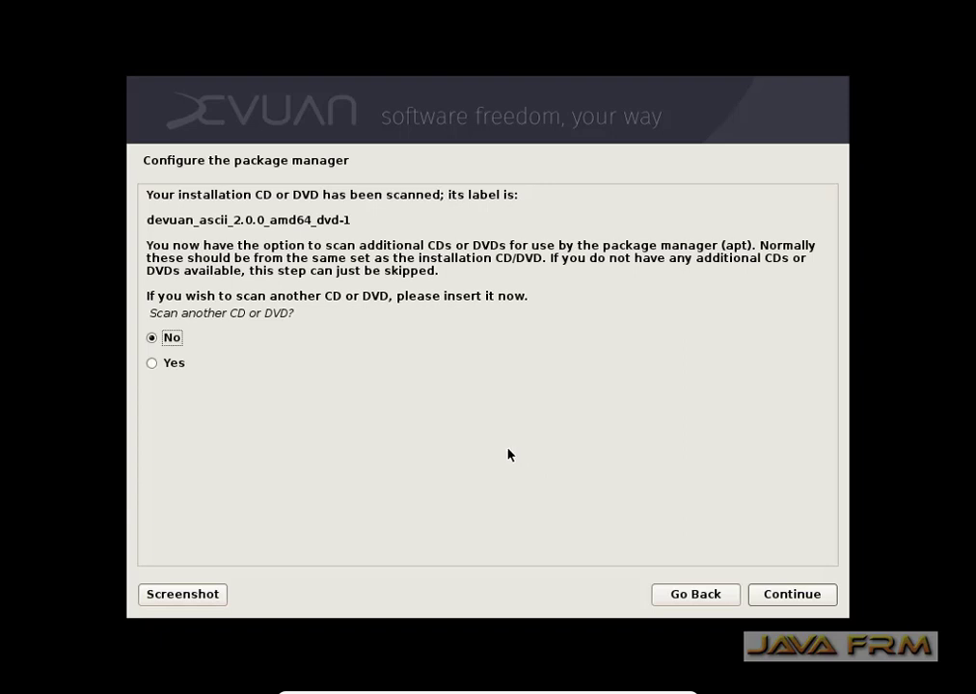
# Decline scanning another disc, a network mirror, and the popularity-contest survey.
pyautogui.click(783, 595)
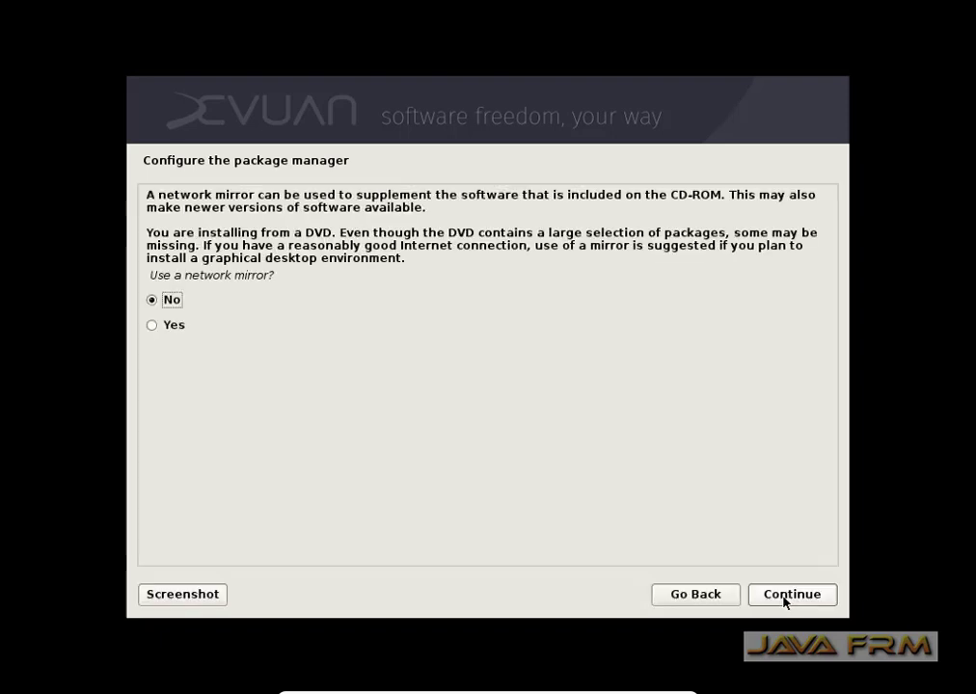
pyautogui.click(783, 596)
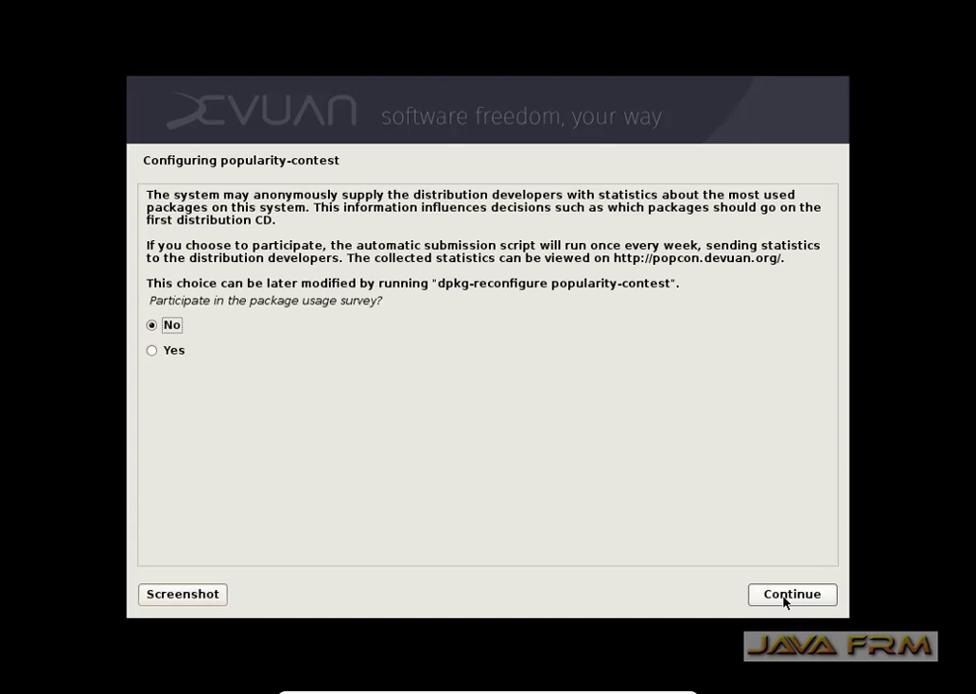
pyautogui.click(783, 597)
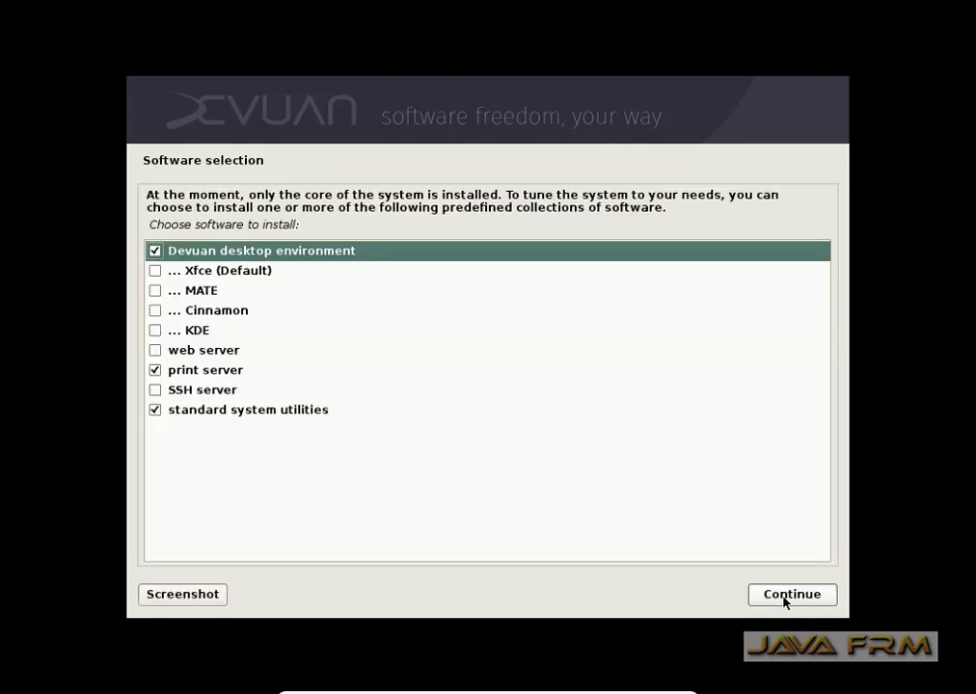
# Add SSH server and KDE to the software selection and begin installing.
pyautogui.click(156, 391)
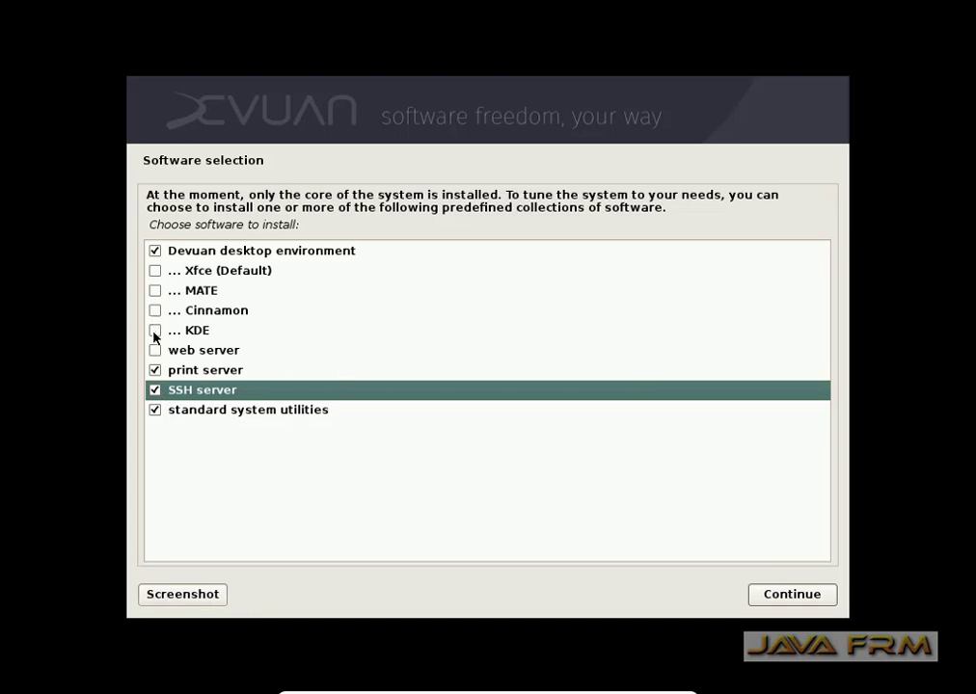
pyautogui.click(155, 331)
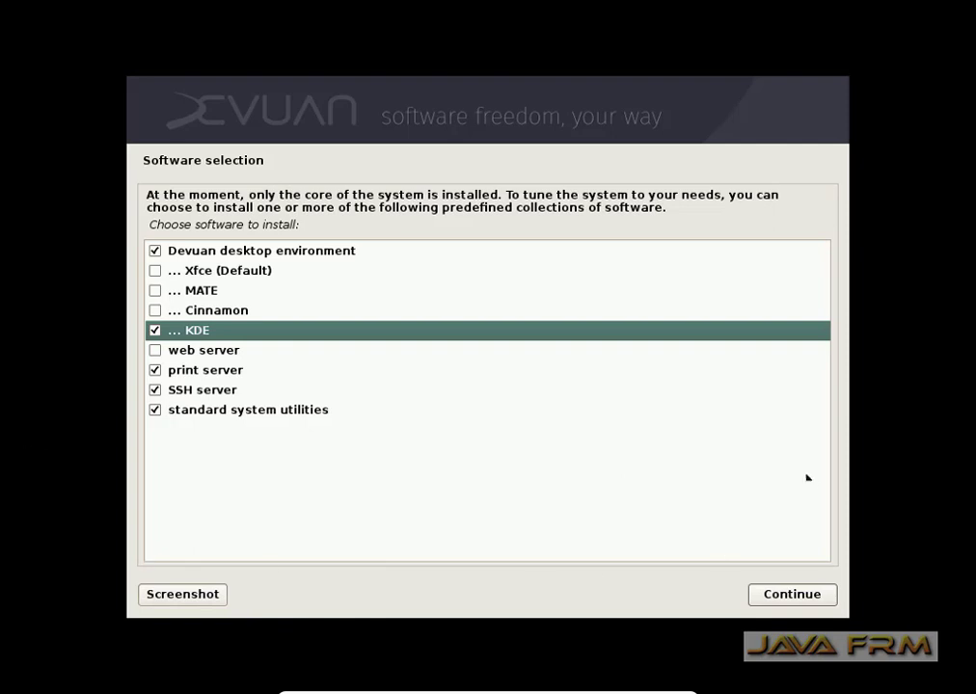
pyautogui.click(798, 599)
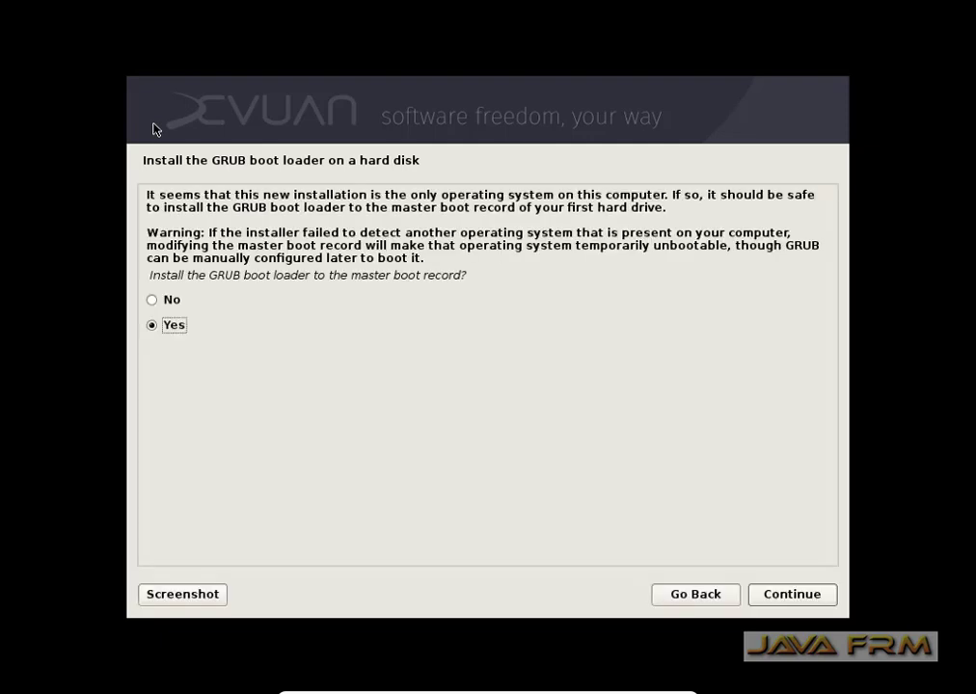
# Install GRUB to the master boot record on /dev/sda and finish the installation.
pyautogui.click(822, 603)
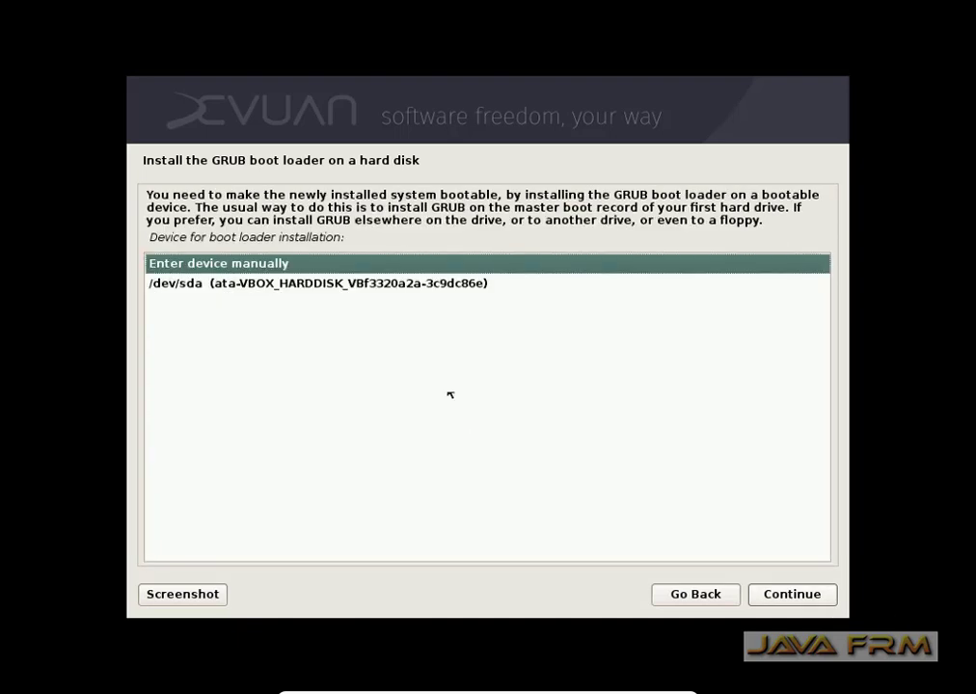
pyautogui.click(429, 285)
pyautogui.click(770, 590)
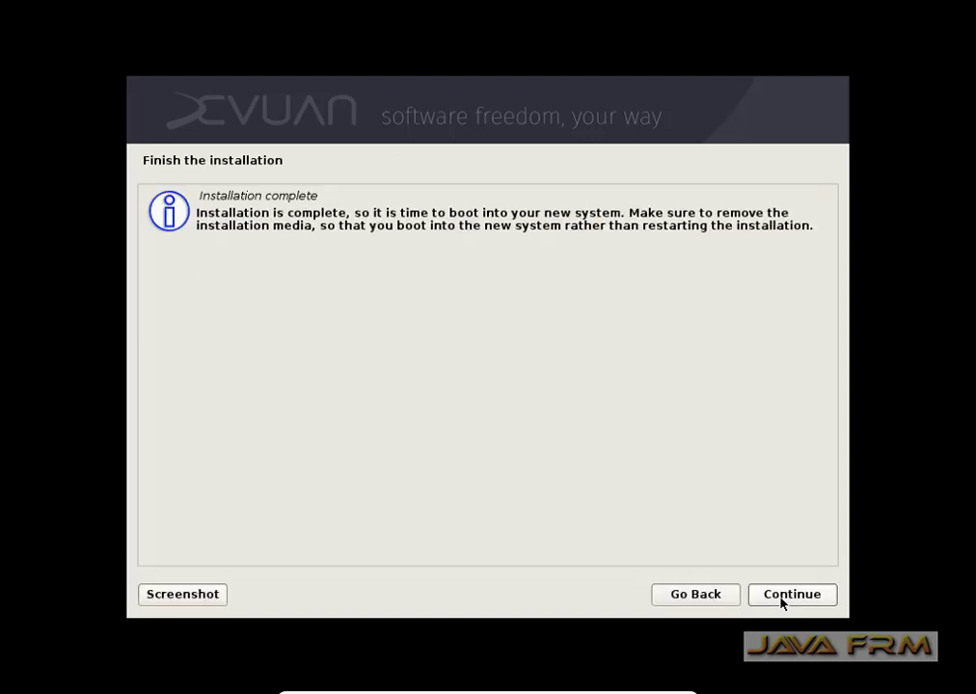
pyautogui.click(788, 598)
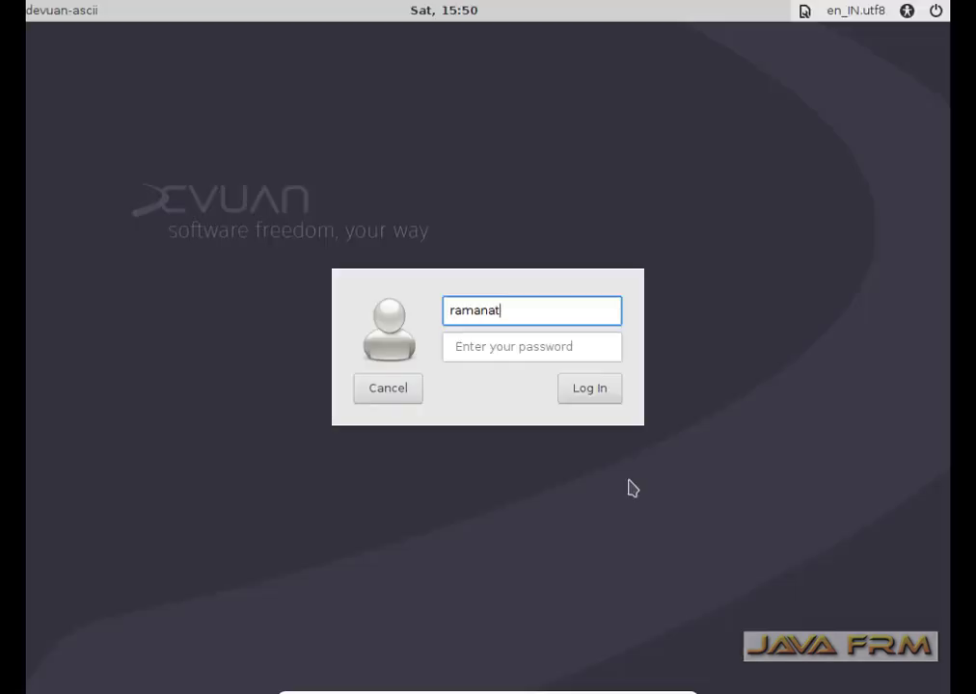
# Log in on the Devuan login screen with the new user's username and account password.
pyautogui.write('han')
pyautogui.press('Return')
pyautogui.write('*****')
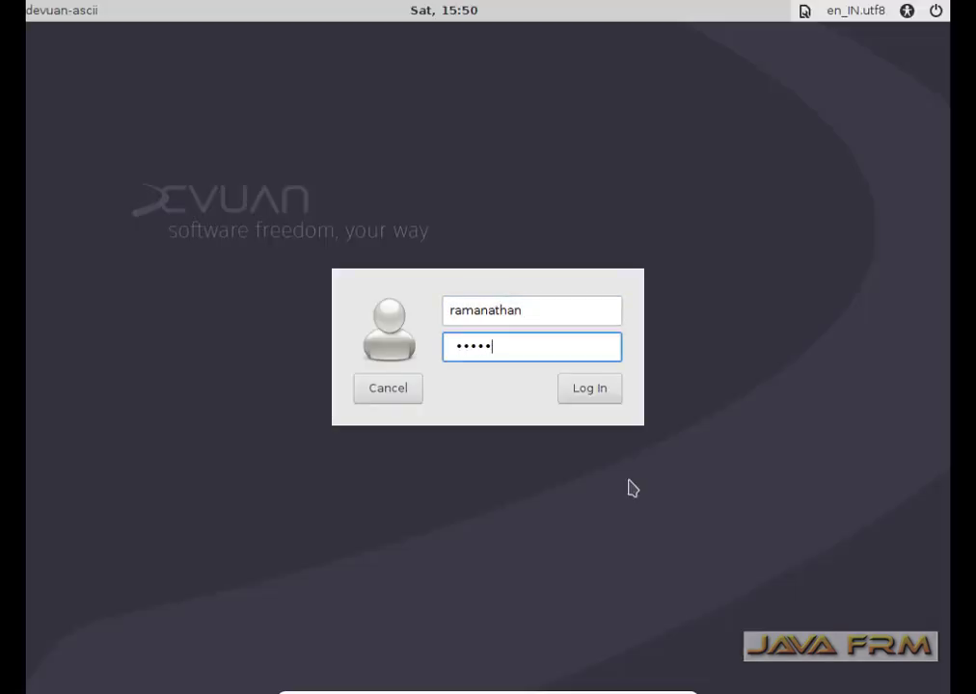
pyautogui.write('******')
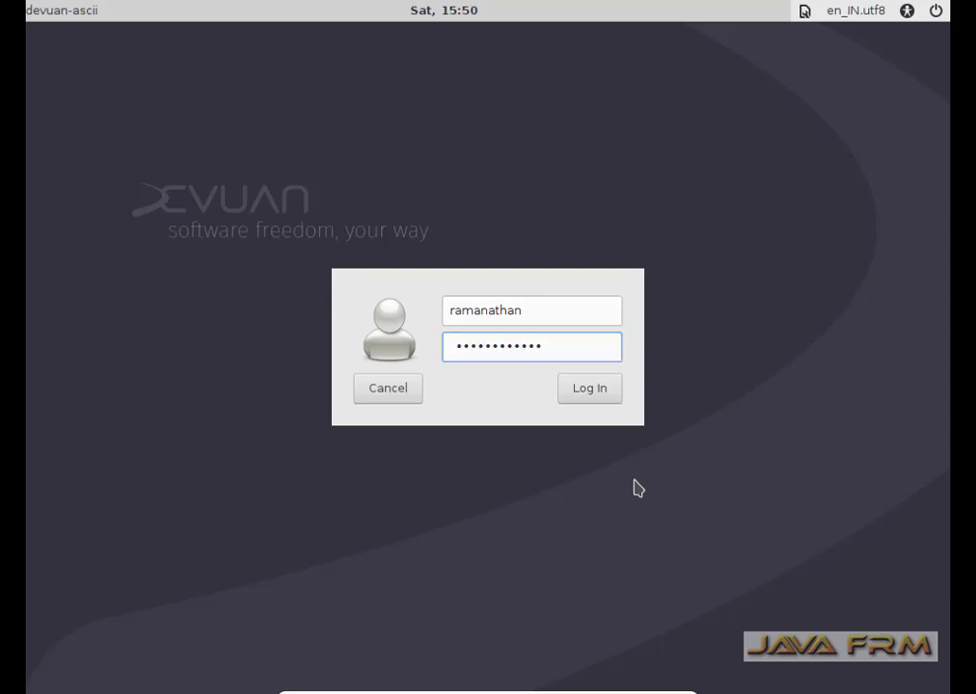
pyautogui.press('Return')
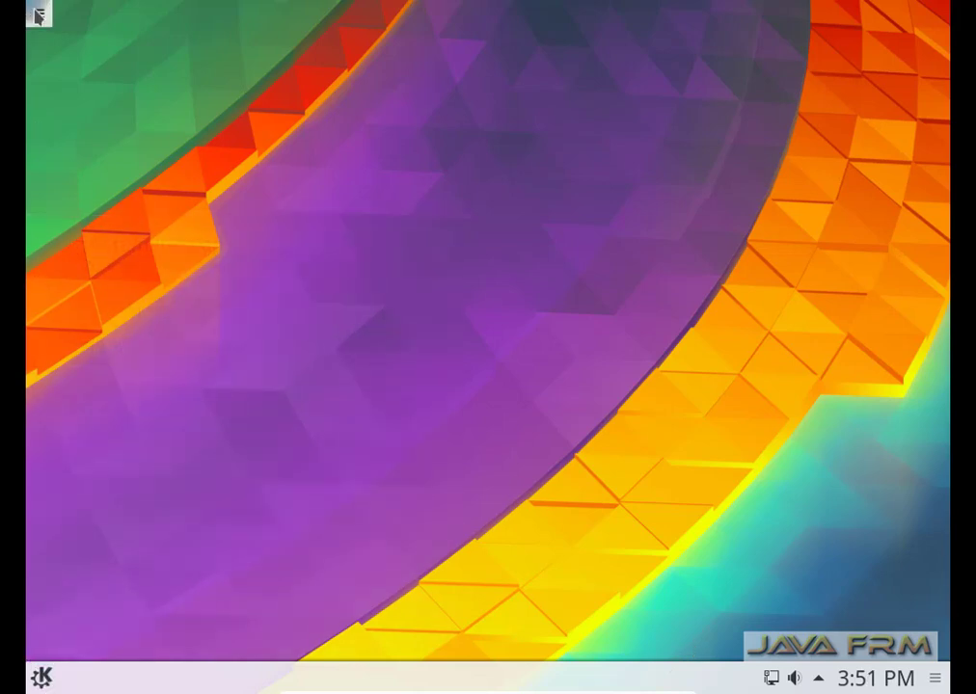
# Browse the launcher's Education category, viewing Mathematics and Science applications.
pyautogui.click(38, 14)
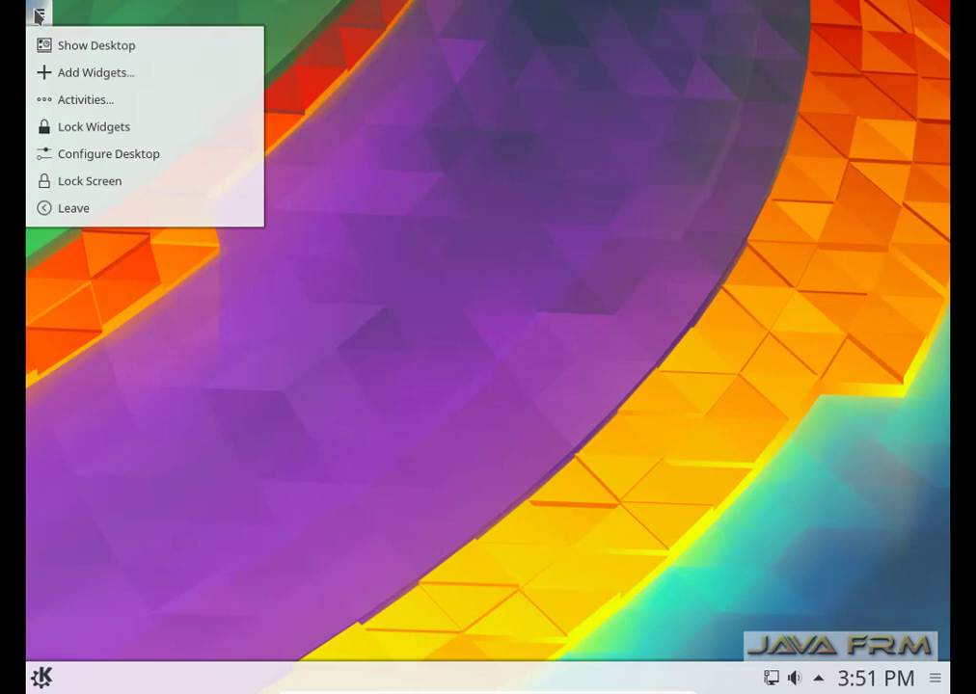
pyautogui.click(67, 45)
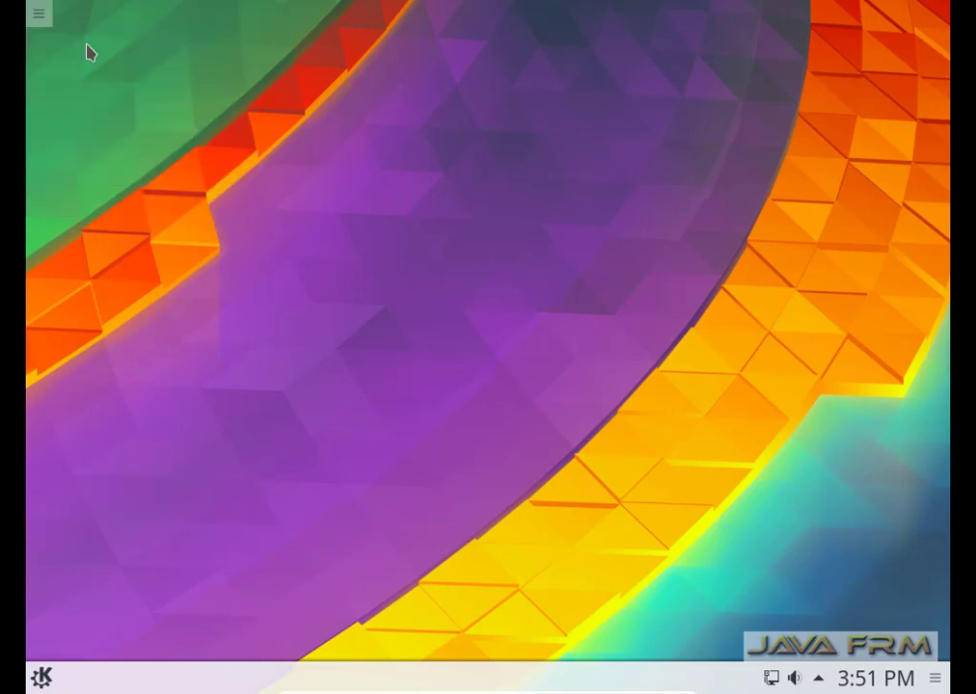
pyautogui.click(36, 679)
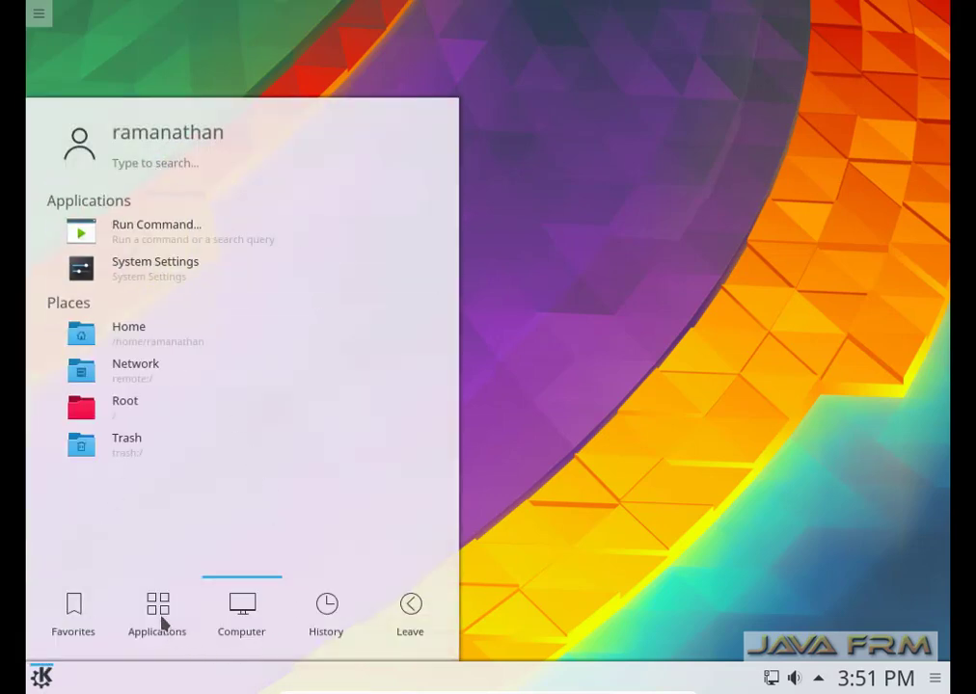
pyautogui.moveTo(159, 619)
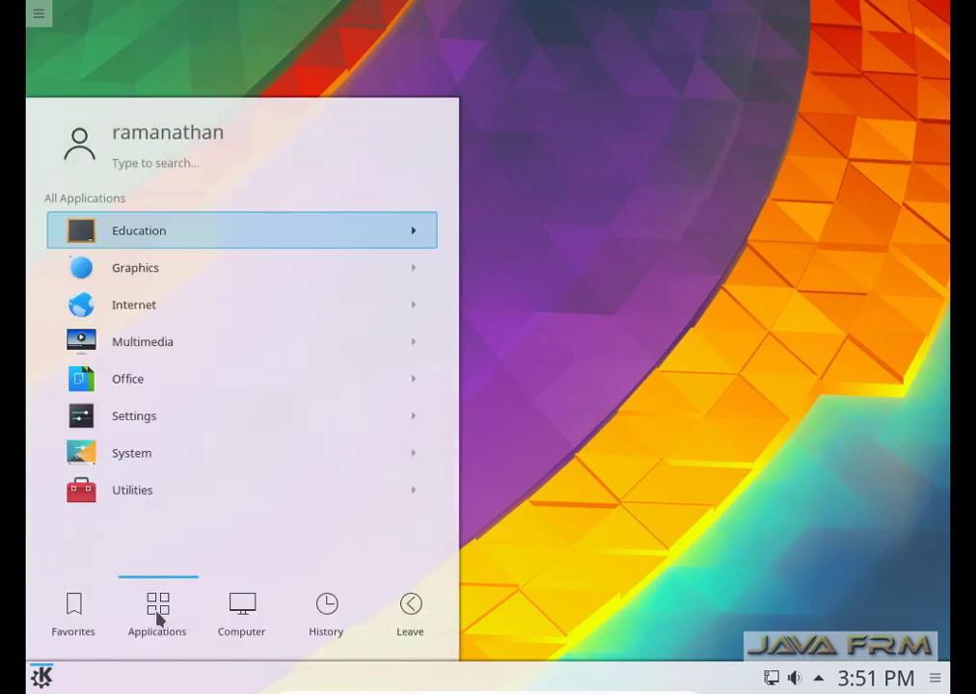
pyautogui.click(169, 237)
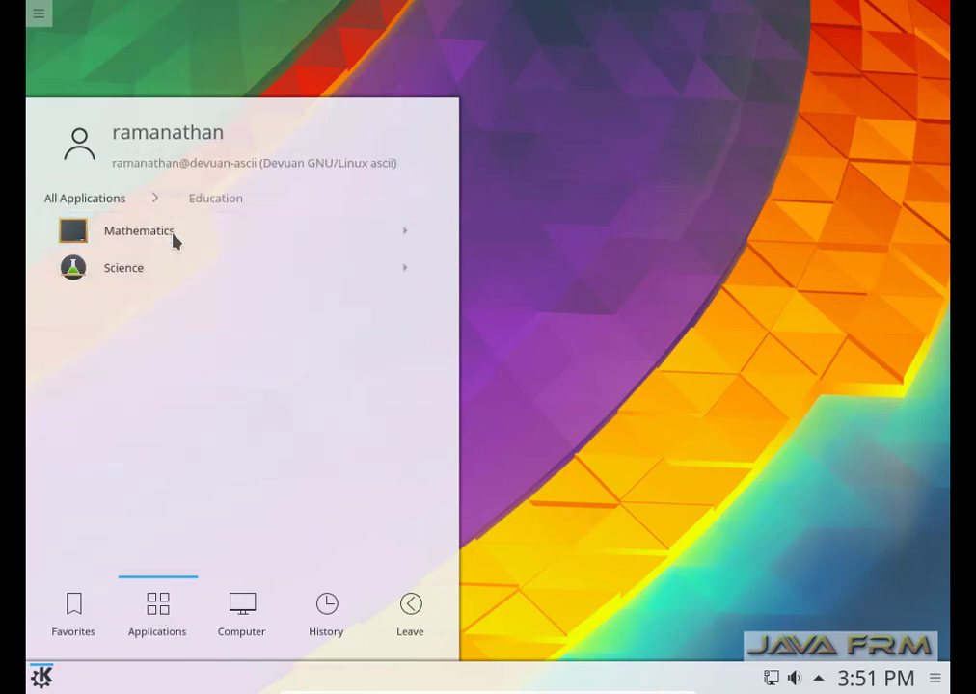
pyautogui.click(174, 239)
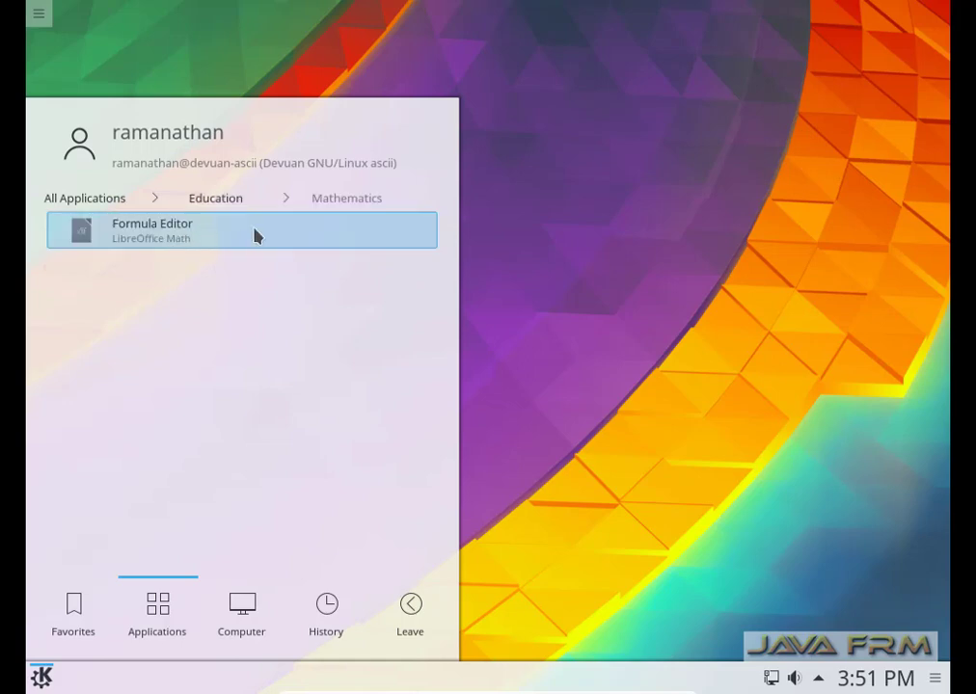
pyautogui.click(227, 210)
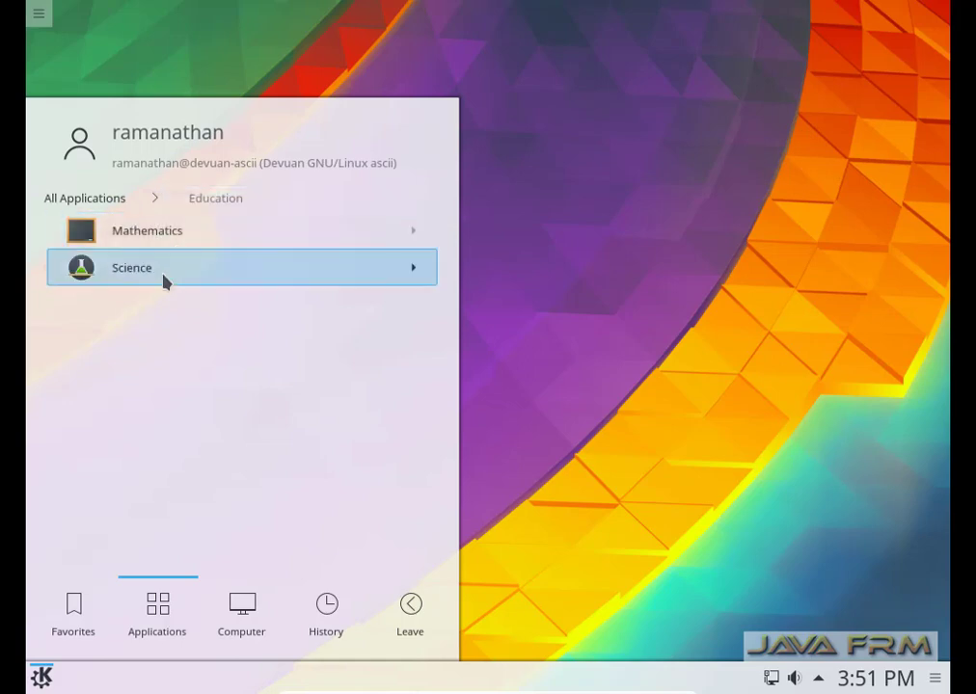
pyautogui.click(164, 278)
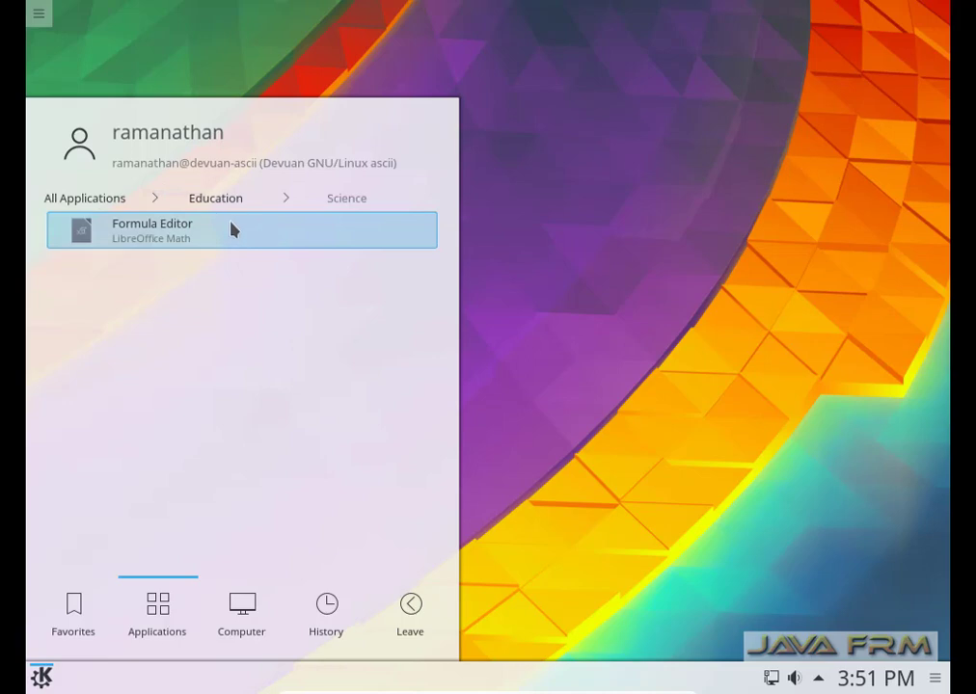
# Launch Image Editor (GIMP) from the Graphics category.
pyautogui.click(118, 202)
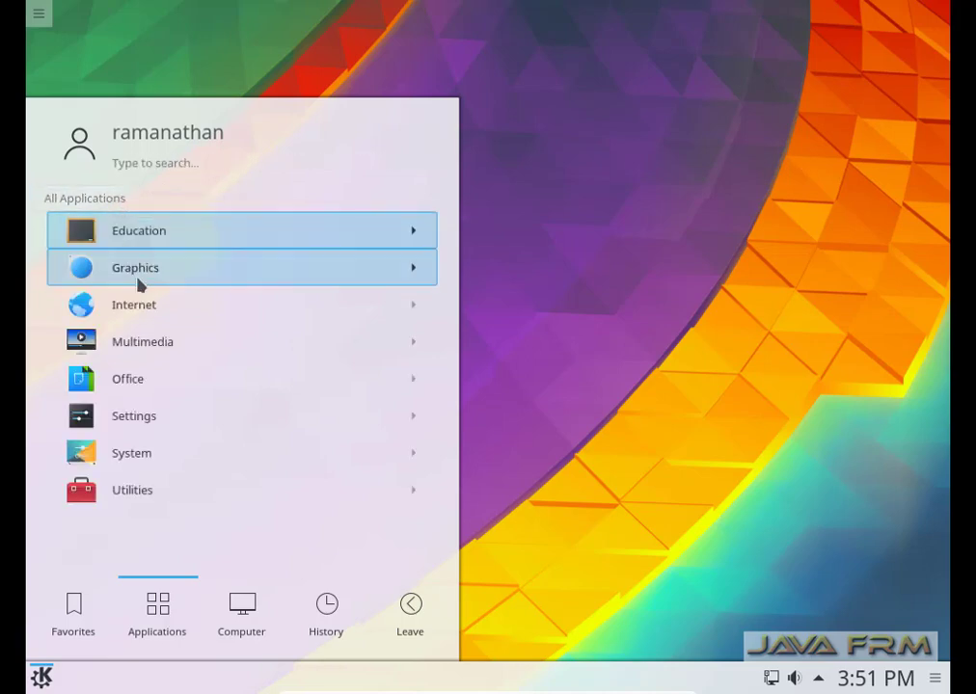
pyautogui.click(163, 276)
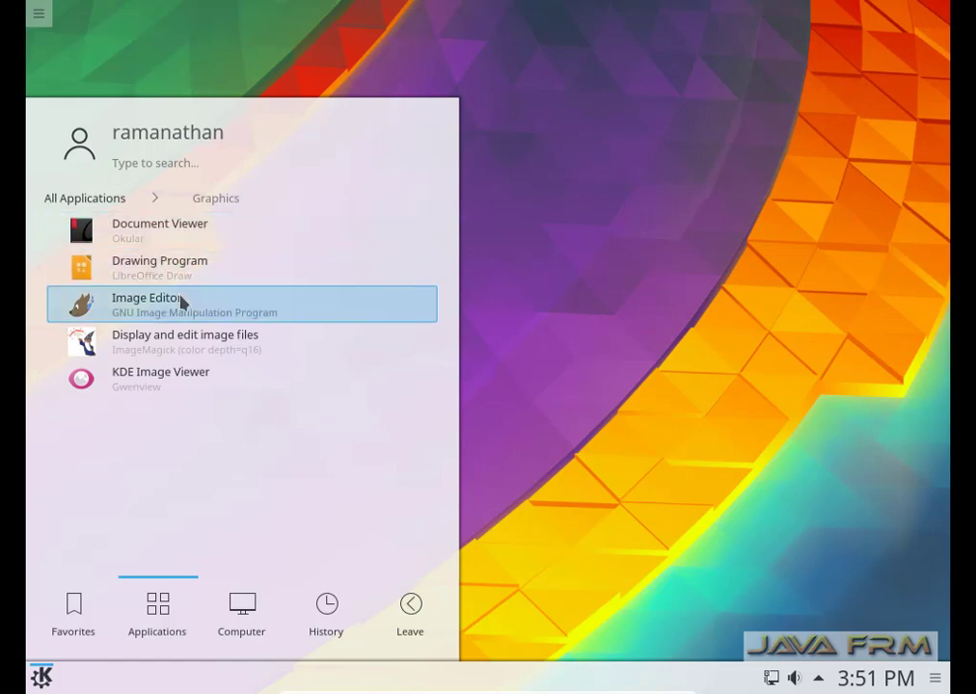
pyautogui.click(183, 302)
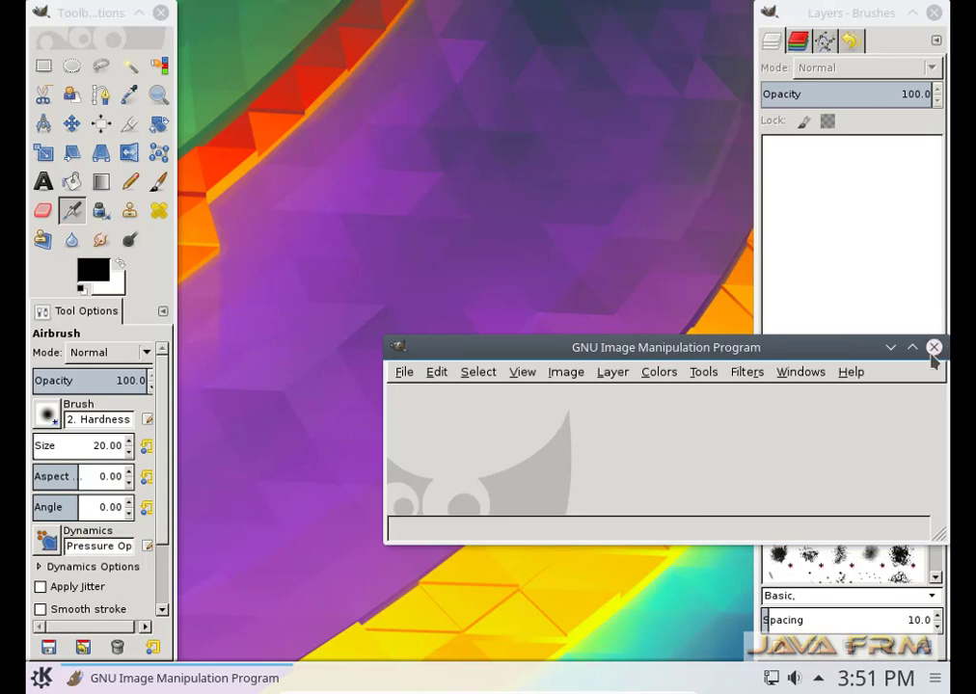
# Maximize and restore GIMP, then close its Toolbox dock and main window.
pyautogui.click(912, 347)
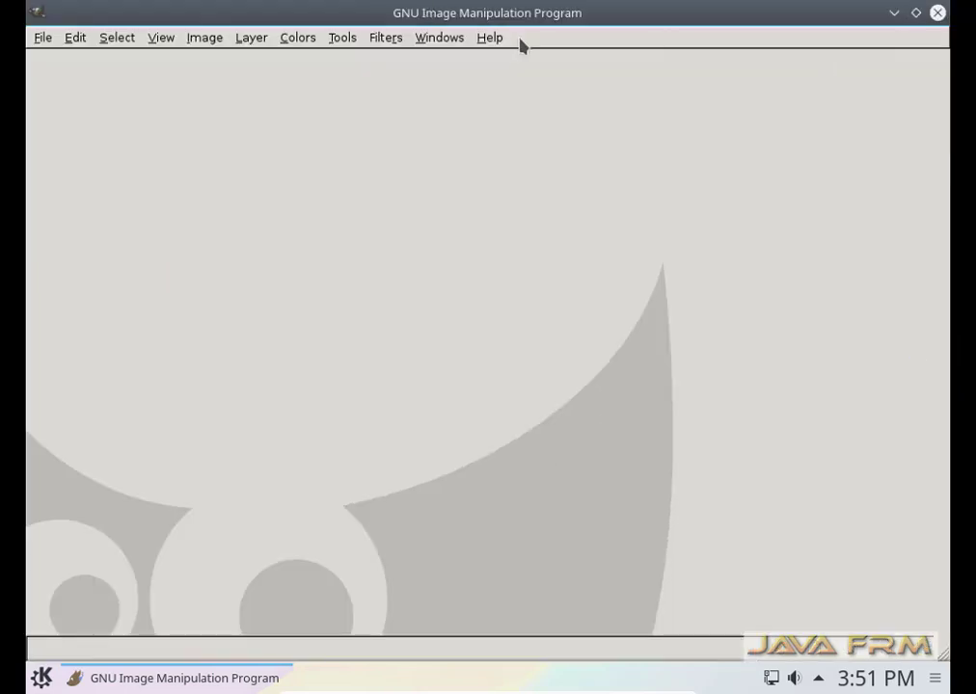
pyautogui.click(916, 13)
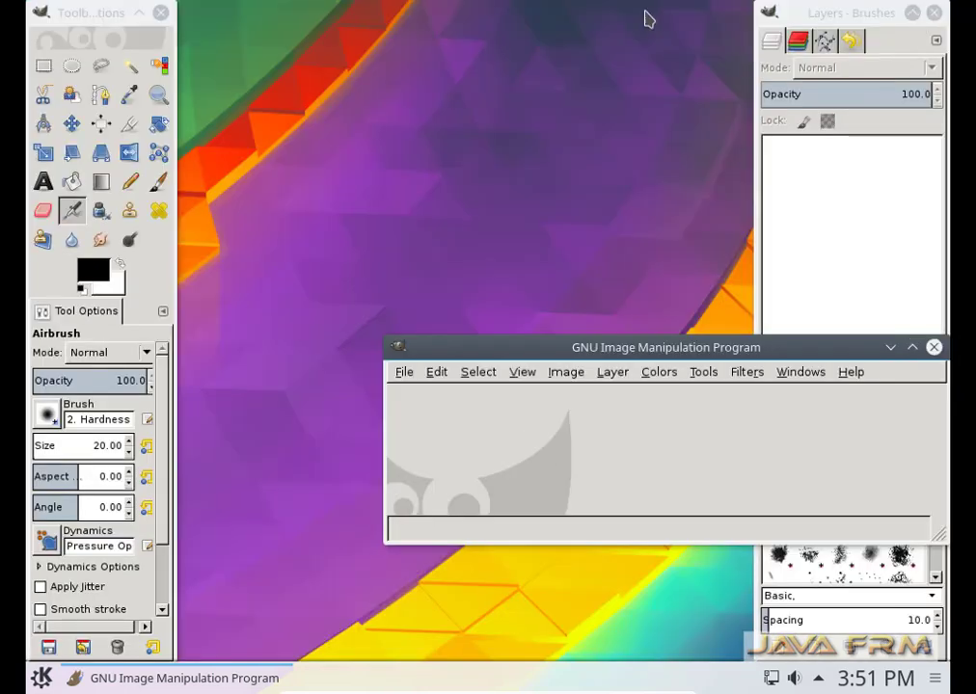
pyautogui.click(161, 14)
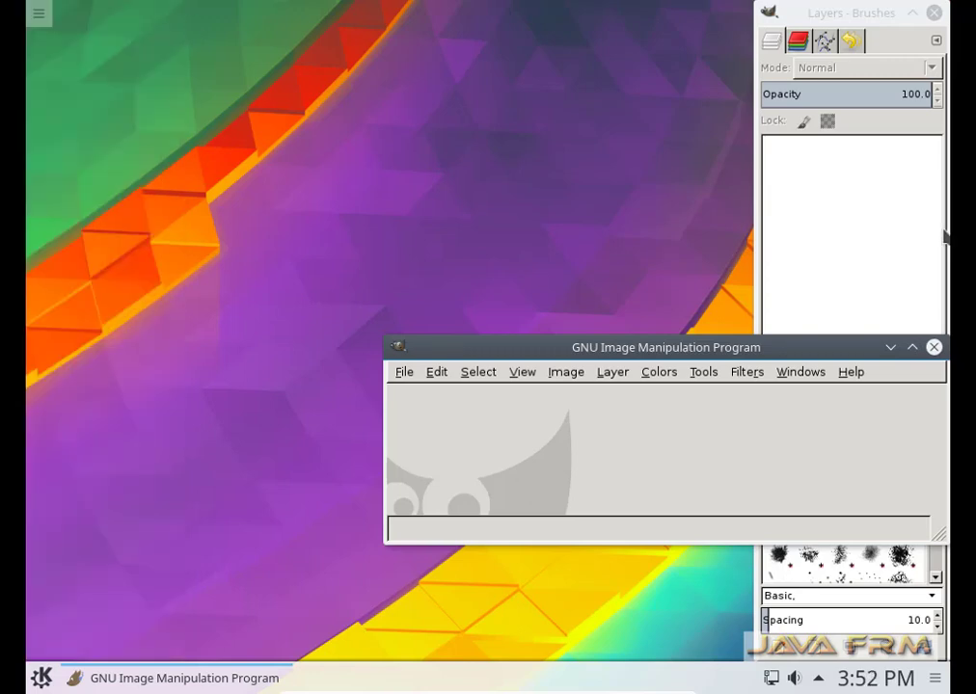
pyautogui.click(933, 347)
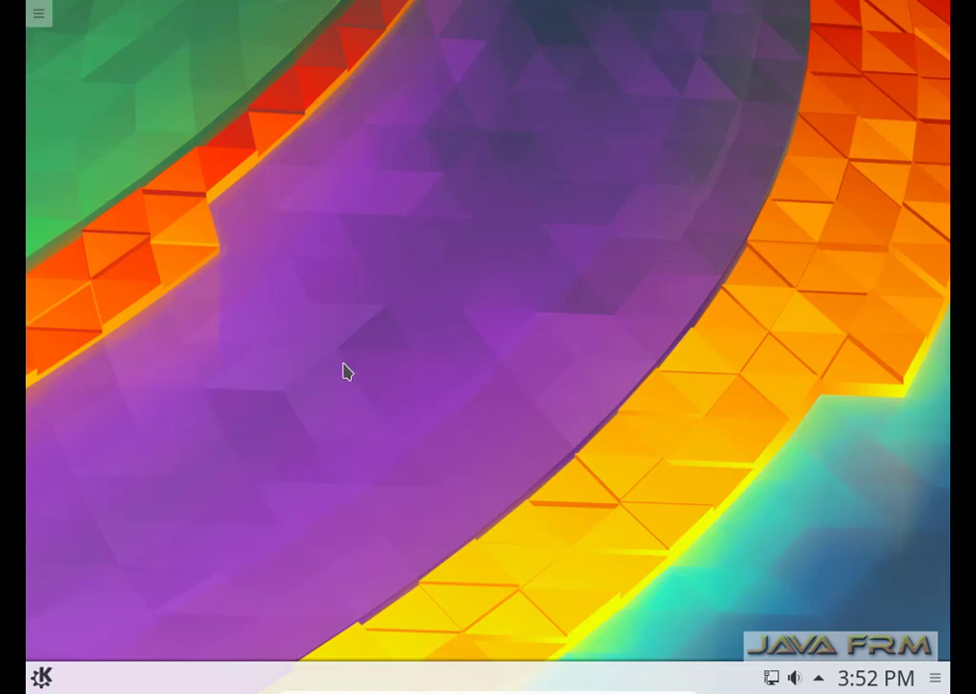
# Show the Office category in the launcher's Applications list and scroll through it.
pyautogui.click(40, 677)
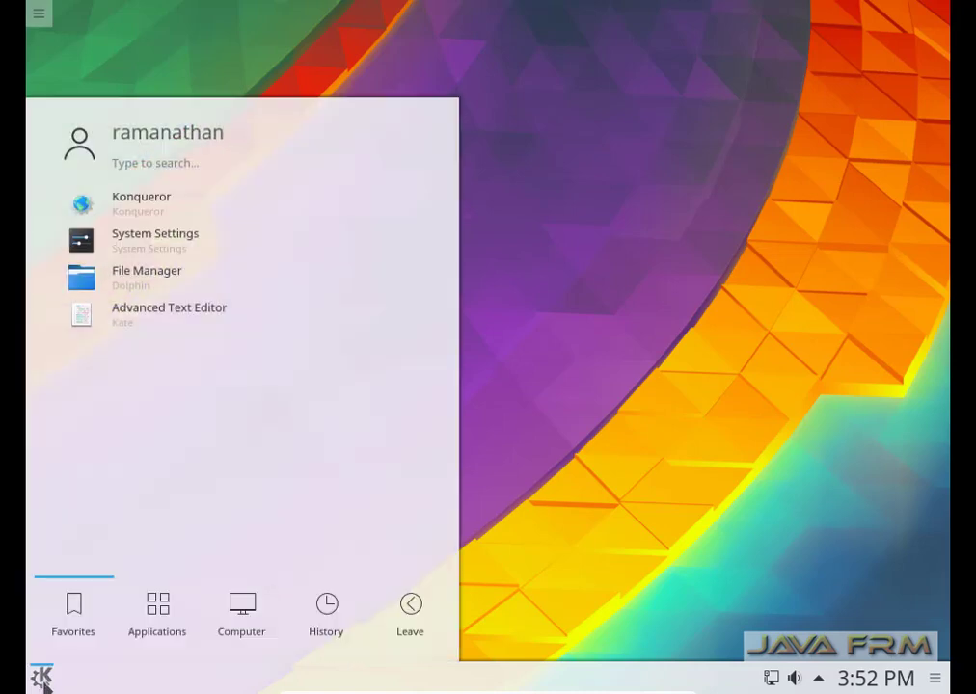
pyautogui.click(181, 622)
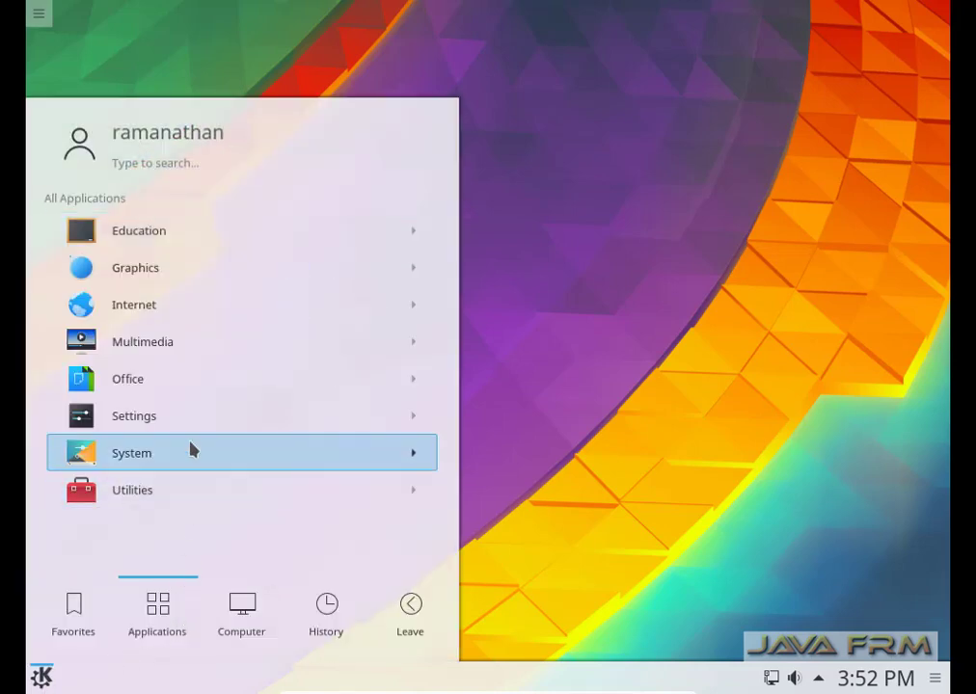
pyautogui.click(143, 388)
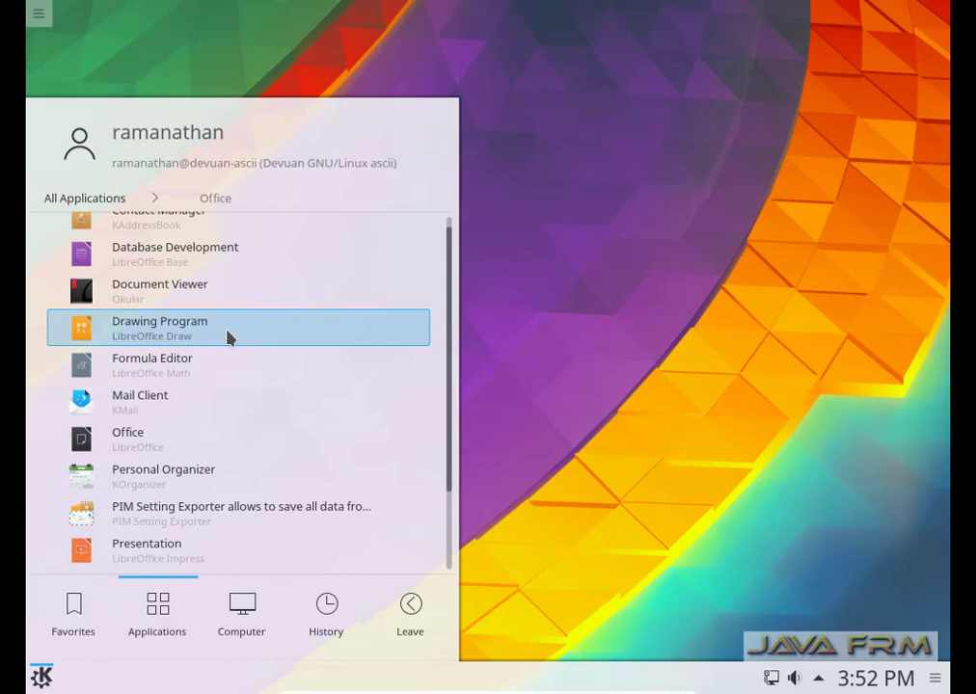
pyautogui.scroll(-1, 230, 337)
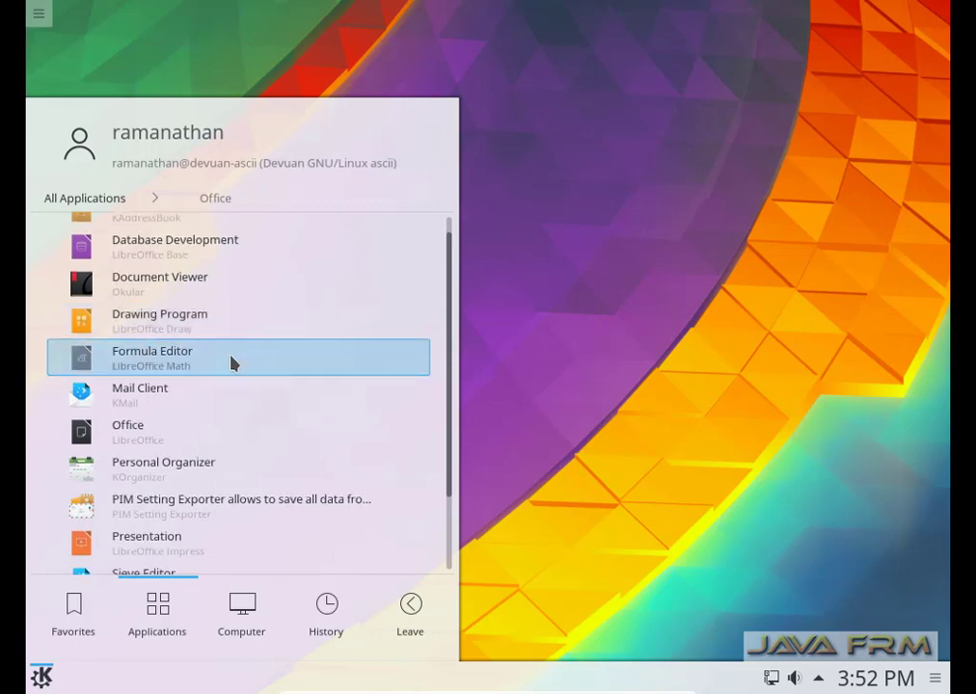
# Launch the Office (LibreOffice) entry to open the Start Center.
pyautogui.click(176, 433)
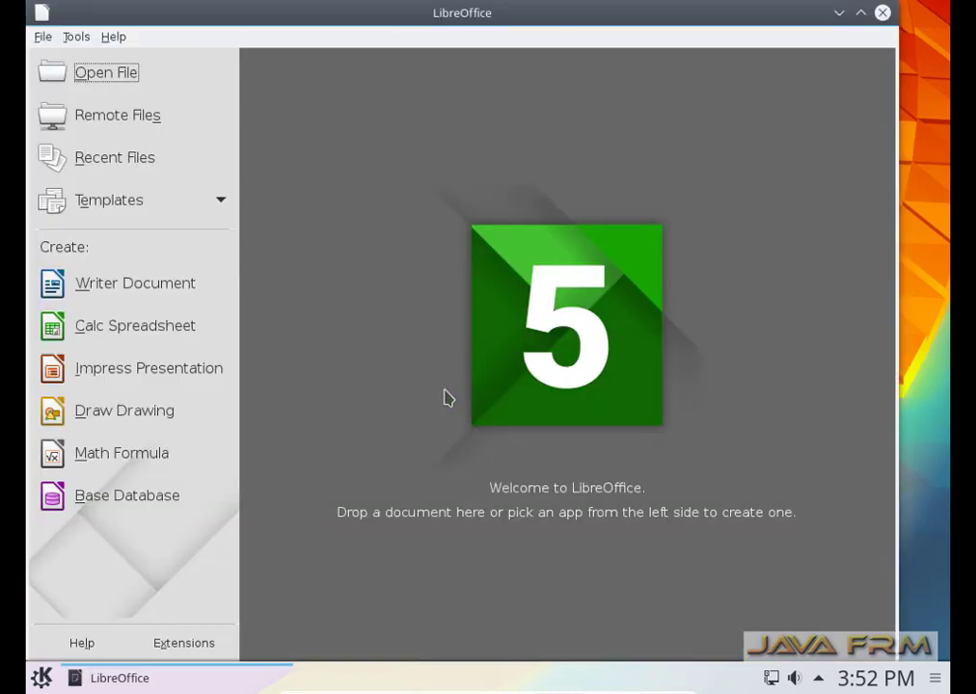
# Maximize the Start Center, then open, browse menus of, and close a blank Writer document.
pyautogui.click(860, 14)
pyautogui.click(78, 292)
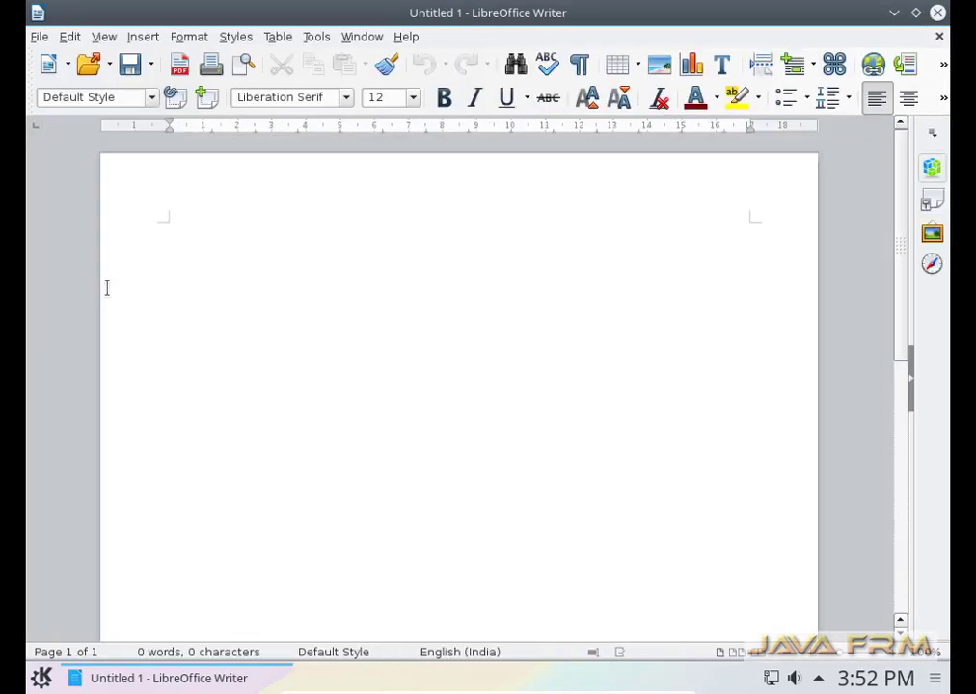
pyautogui.click(38, 36)
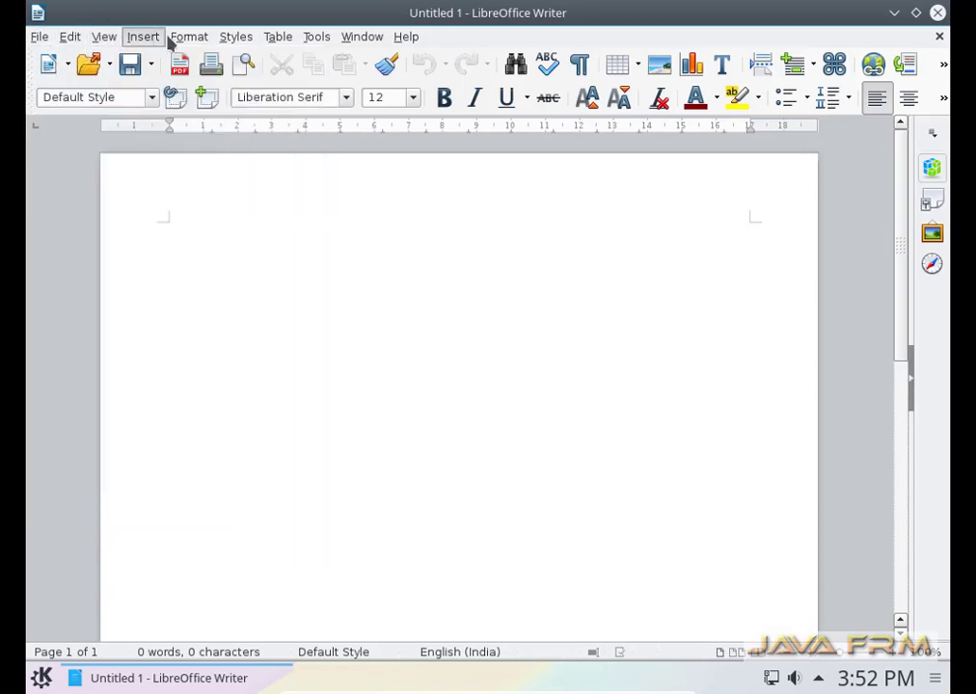
pyautogui.press('Right')
pyautogui.click(943, 38)
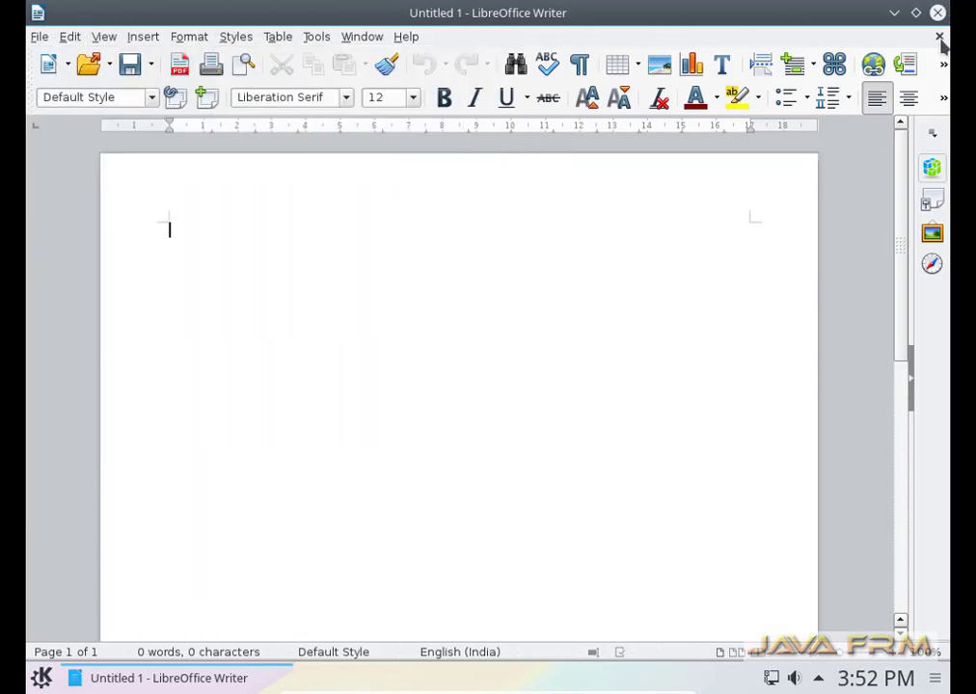
pyautogui.click(939, 38)
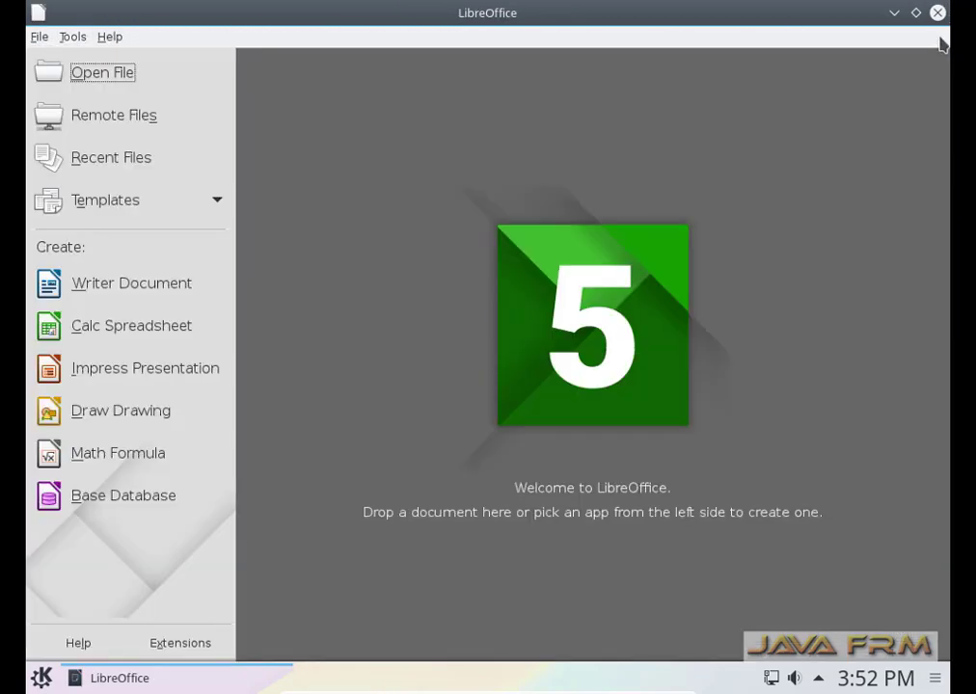
# Open a blank Calc spreadsheet, view its Insert and Help menus, then close it and Start Center.
pyautogui.click(138, 338)
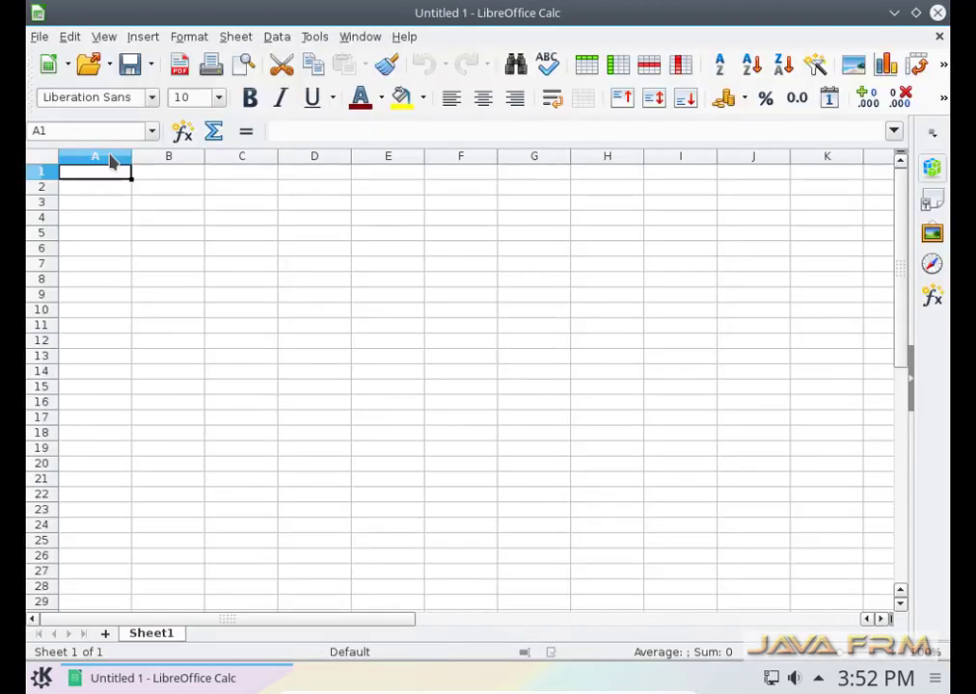
pyautogui.click(39, 37)
pyautogui.moveTo(142, 36)
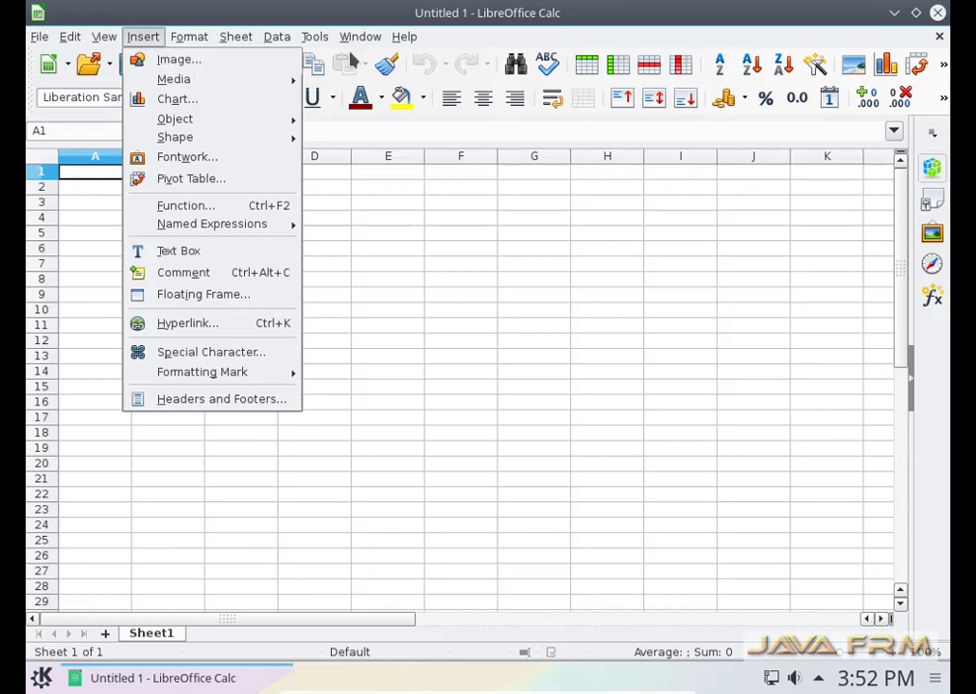
pyautogui.moveTo(404, 37)
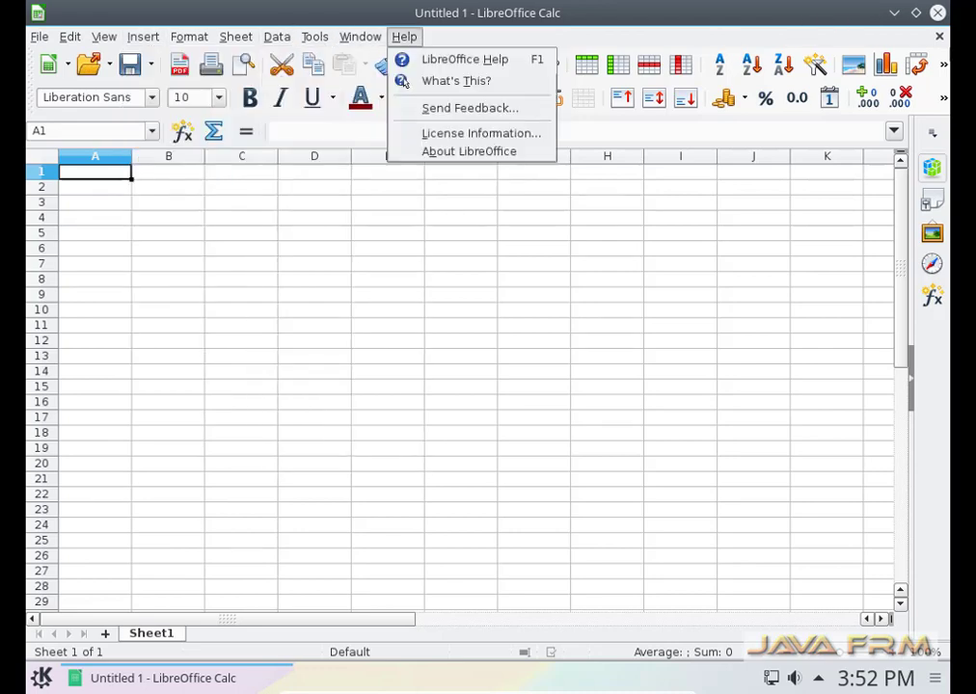
pyautogui.press('Escape')
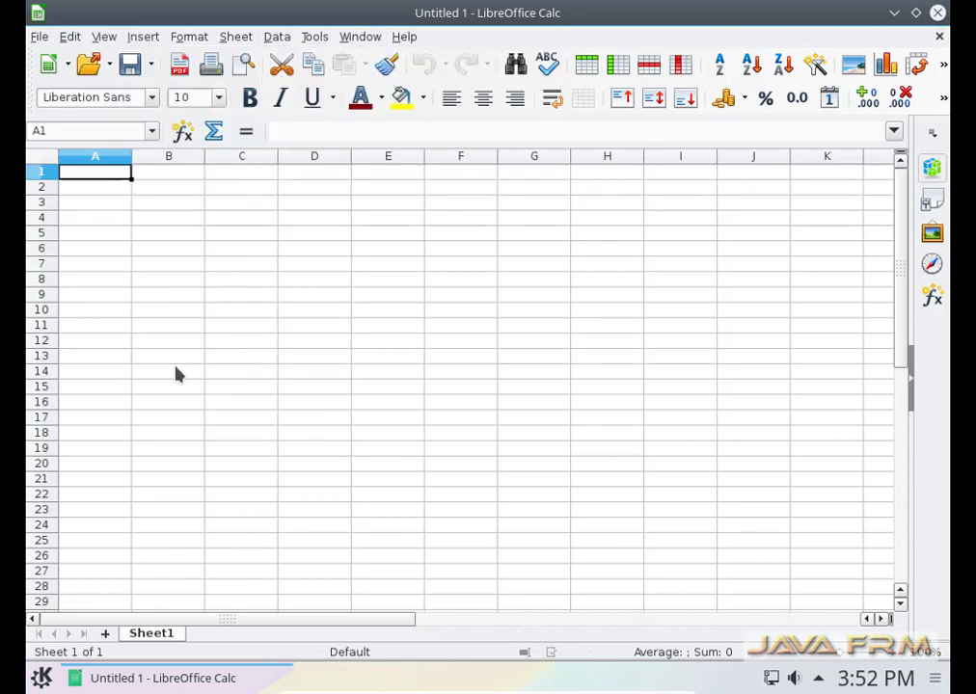
pyautogui.click(939, 36)
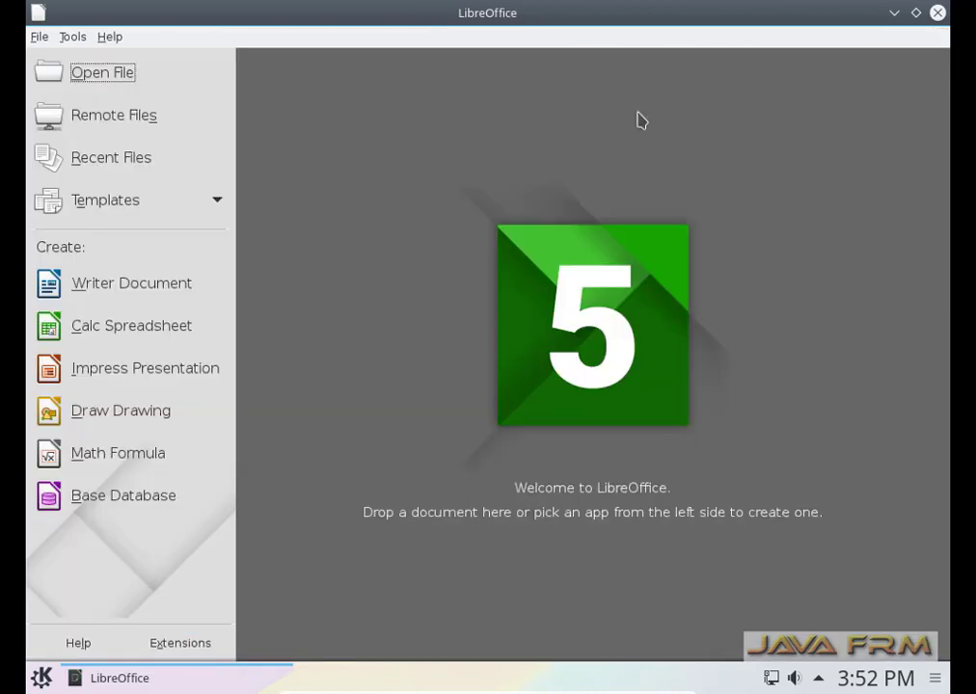
pyautogui.click(937, 13)
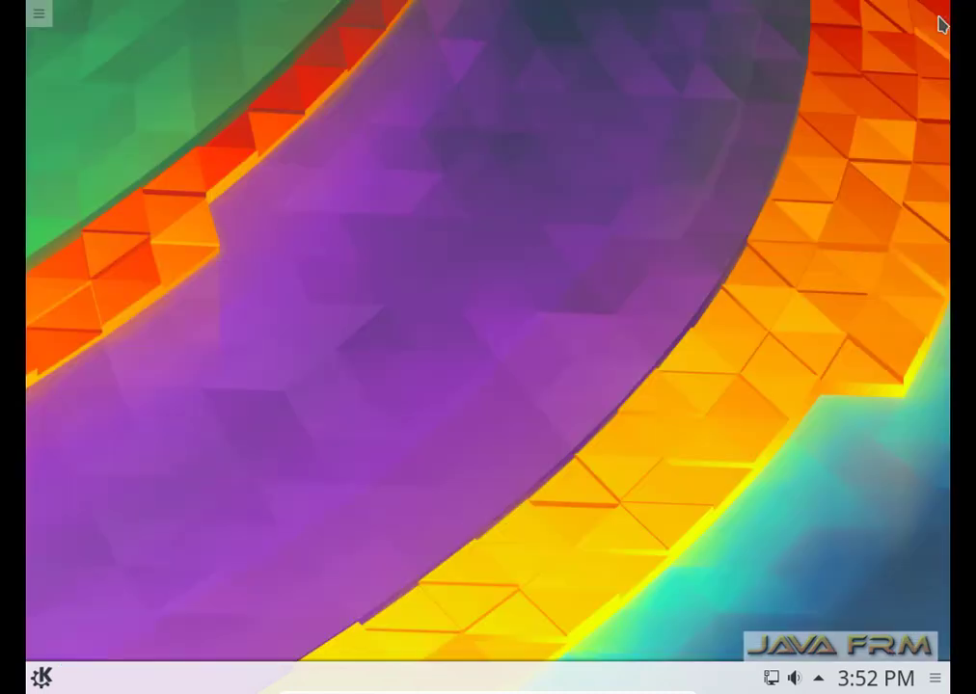
# Launch System Settings maximized, check the 1024x768 Display and Monitor page, then close it.
pyautogui.click(42, 677)
pyautogui.click(183, 643)
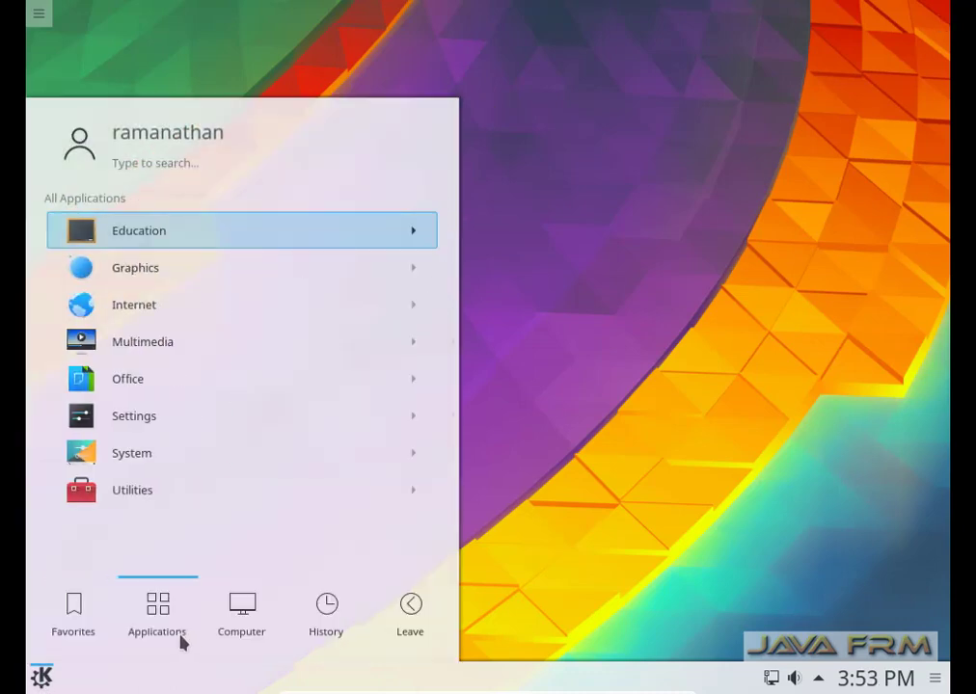
pyautogui.click(159, 420)
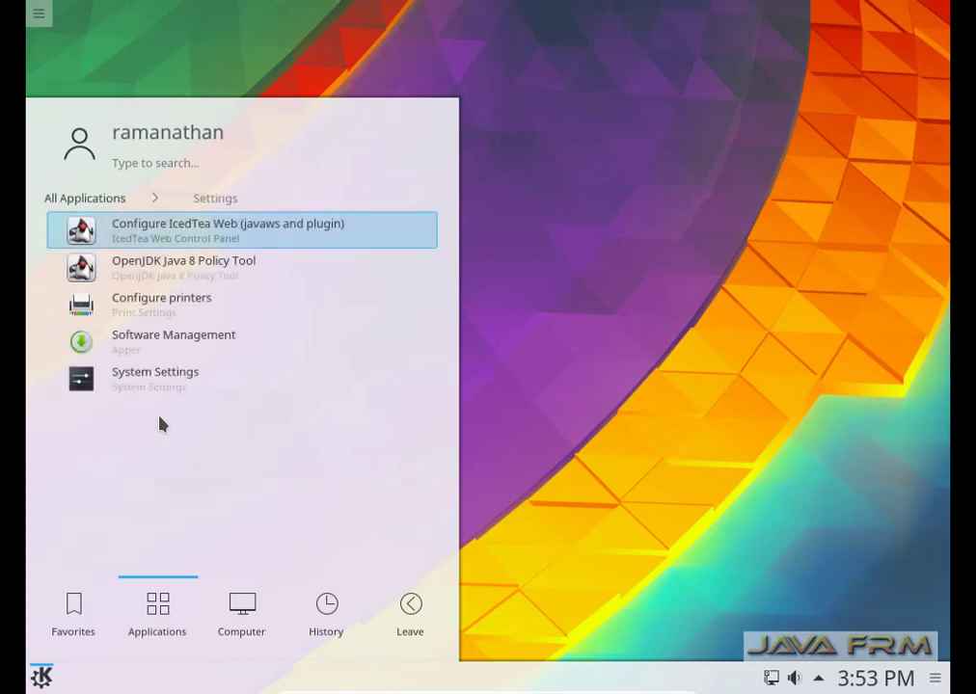
pyautogui.click(162, 383)
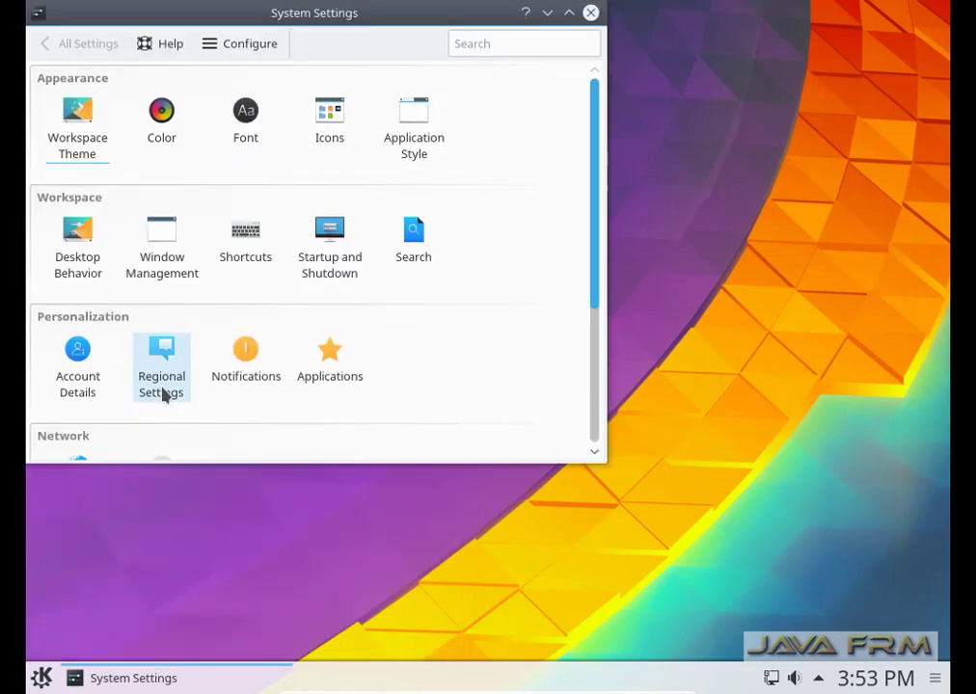
pyautogui.click(569, 14)
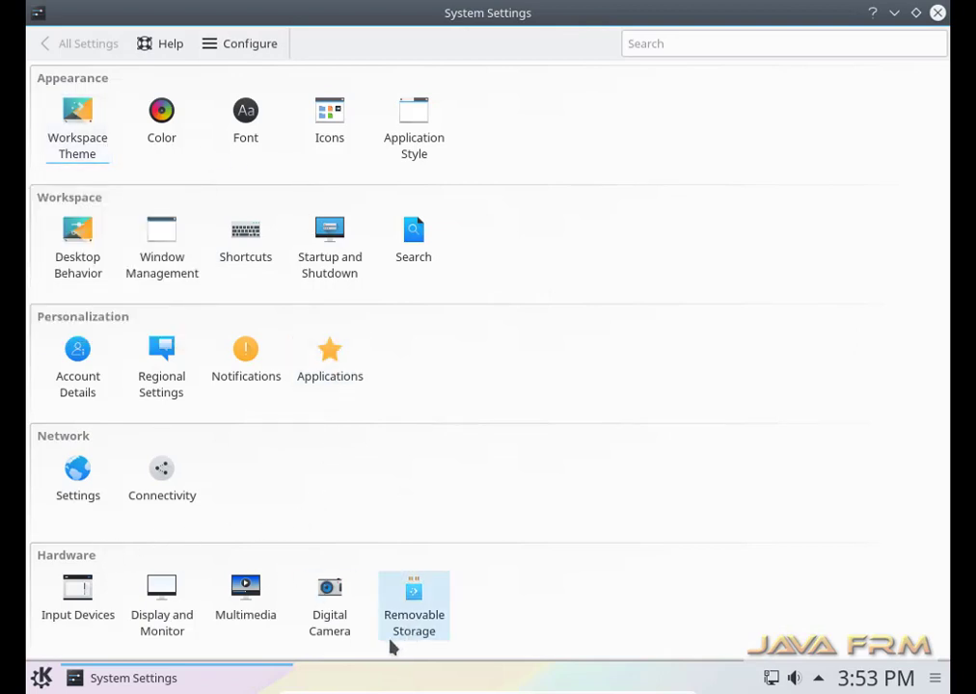
pyautogui.click(157, 627)
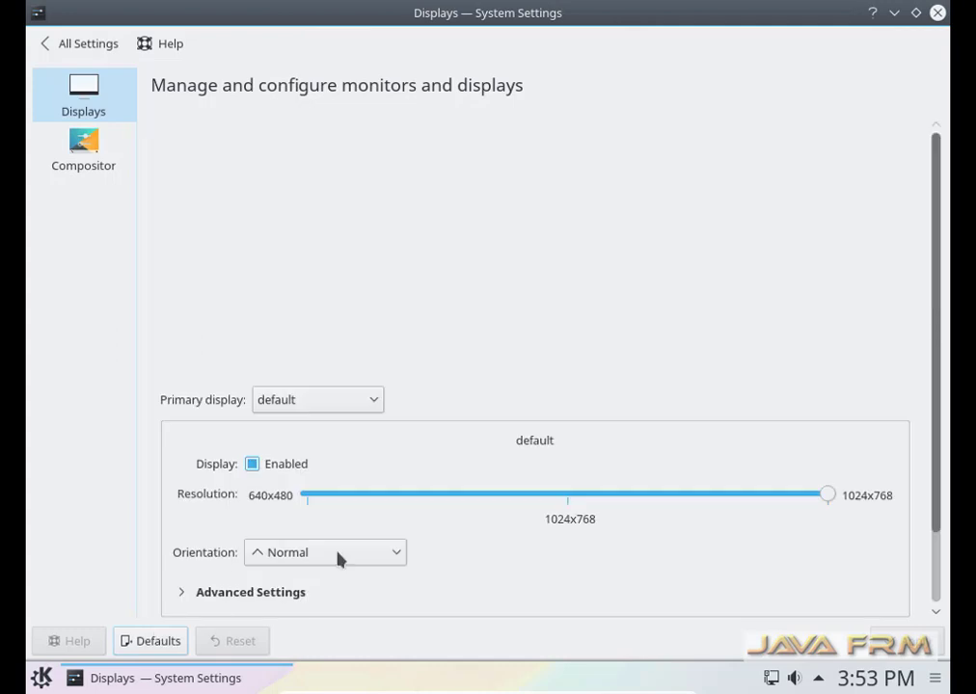
pyautogui.click(937, 13)
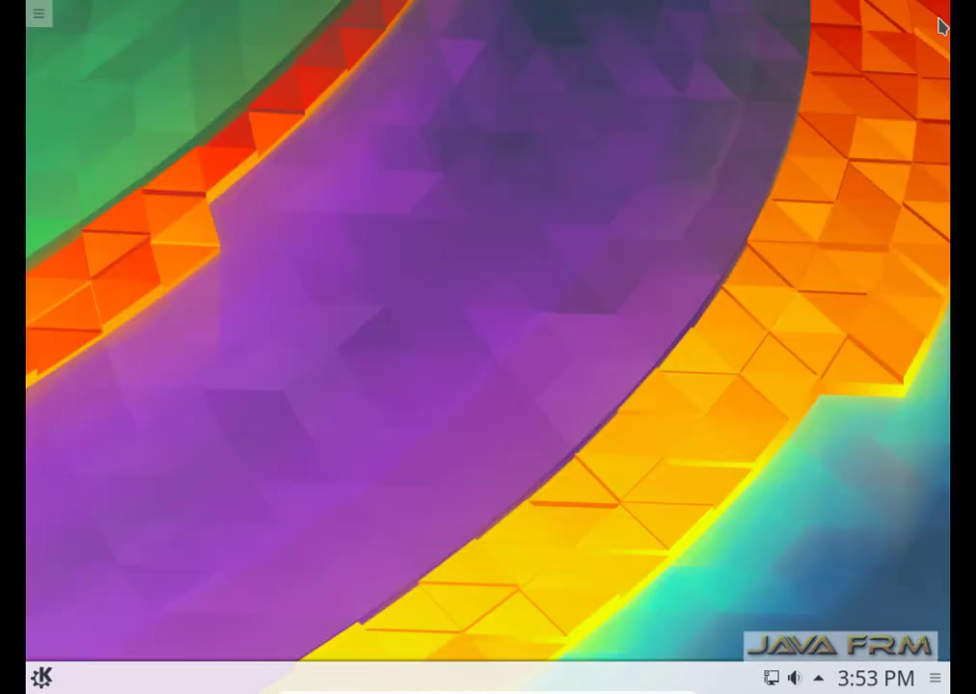
# Launch the Dolphin file manager and maximize its window.
pyautogui.click(38, 678)
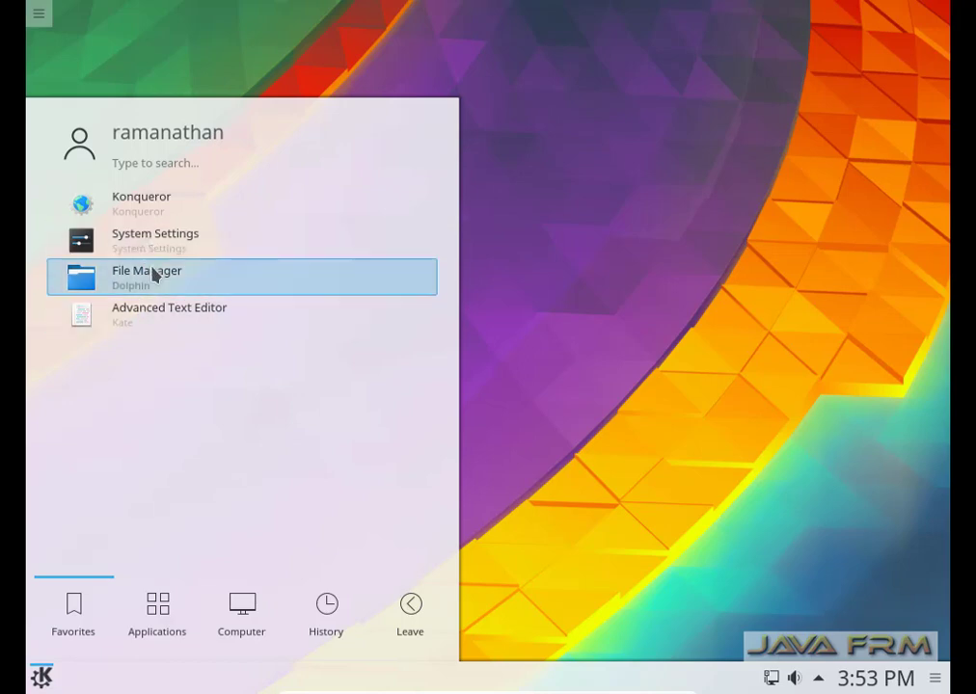
pyautogui.click(154, 278)
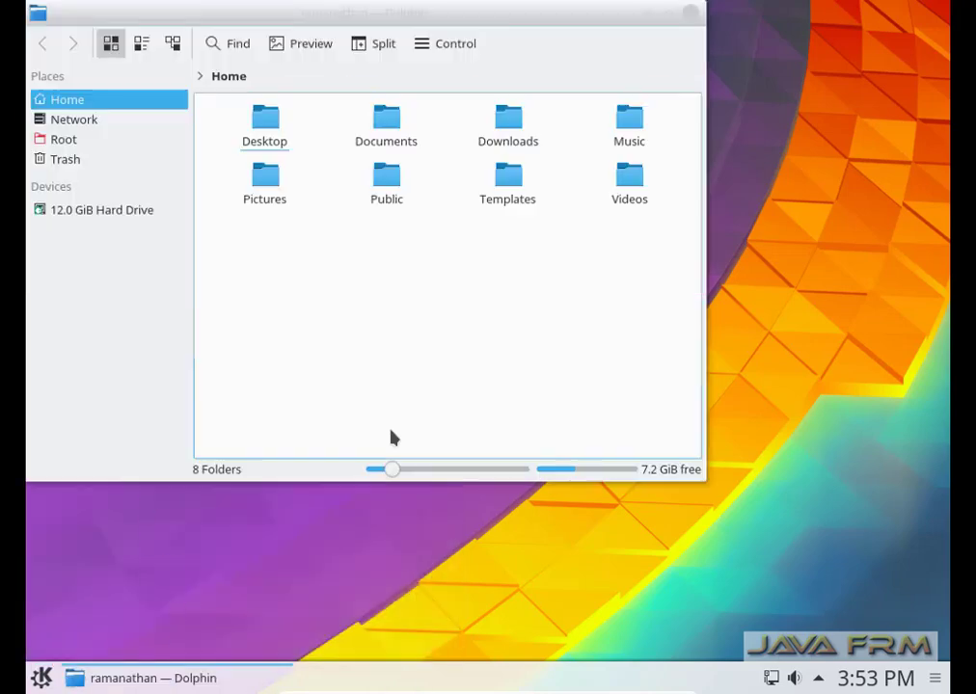
pyautogui.click(667, 13)
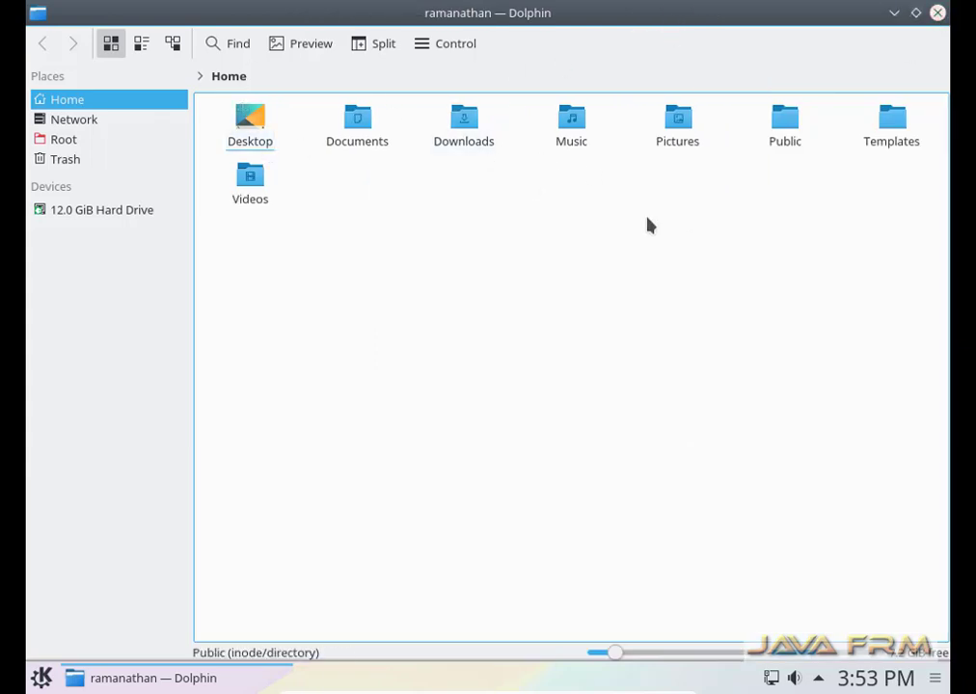
# Open a terminal in the home folder via Actions > Open Terminal Here.
pyautogui.rightClick(647, 221)
pyautogui.moveTo(723, 370)
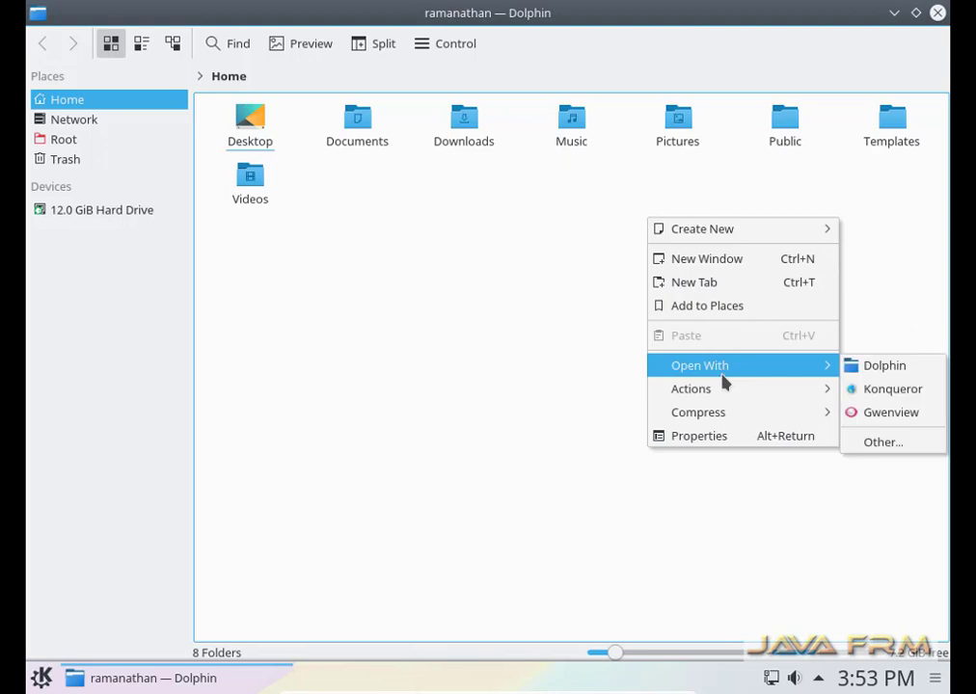
pyautogui.moveTo(726, 398)
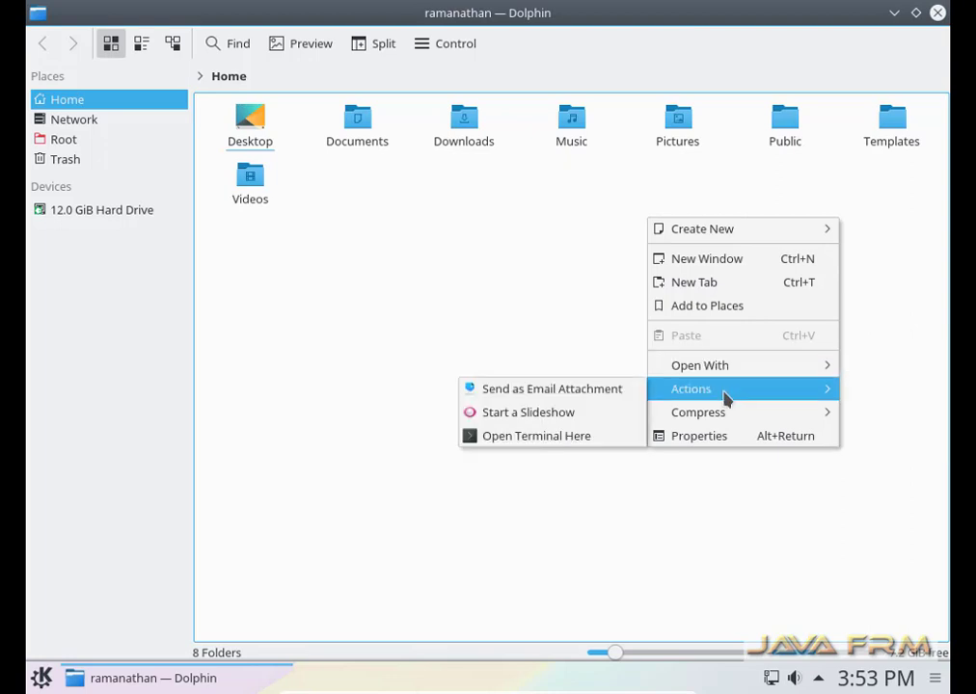
pyautogui.click(590, 439)
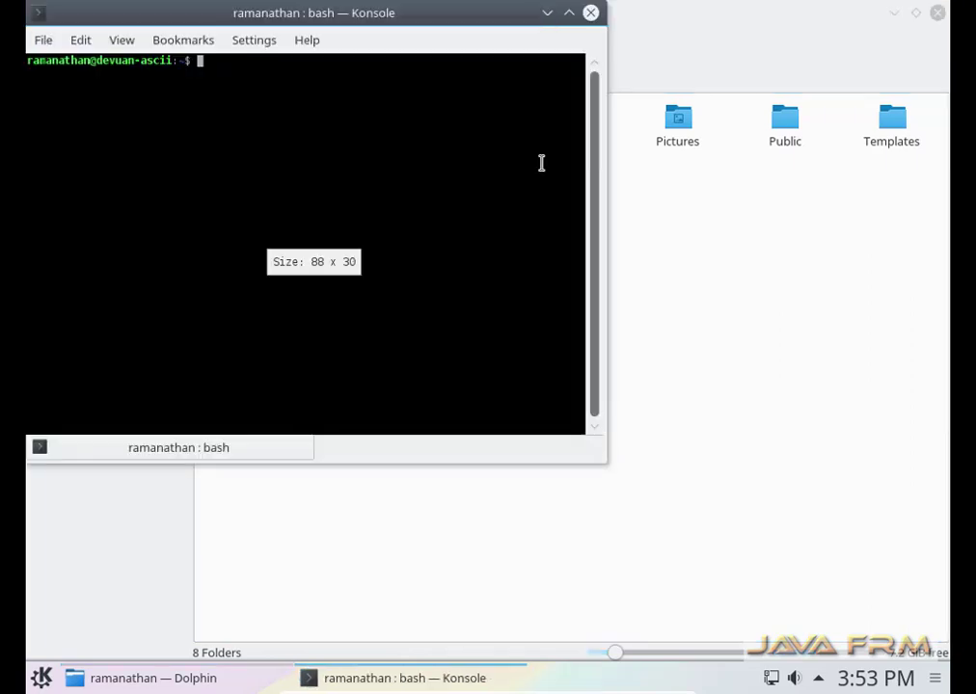
# Maximize Konsole and run df -kh, free -m and uname -a.
pyautogui.click(568, 12)
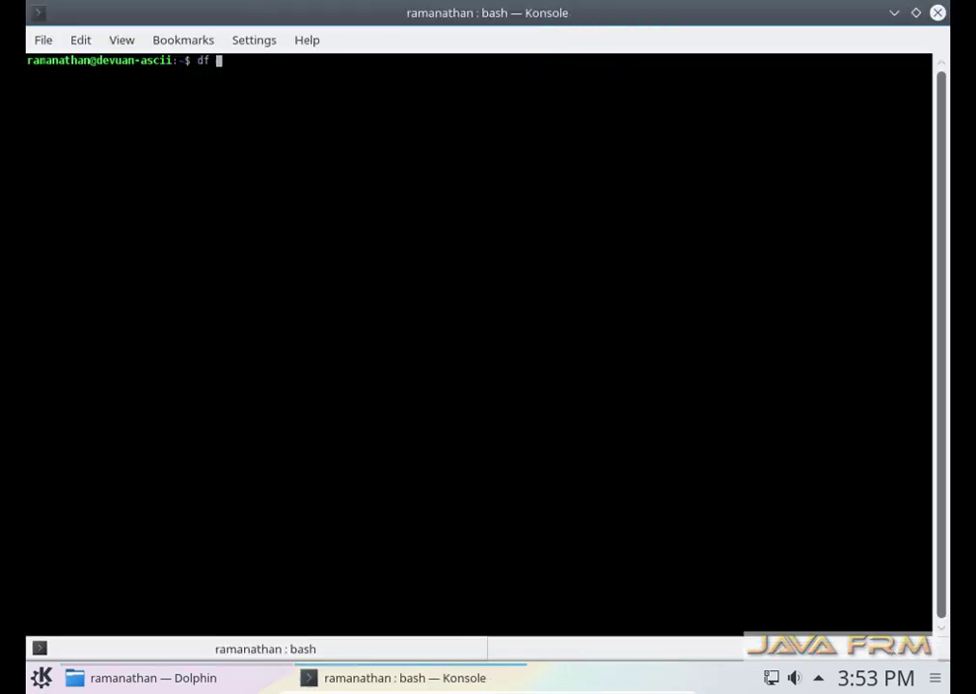
pyautogui.write('df -kh')
pyautogui.press('Return')
pyautogui.press('Return')
pyautogui.press('Return')
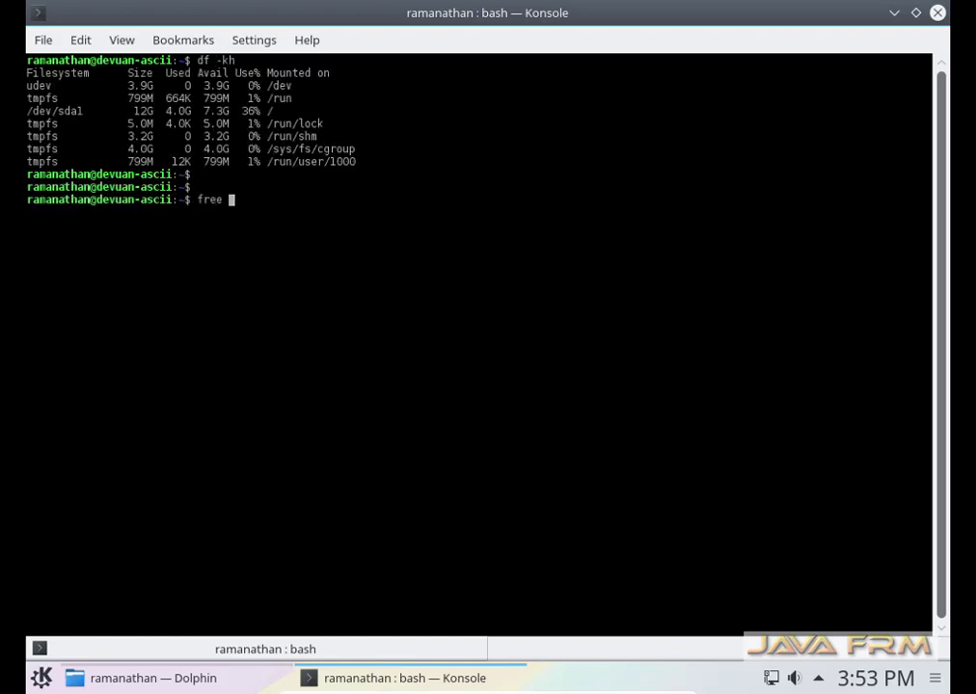
pyautogui.press('Return')
pyautogui.press('Return')
pyautogui.press('Return')
pyautogui.write('uname ')
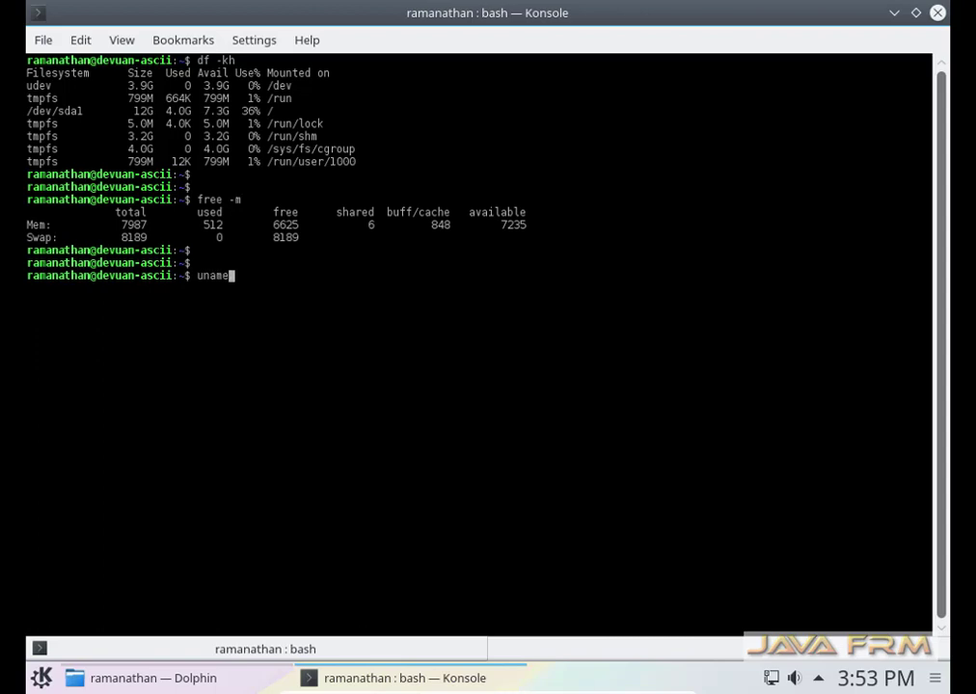
pyautogui.write('-a')
pyautogui.press('Return')
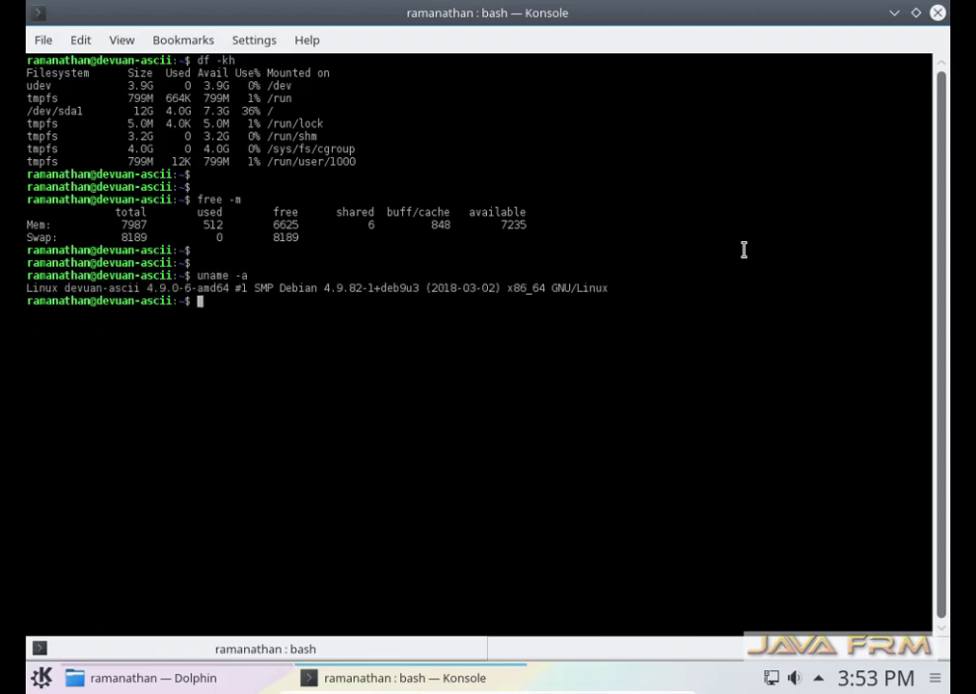
# Close Konsole and browse the launcher's Utilities applications before returning to all categories.
pyautogui.click(936, 11)
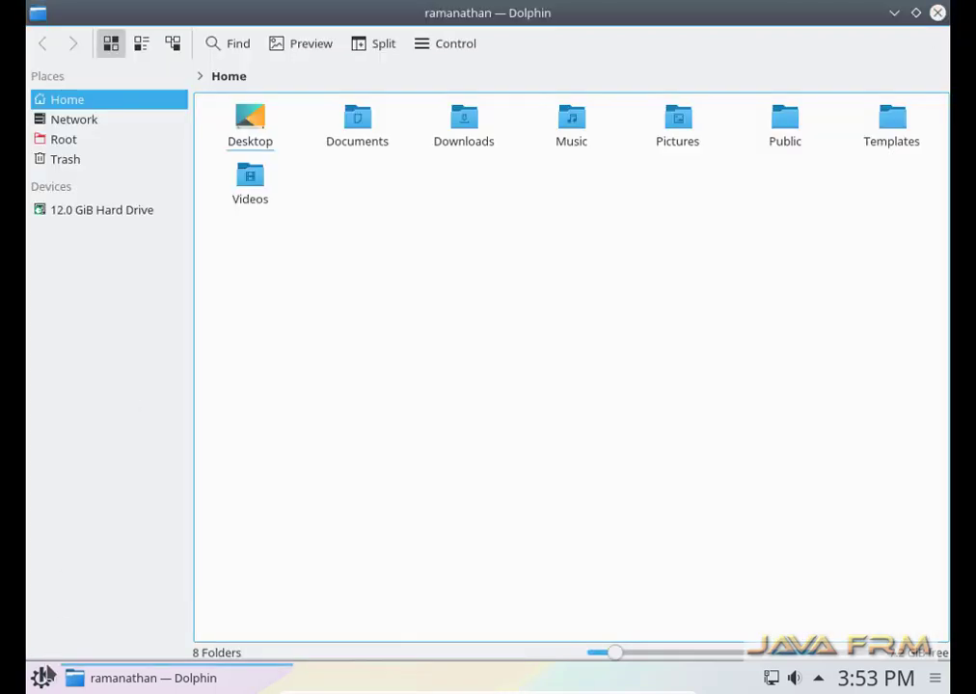
pyautogui.click(41, 676)
pyautogui.click(149, 635)
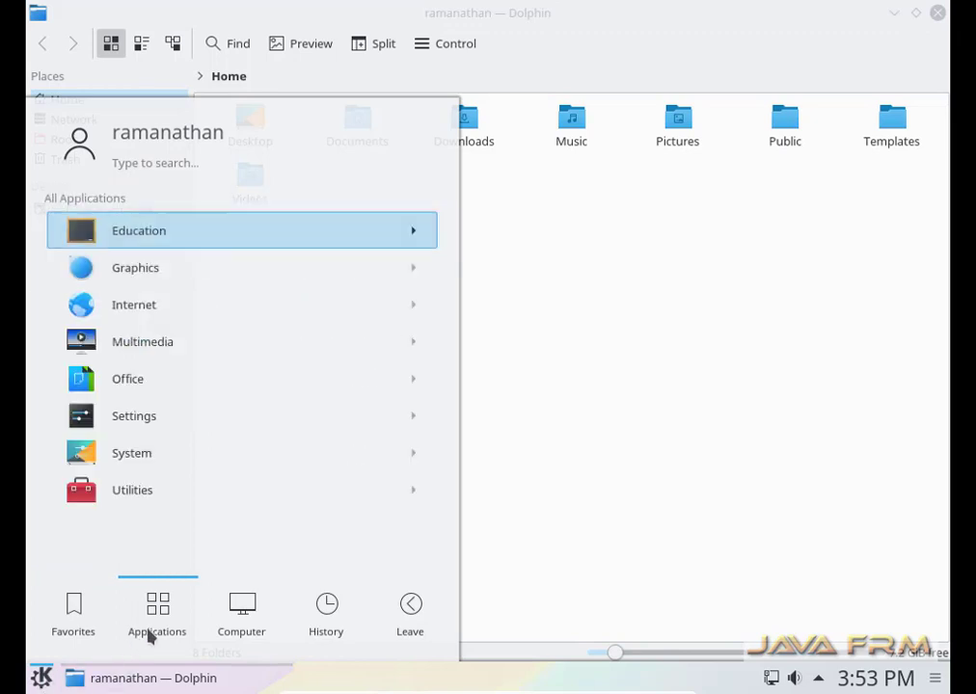
pyautogui.click(174, 503)
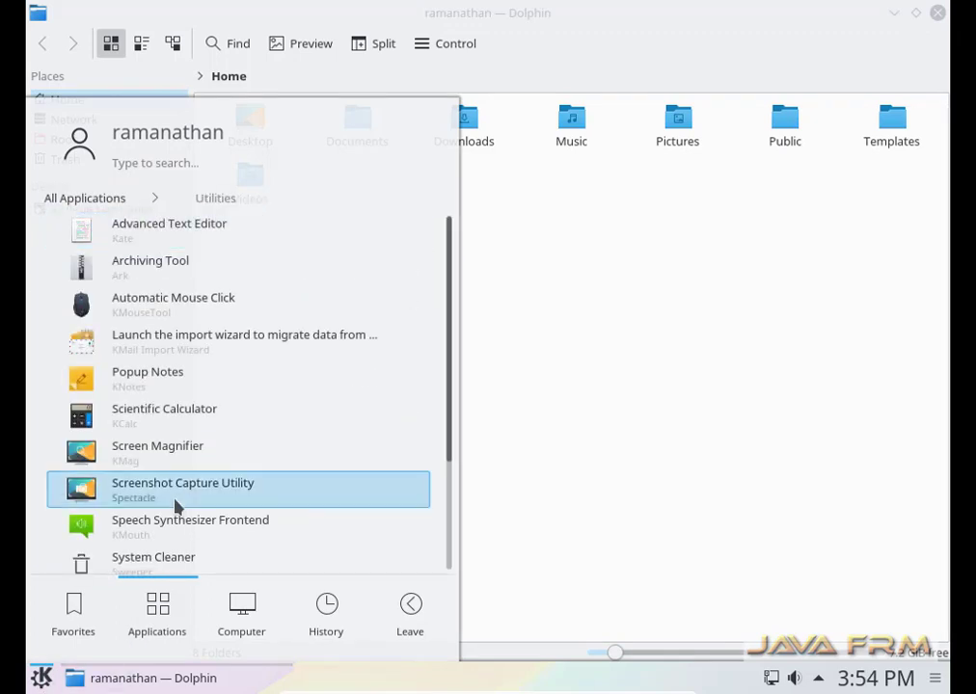
pyautogui.scroll(-4, 174, 503)
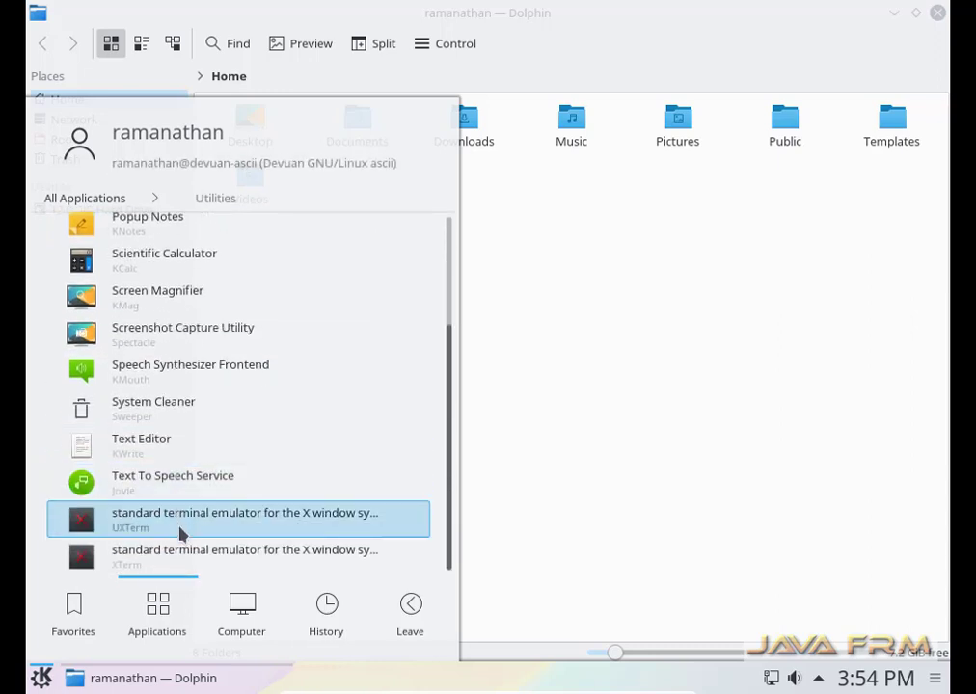
pyautogui.scroll(3, 178, 533)
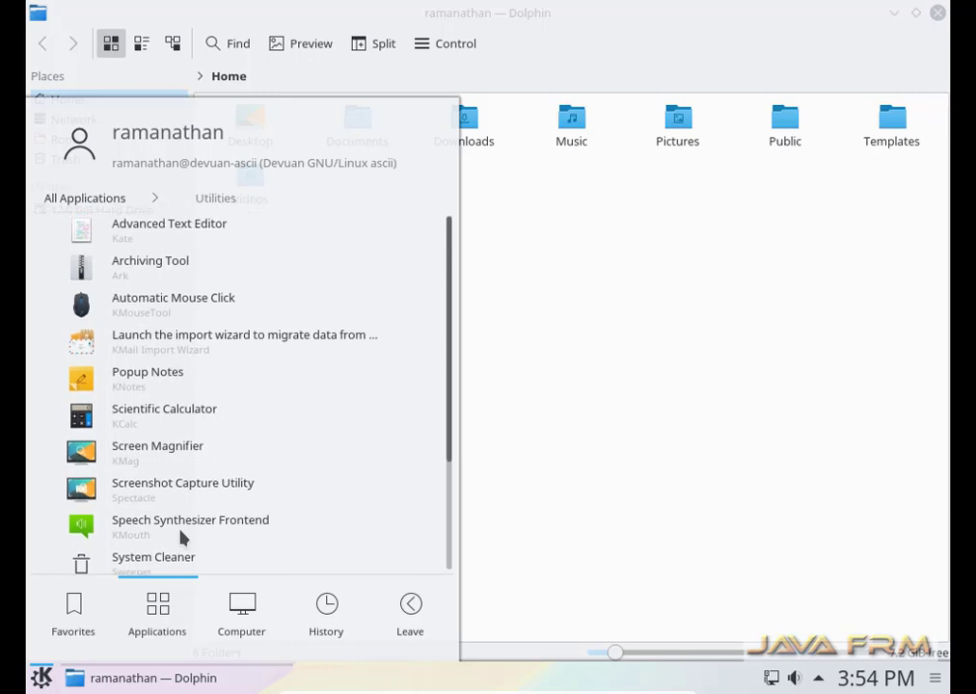
pyautogui.click(85, 200)
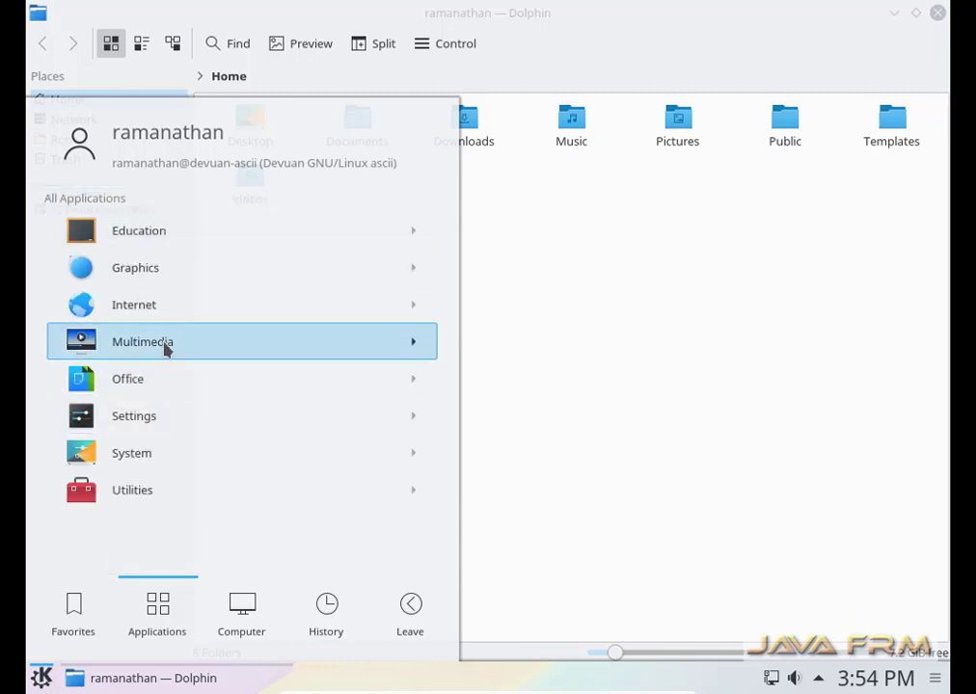
# Launch Video Player (Dragon Player) from Multimedia and quit it via Play > Quit.
pyautogui.click(164, 342)
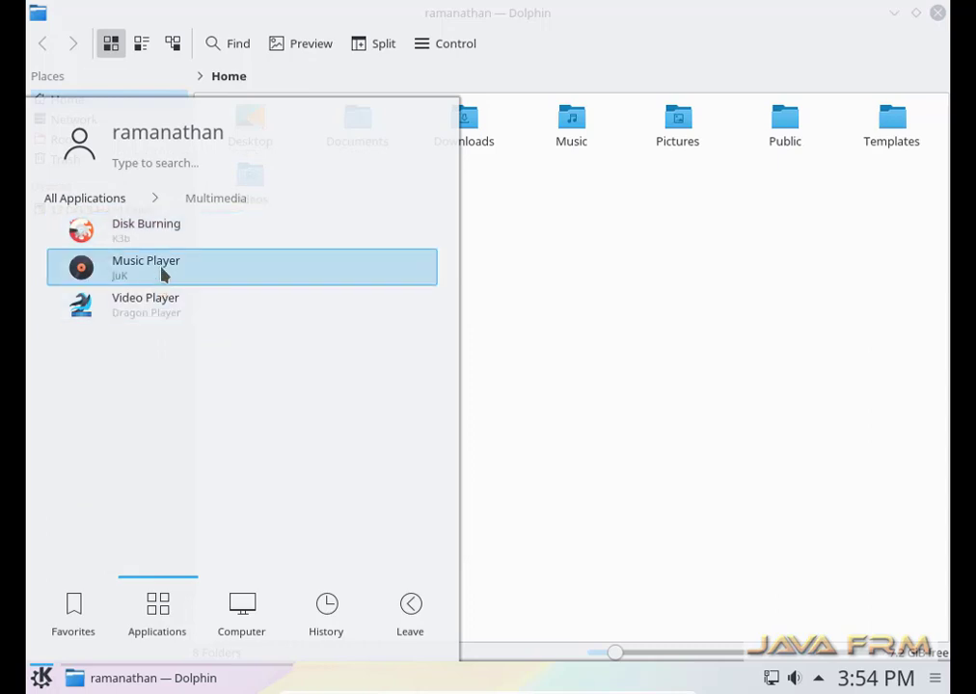
pyautogui.click(161, 307)
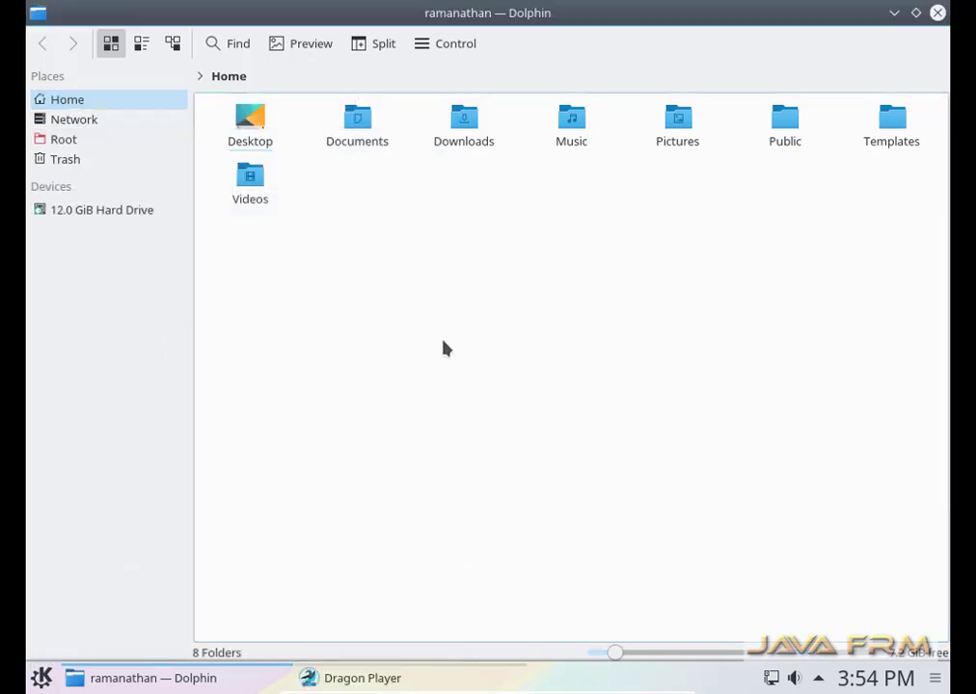
pyautogui.click(77, 44)
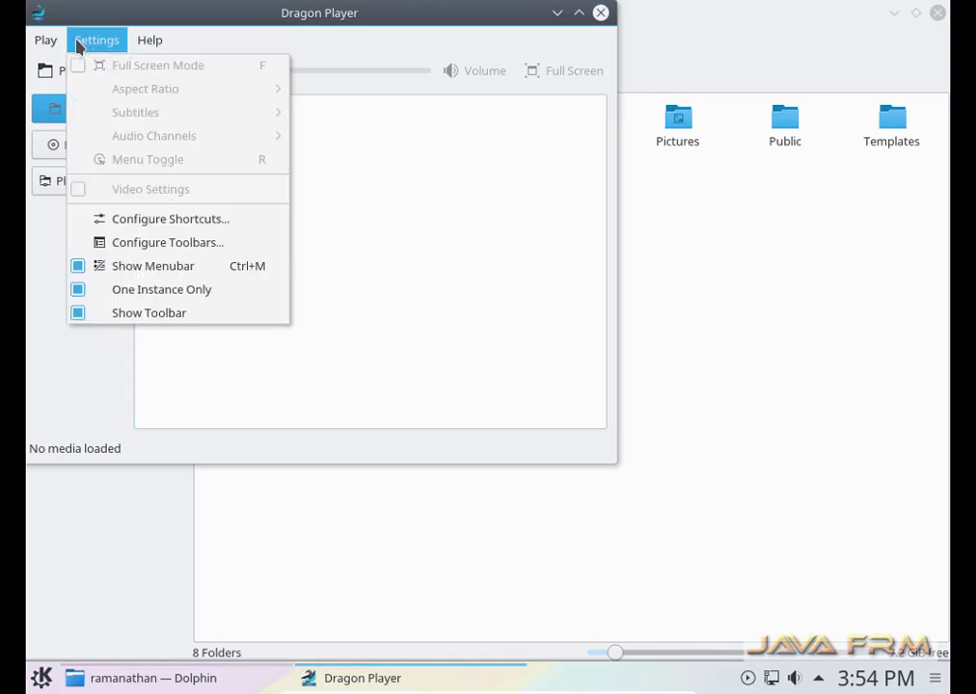
pyautogui.moveTo(36, 43)
pyautogui.click(83, 202)
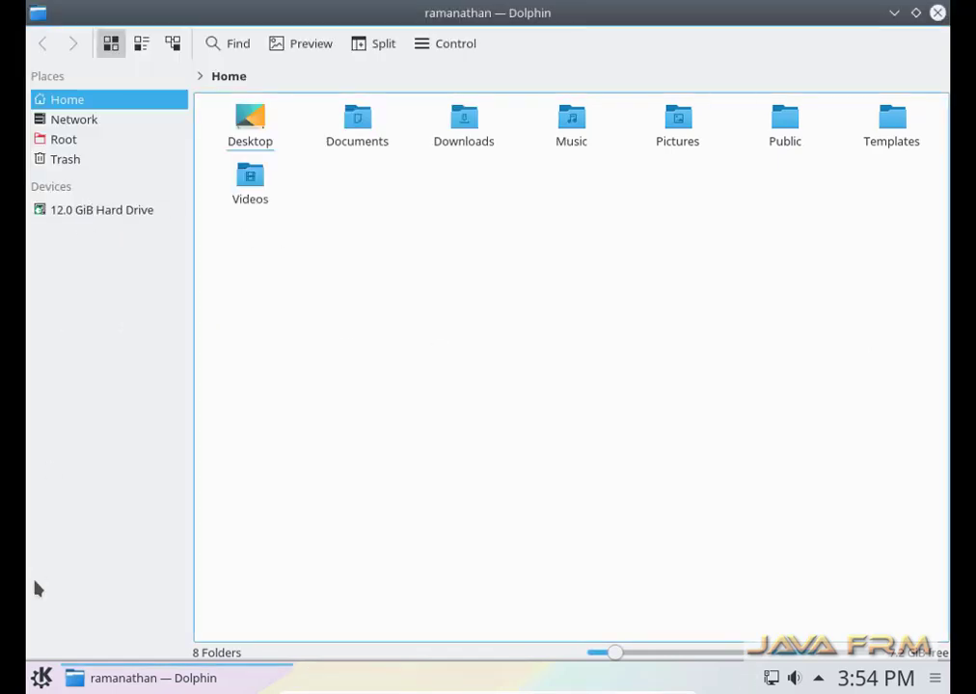
pyautogui.press('super')
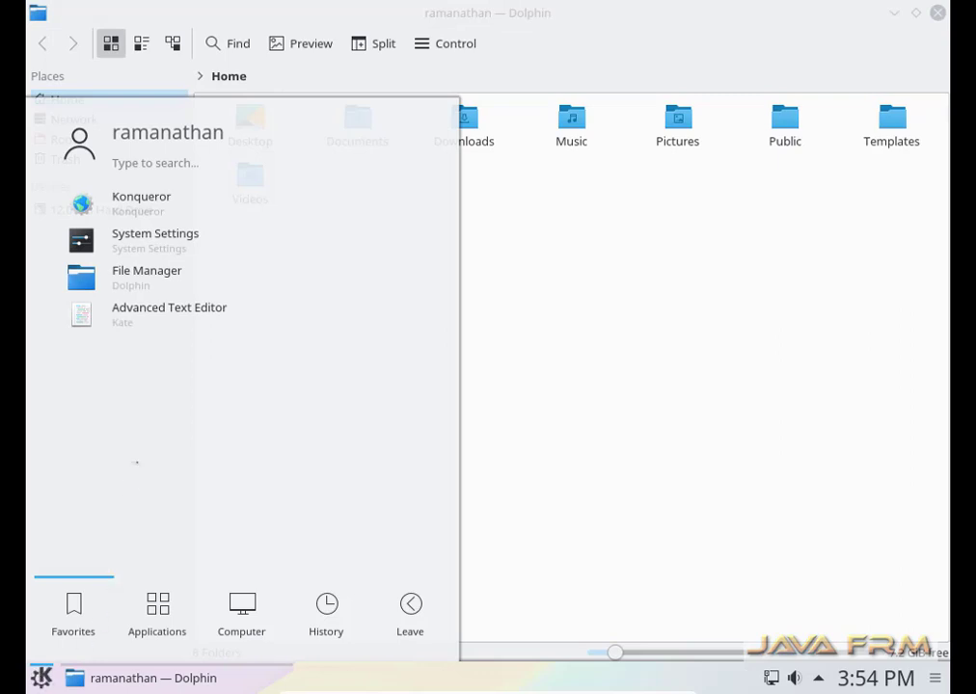
# Open a second Dolphin window via File Manager, then close Dolphin <2> and the original window.
pyautogui.click(143, 295)
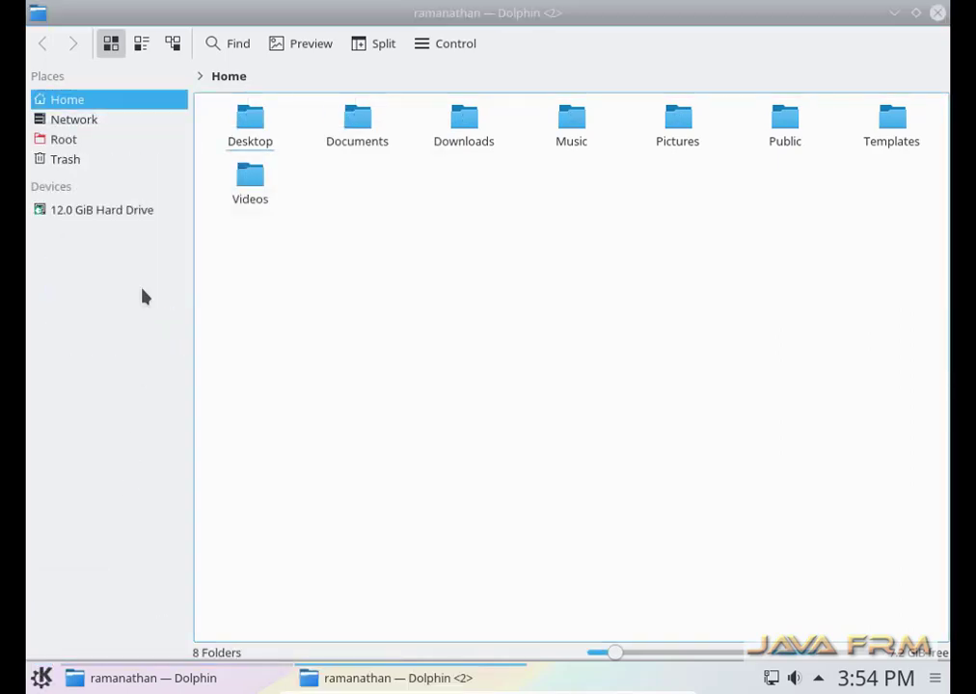
pyautogui.click(938, 13)
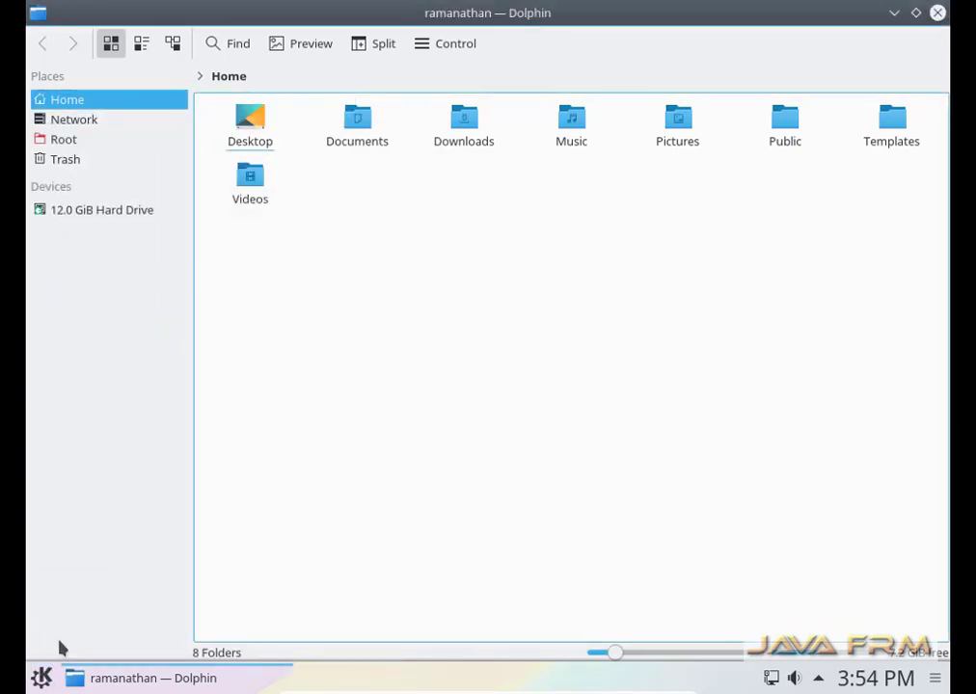
pyautogui.moveTo(120, 684)
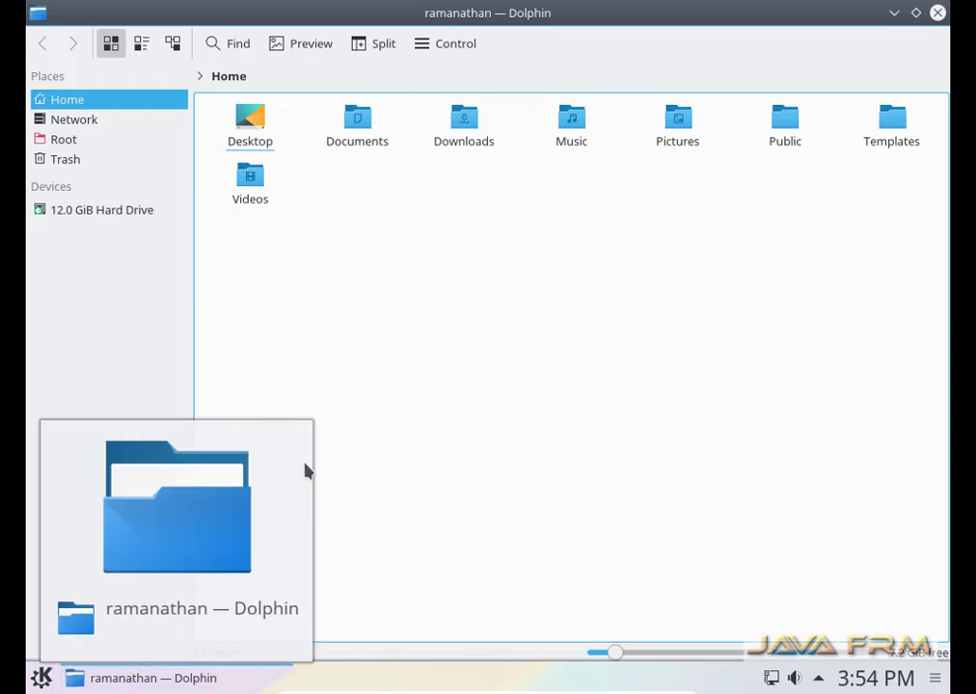
pyautogui.click(245, 440)
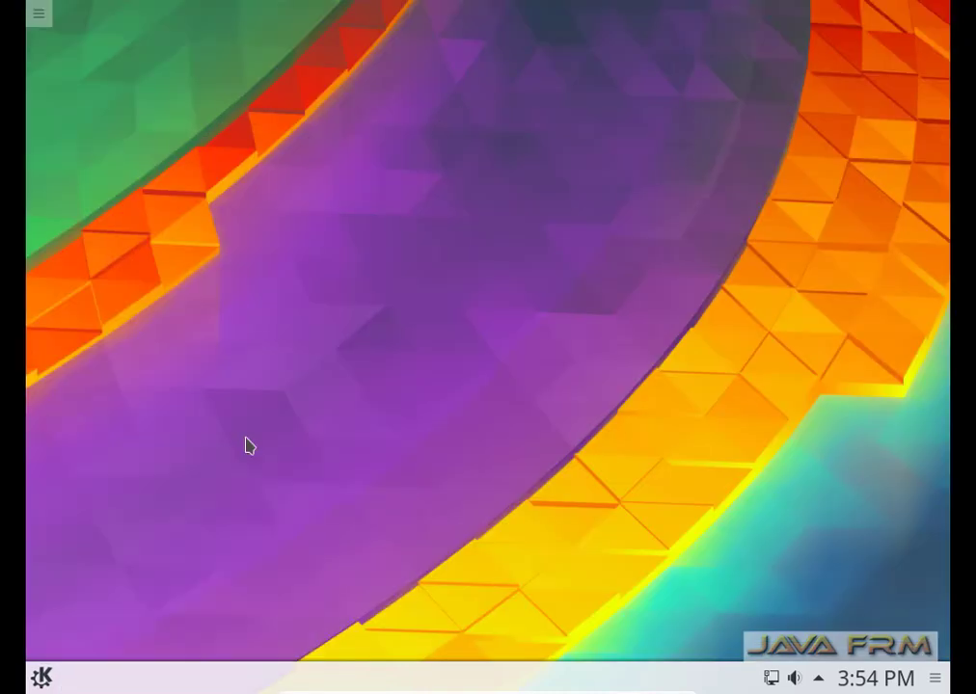
# Launch Kate (Advanced Text Editor) from the K menu and maximize its Untitled document window.
pyautogui.click(41, 676)
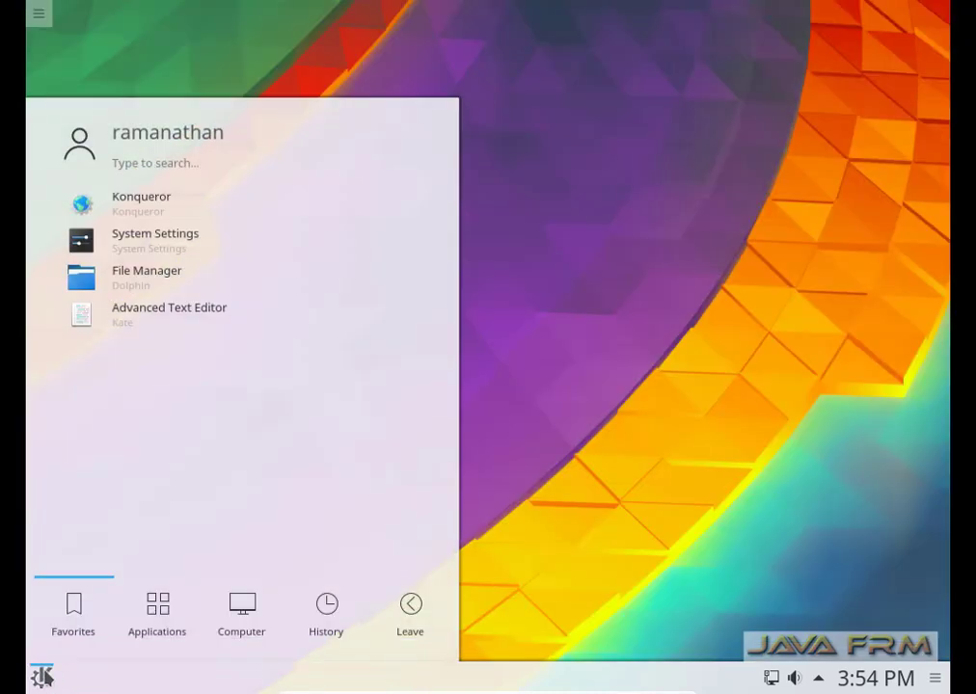
pyautogui.click(182, 310)
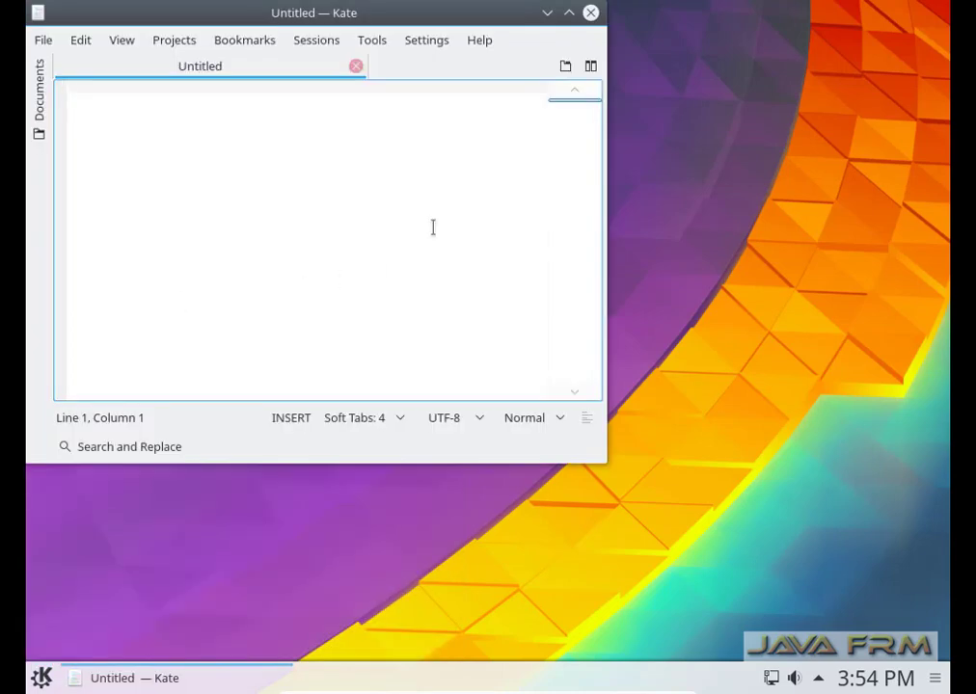
pyautogui.click(568, 13)
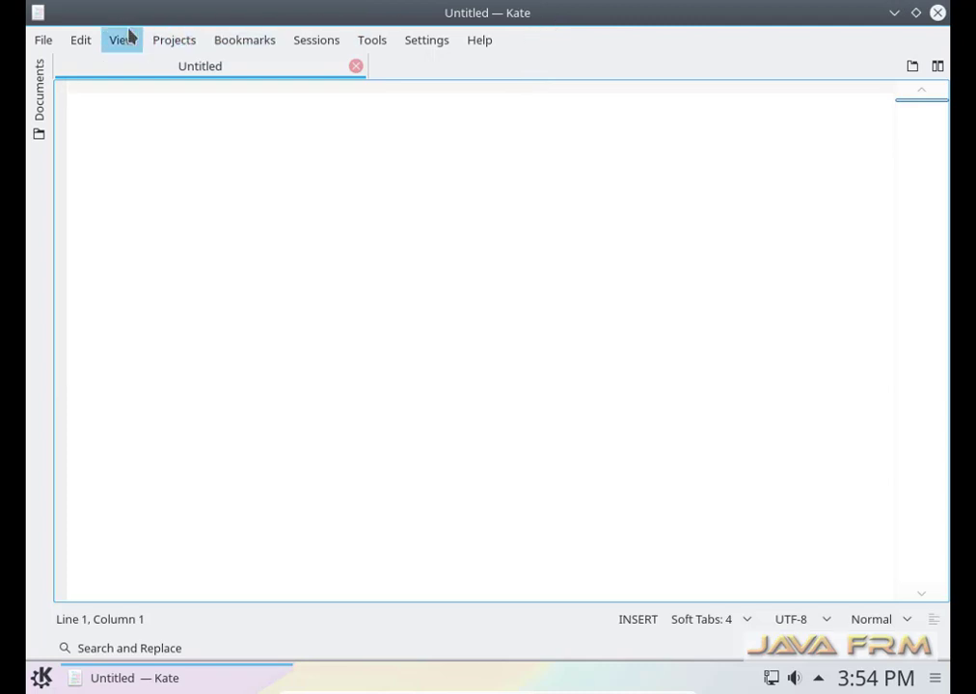
# Look through Kate's menu bar menus, then quit Kate with File > Quit.
pyautogui.click(44, 48)
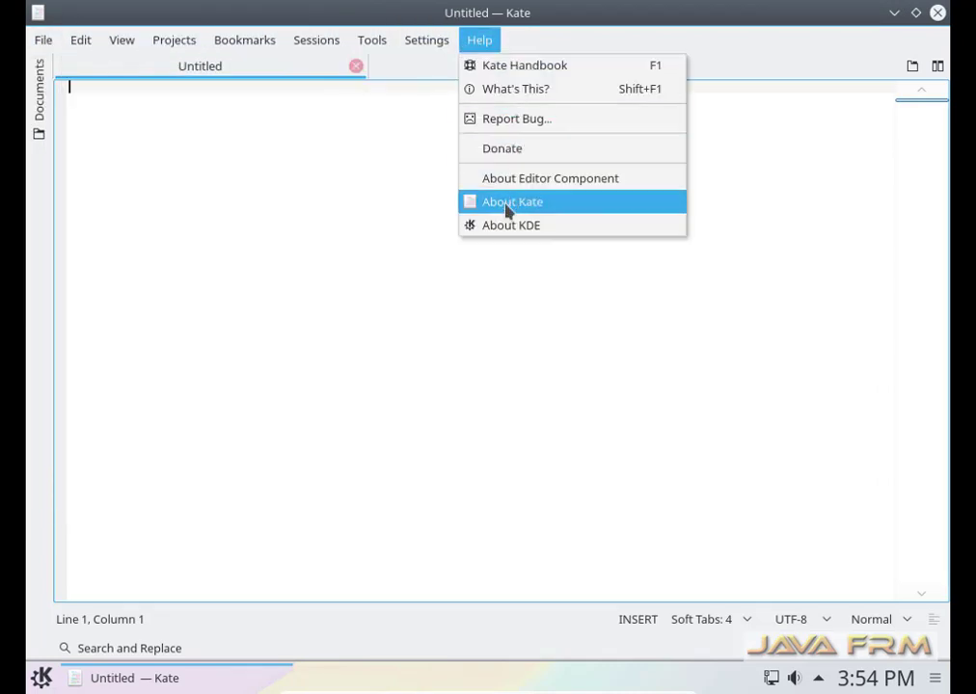
pyautogui.moveTo(29, 44)
pyautogui.click(64, 526)
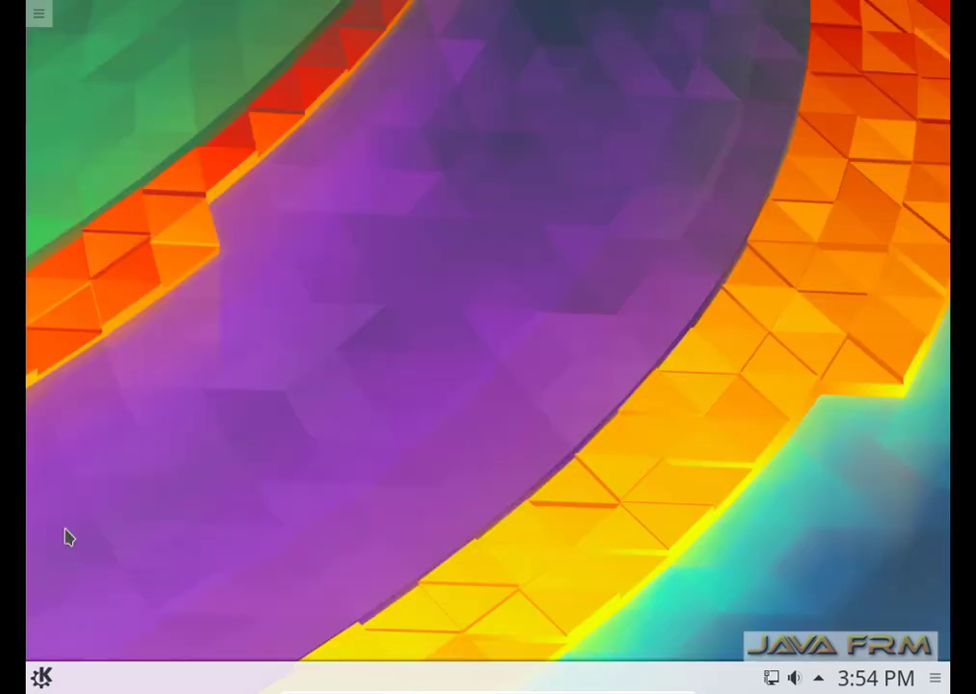
pyautogui.click(37, 678)
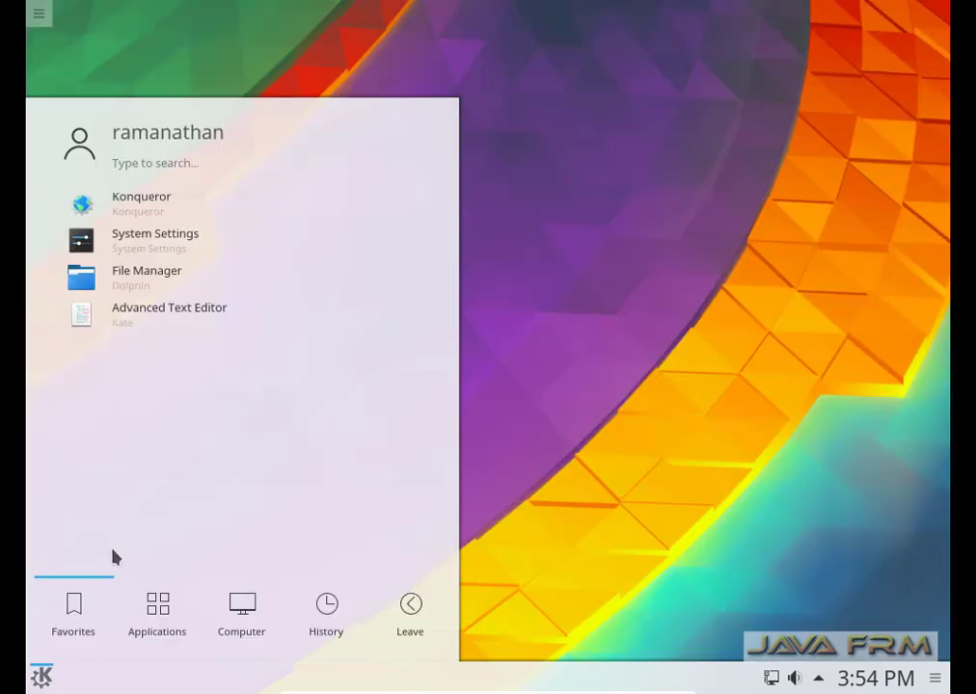
pyautogui.click(149, 210)
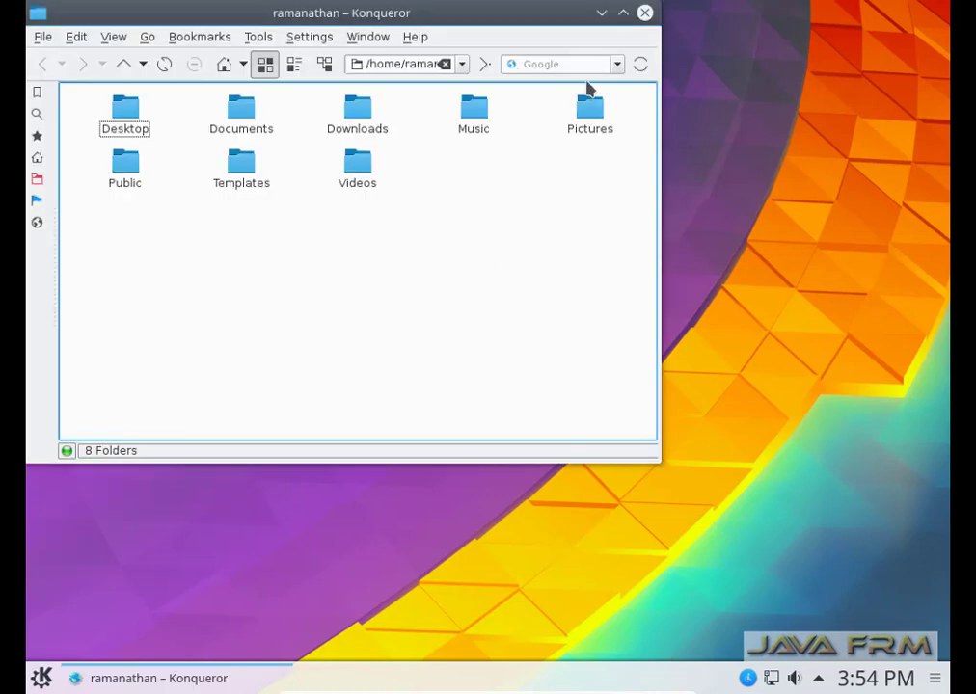
pyautogui.click(624, 13)
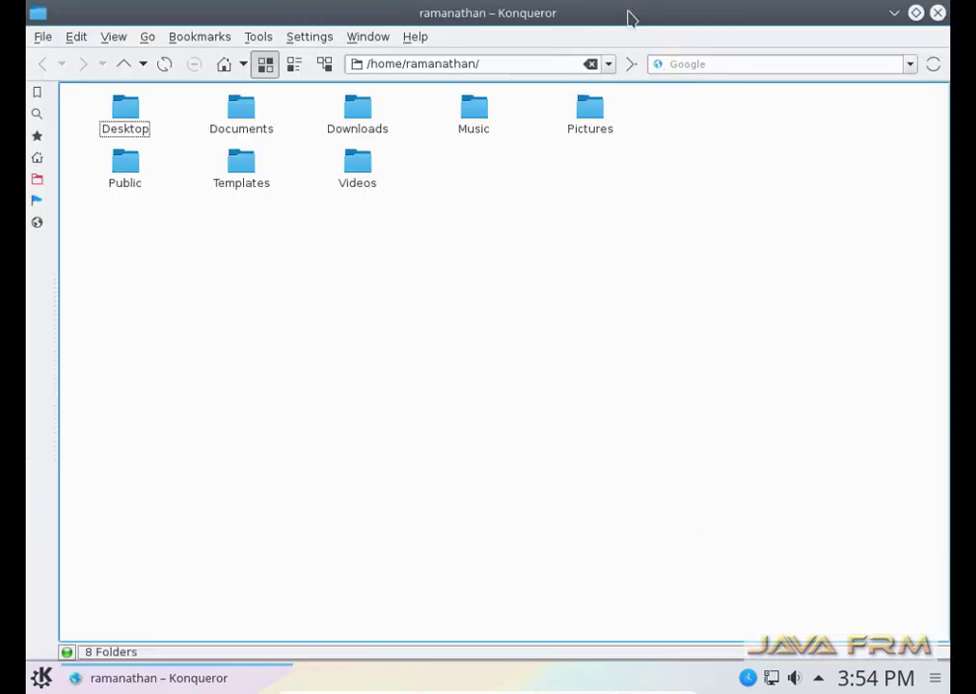
pyautogui.click(36, 38)
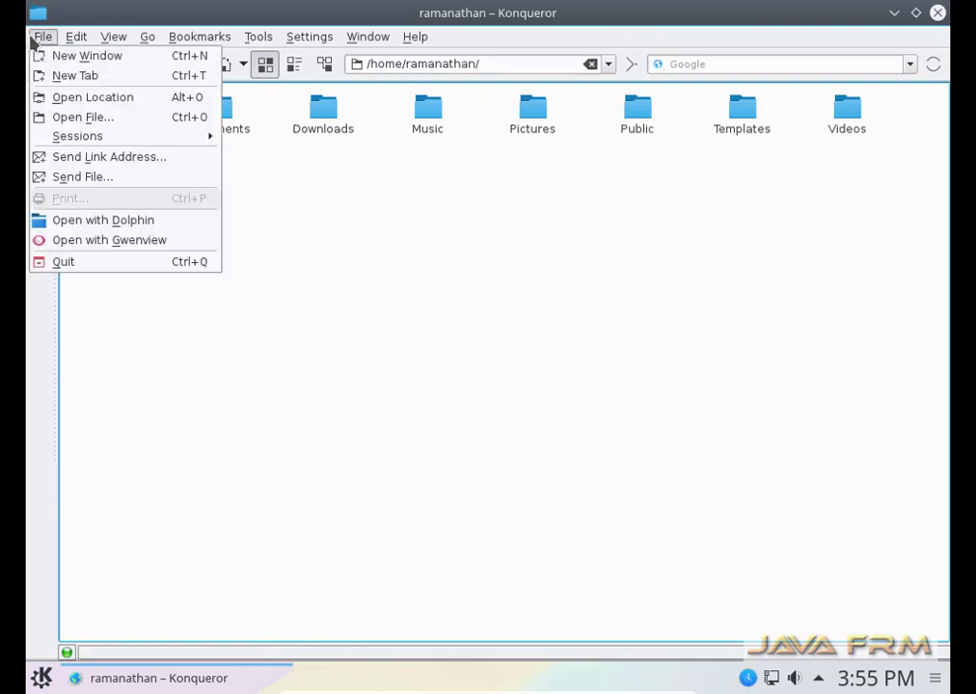
pyautogui.moveTo(363, 37)
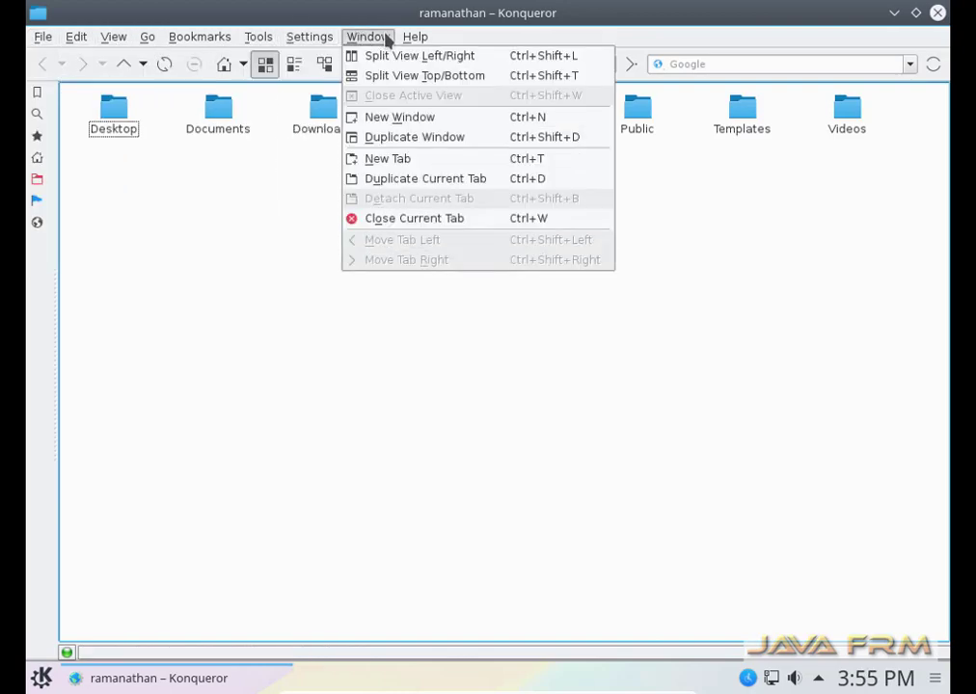
pyautogui.moveTo(424, 39)
pyautogui.moveTo(262, 43)
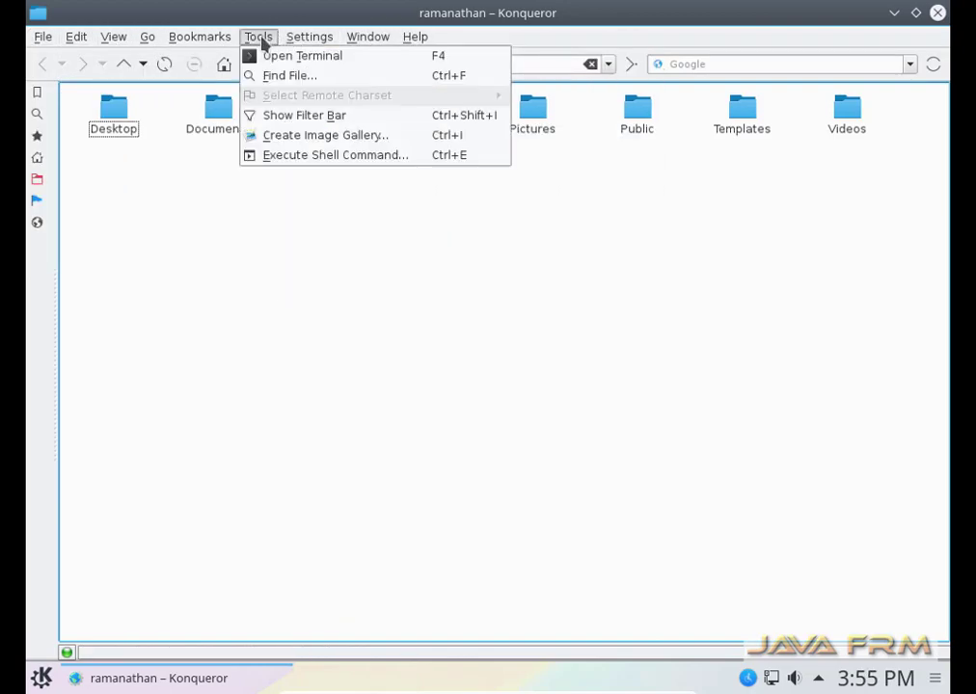
pyautogui.moveTo(200, 41)
pyautogui.moveTo(136, 41)
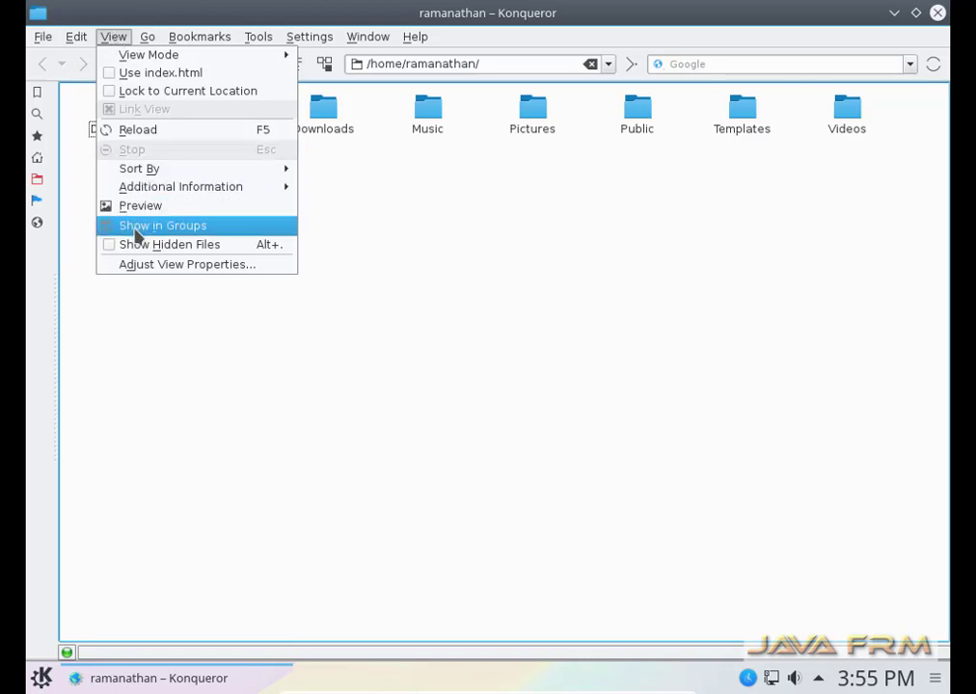
pyautogui.click(139, 244)
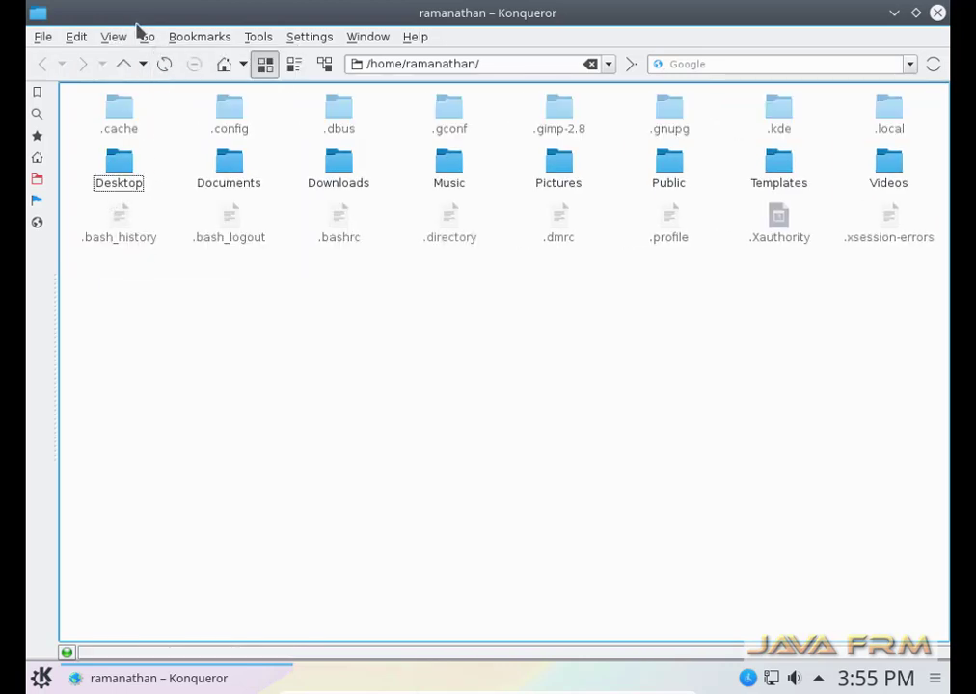
pyautogui.click(113, 37)
pyautogui.click(176, 248)
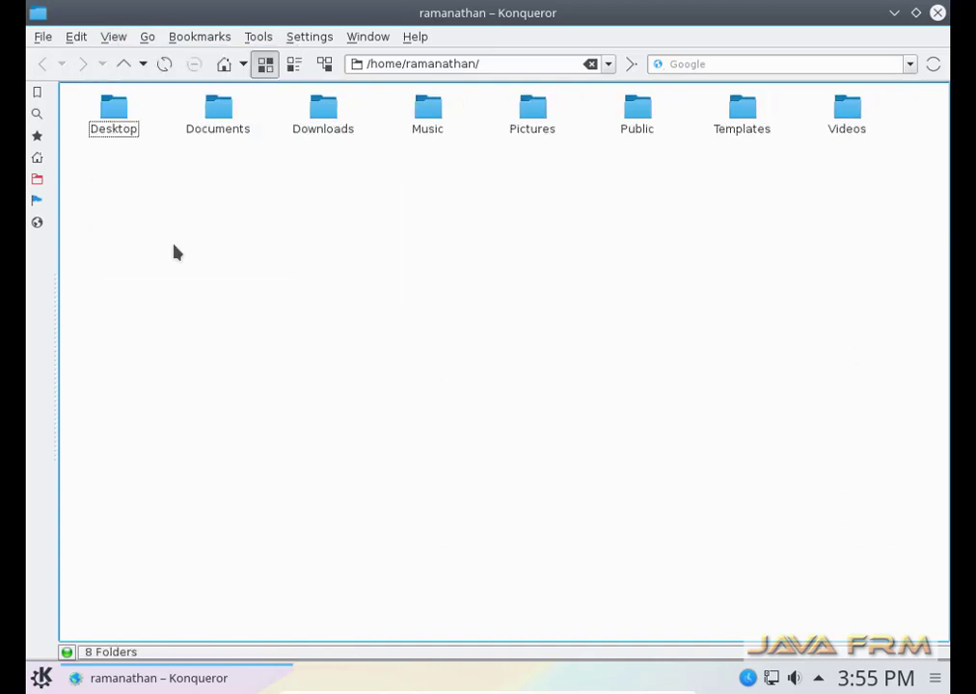
pyautogui.click(937, 13)
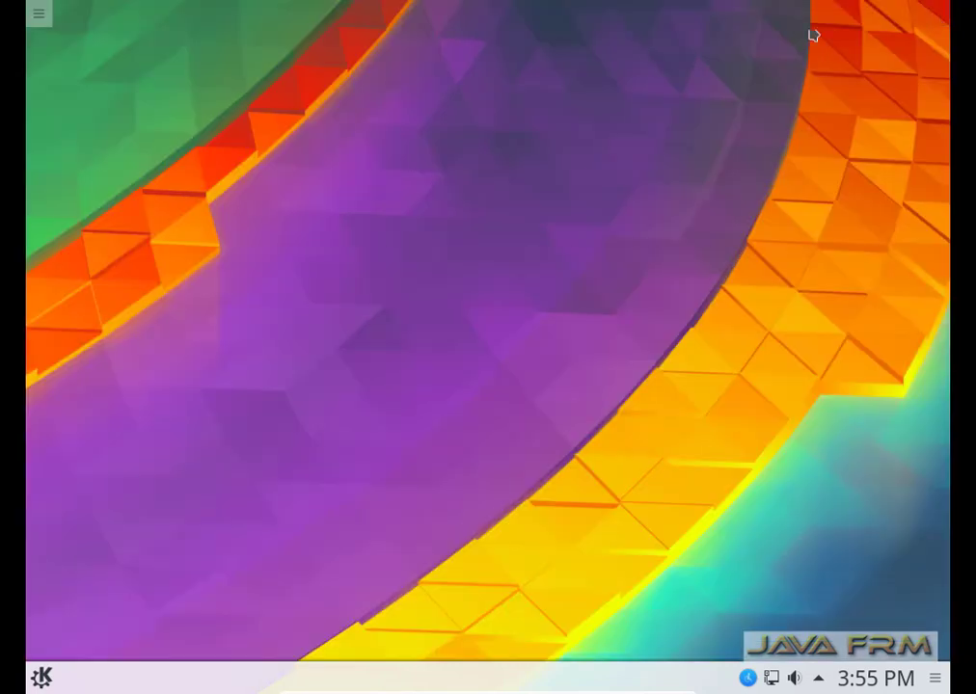
pyautogui.click(40, 677)
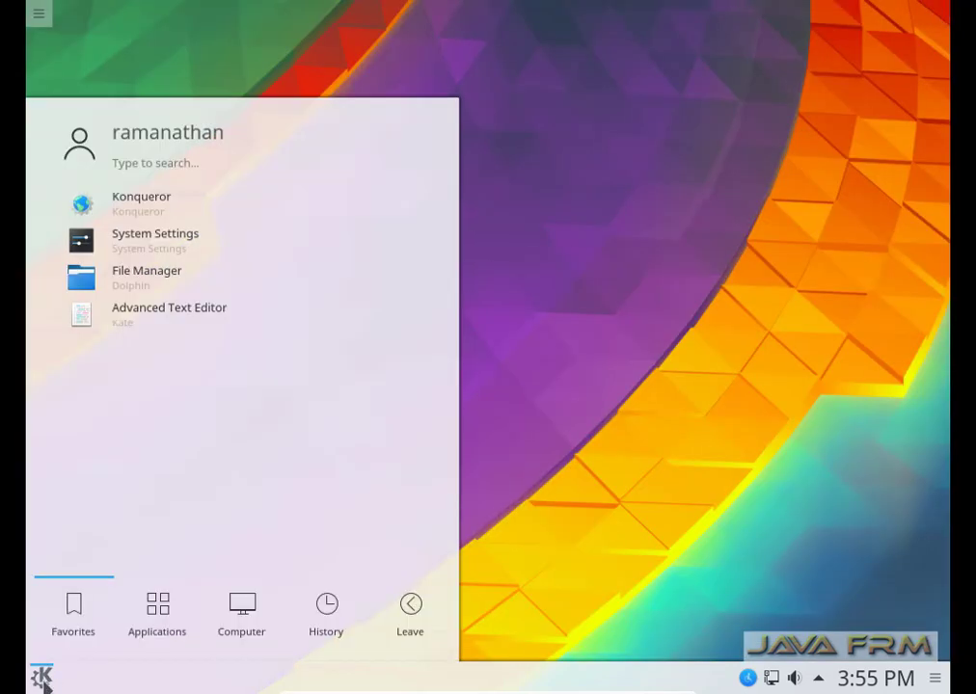
pyautogui.click(152, 617)
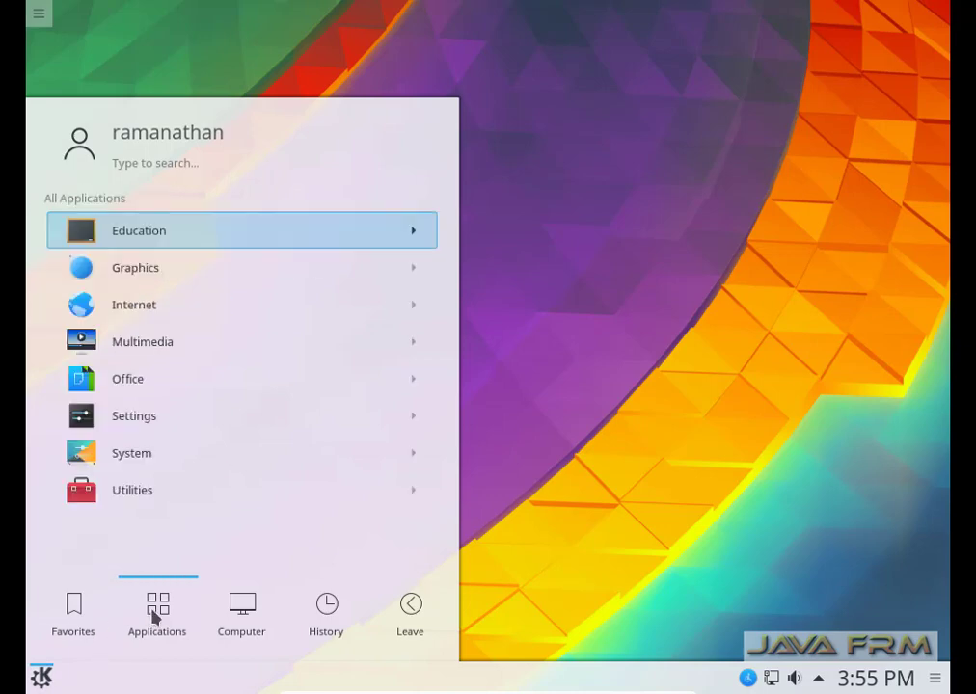
pyautogui.click(135, 320)
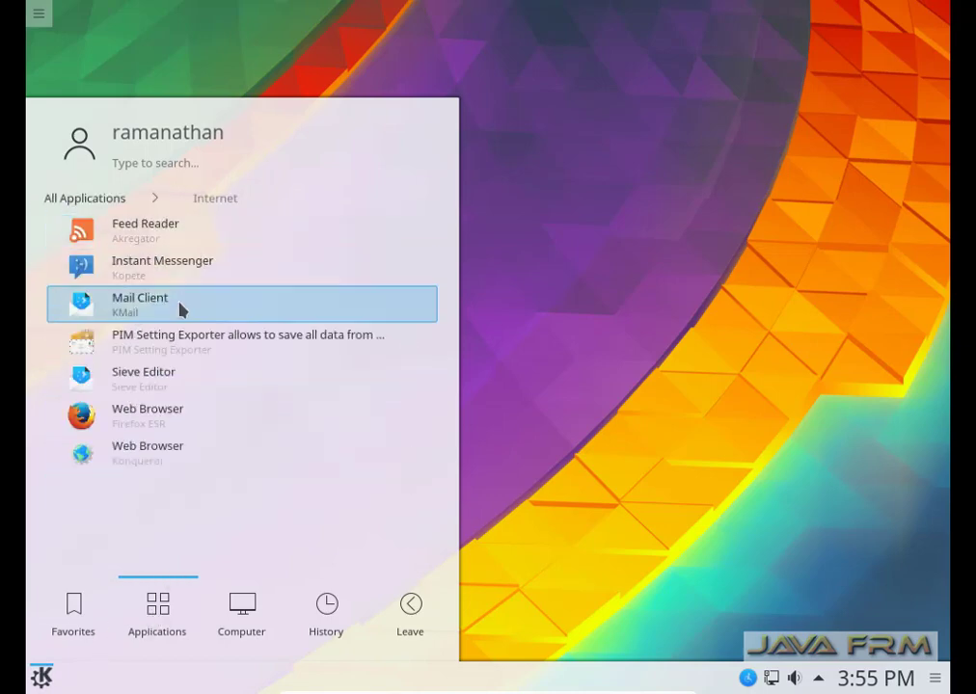
pyautogui.click(171, 417)
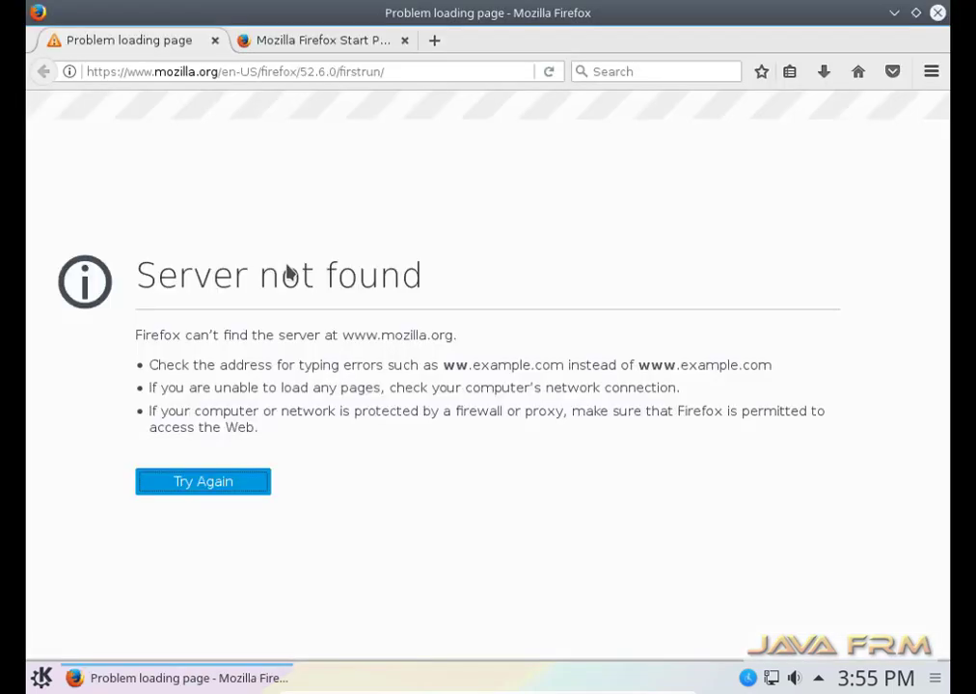
pyautogui.click(342, 41)
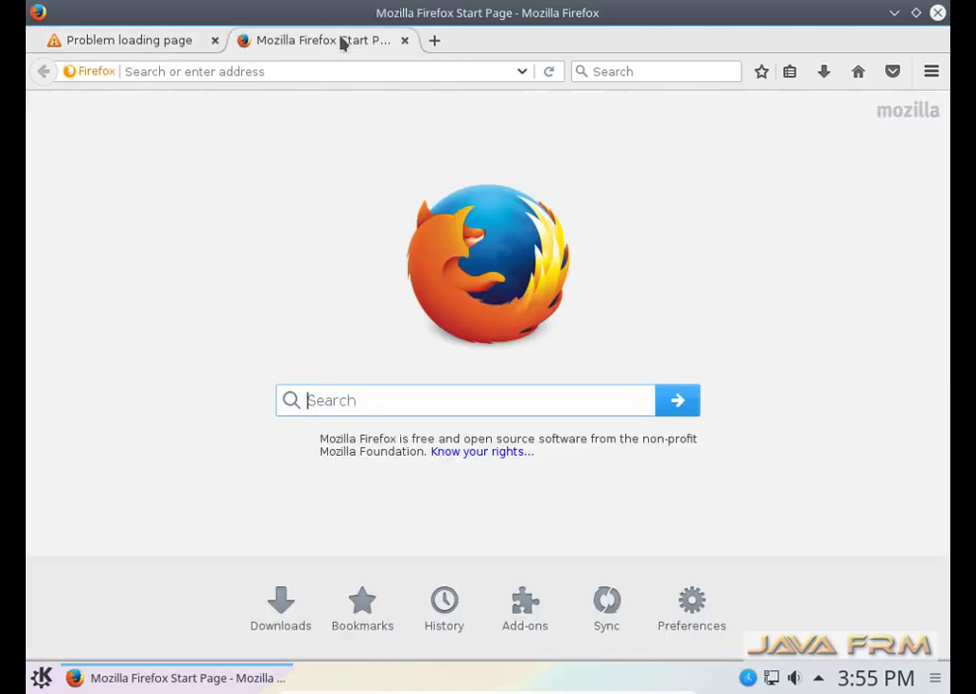
pyautogui.click(405, 40)
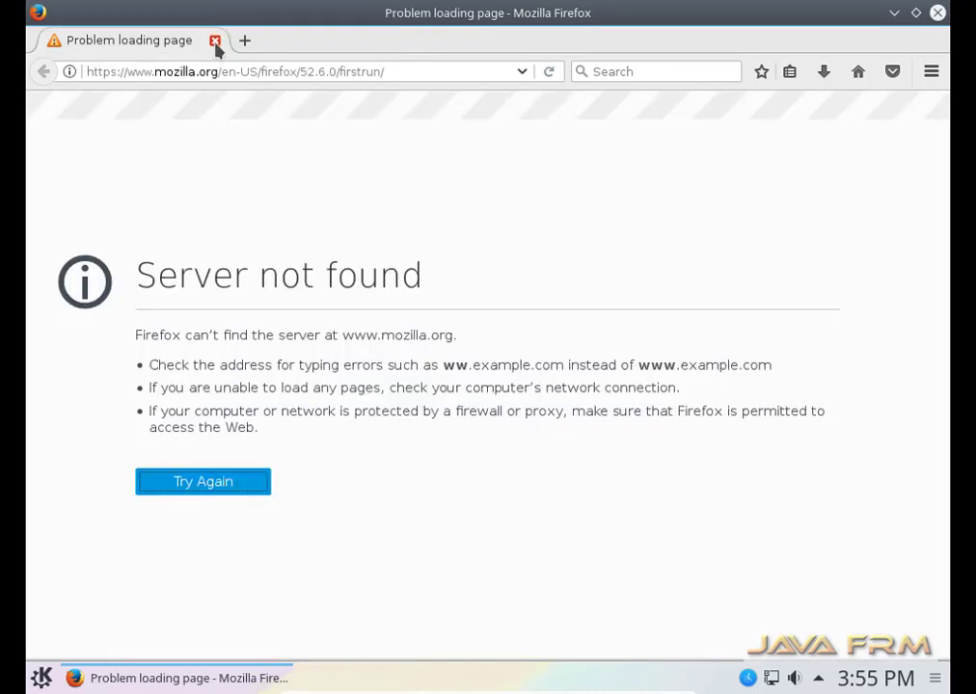
pyautogui.rightClick(301, 43)
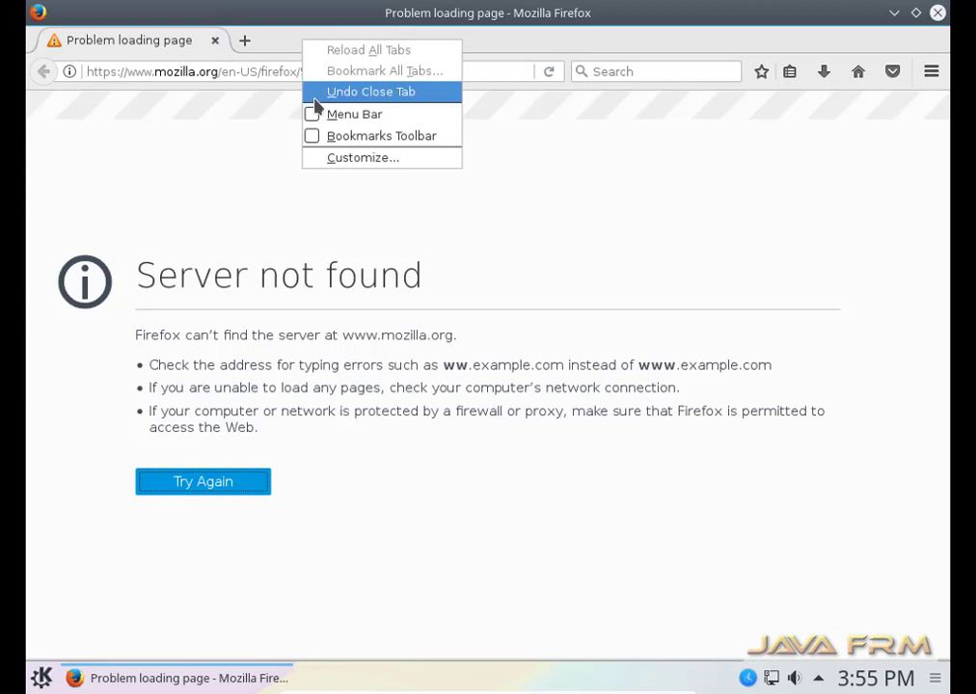
pyautogui.click(318, 114)
pyautogui.click(359, 38)
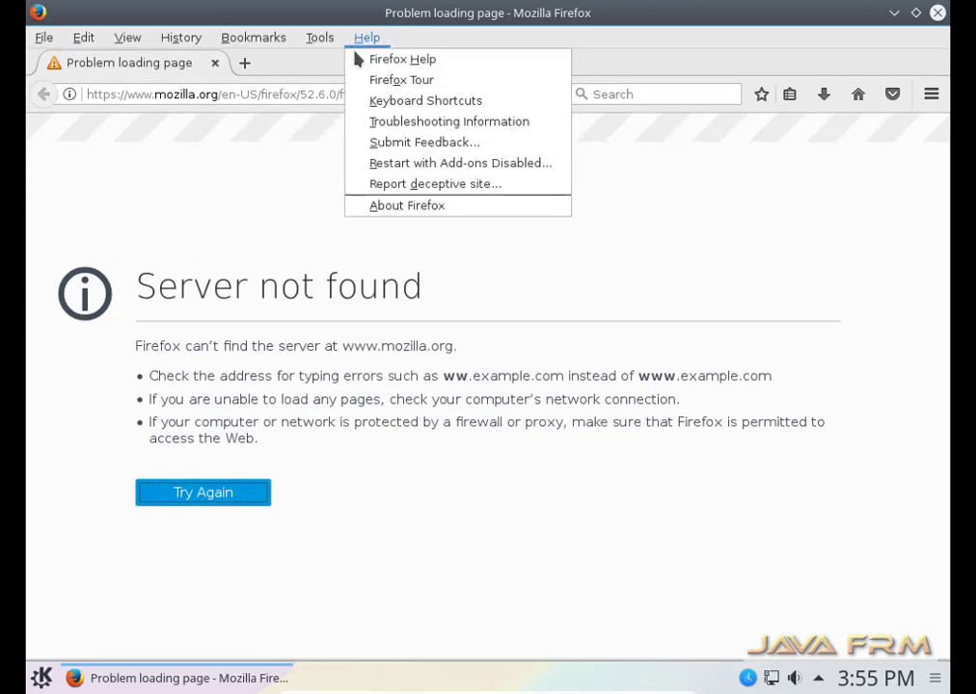
pyautogui.click(398, 207)
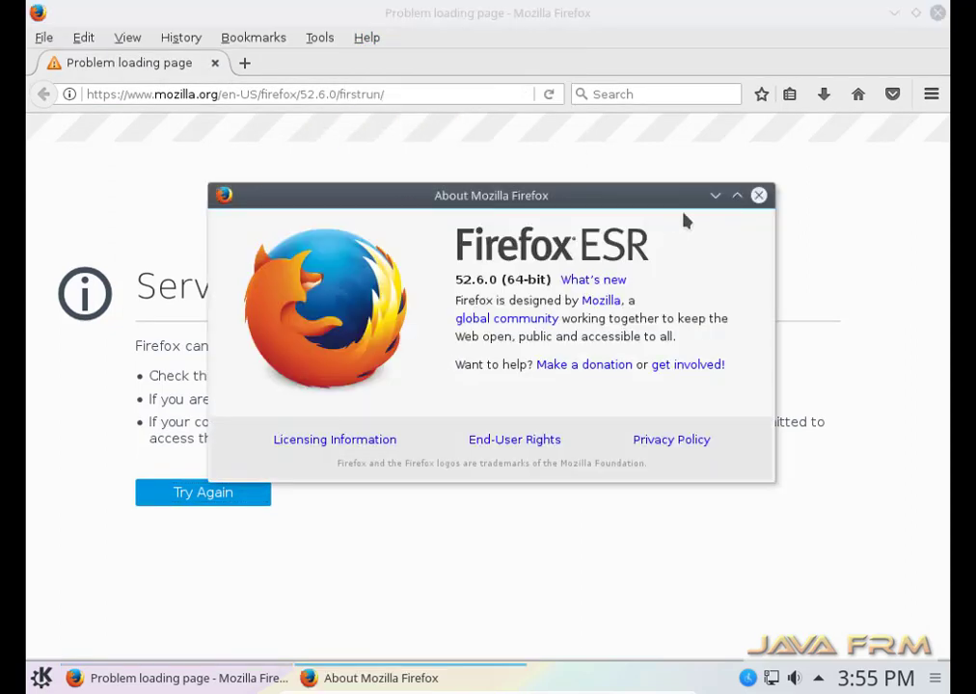
pyautogui.click(759, 195)
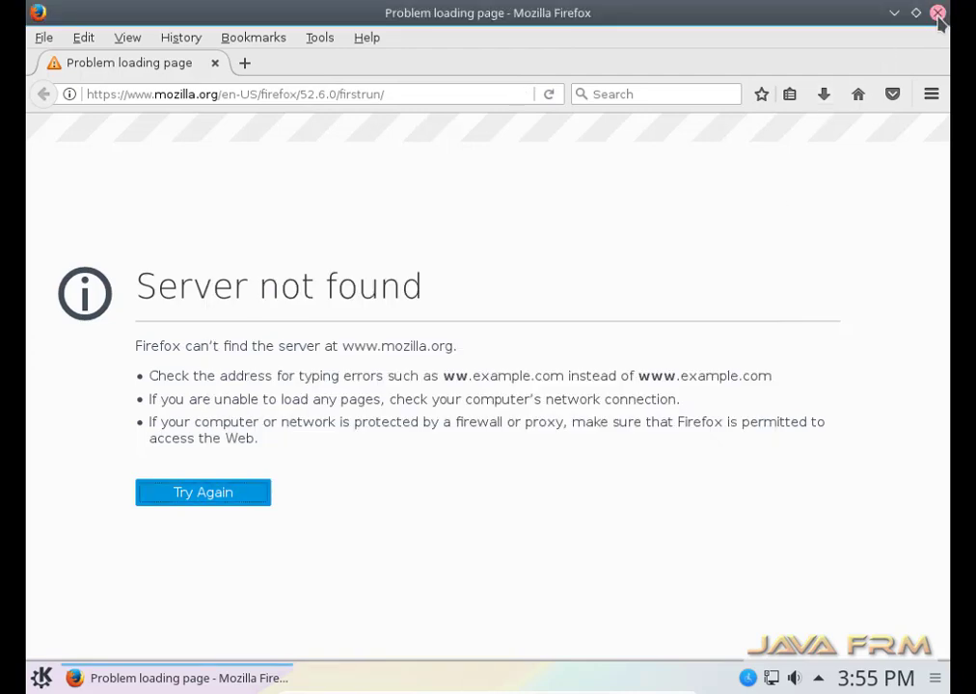
pyautogui.click(937, 13)
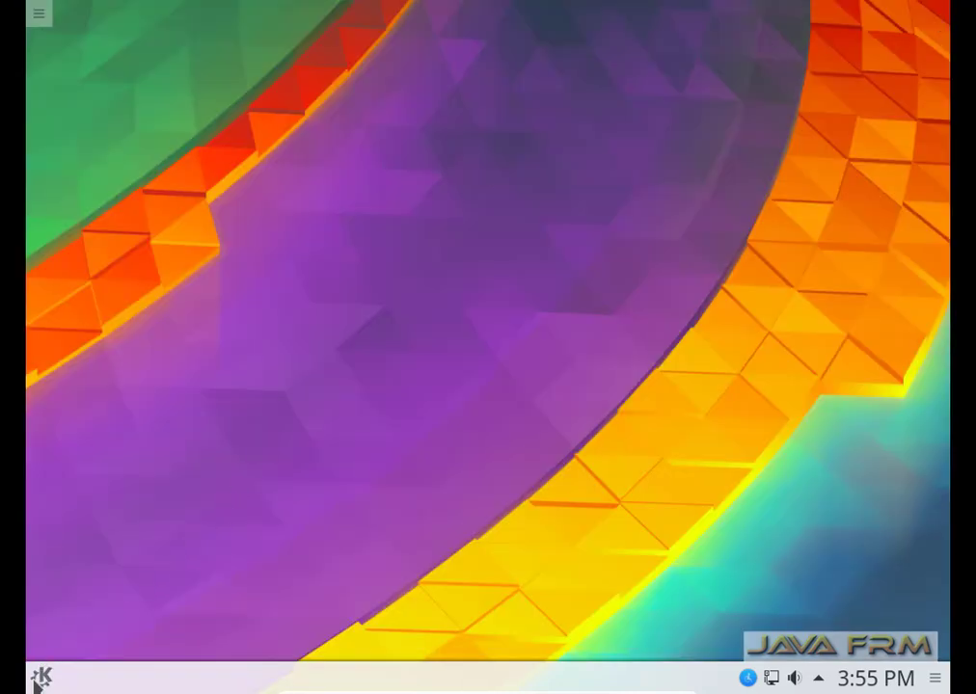
pyautogui.click(39, 678)
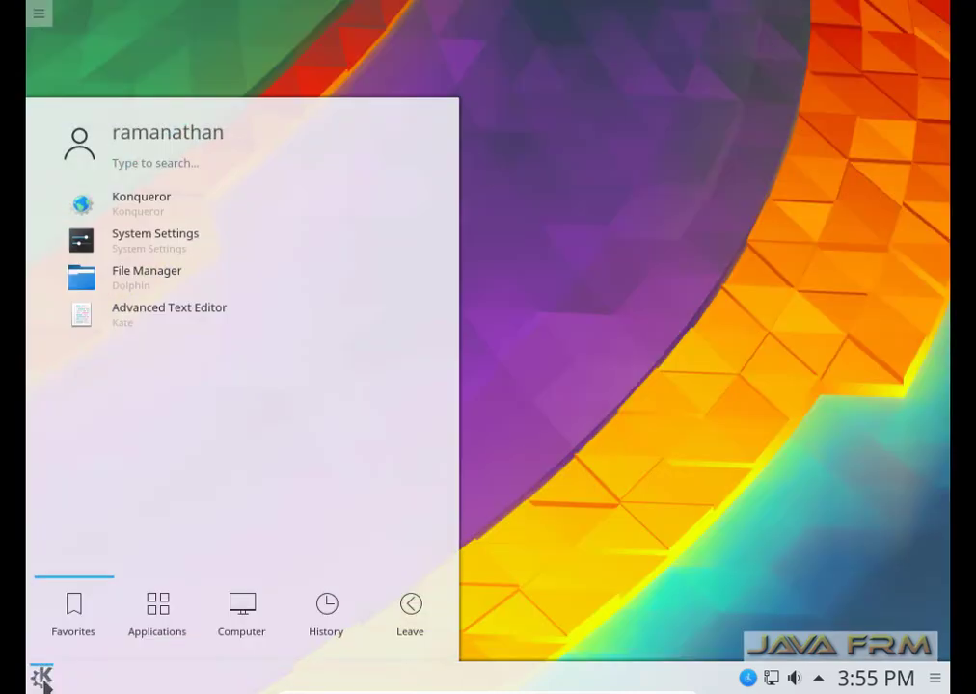
pyautogui.write('syste')
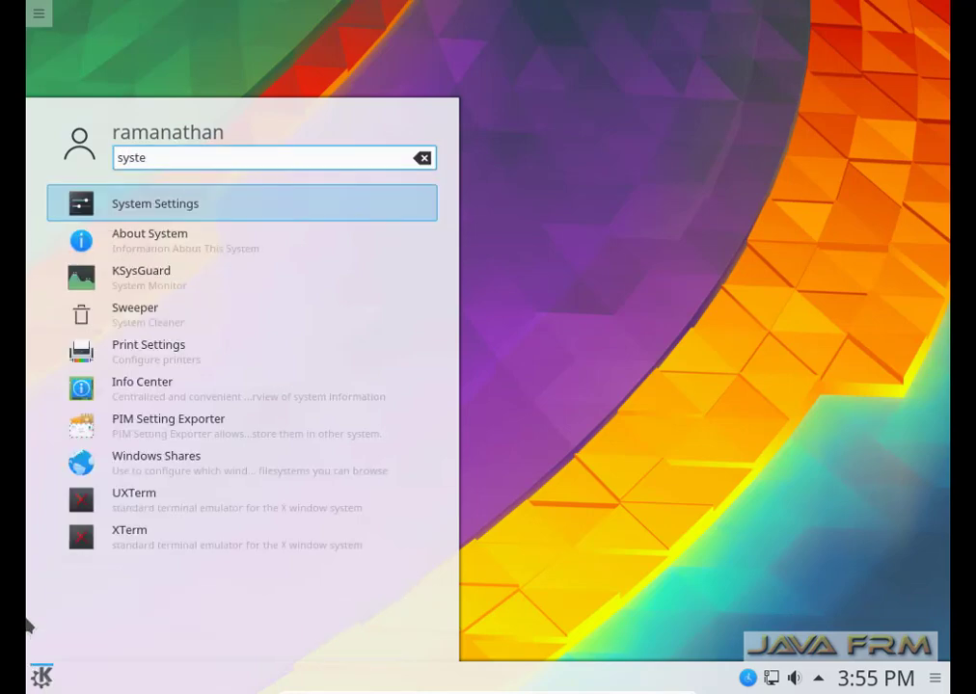
pyautogui.click(172, 243)
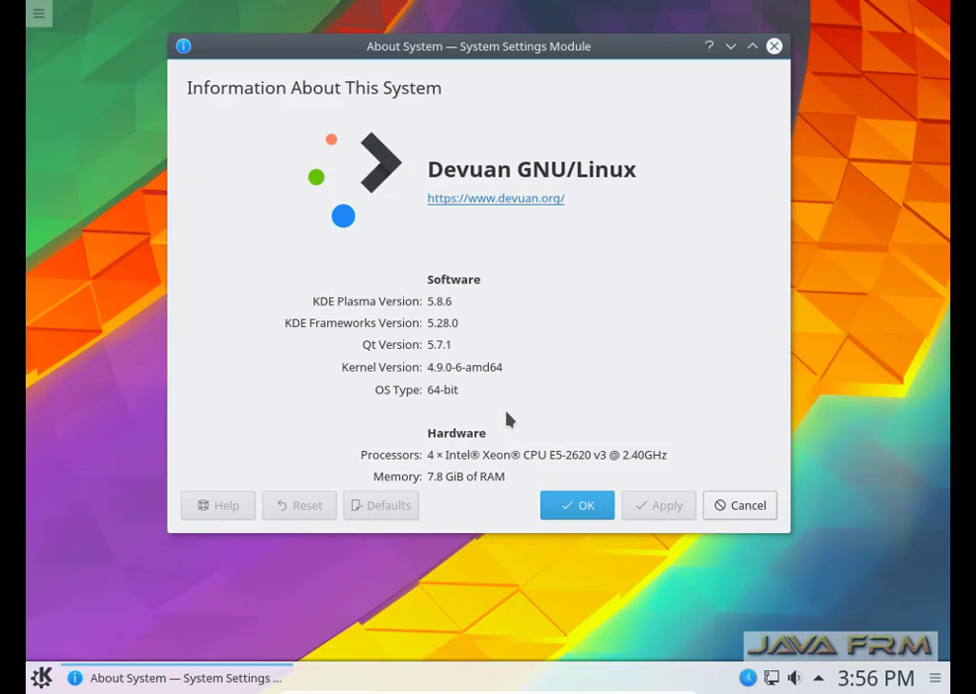
pyautogui.click(775, 49)
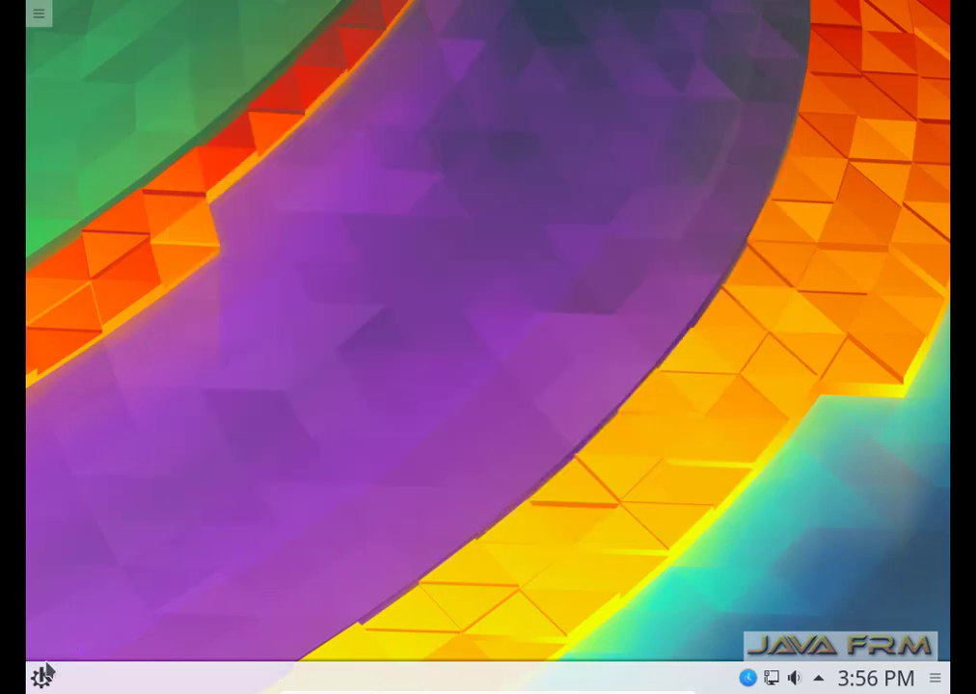
pyautogui.click(41, 678)
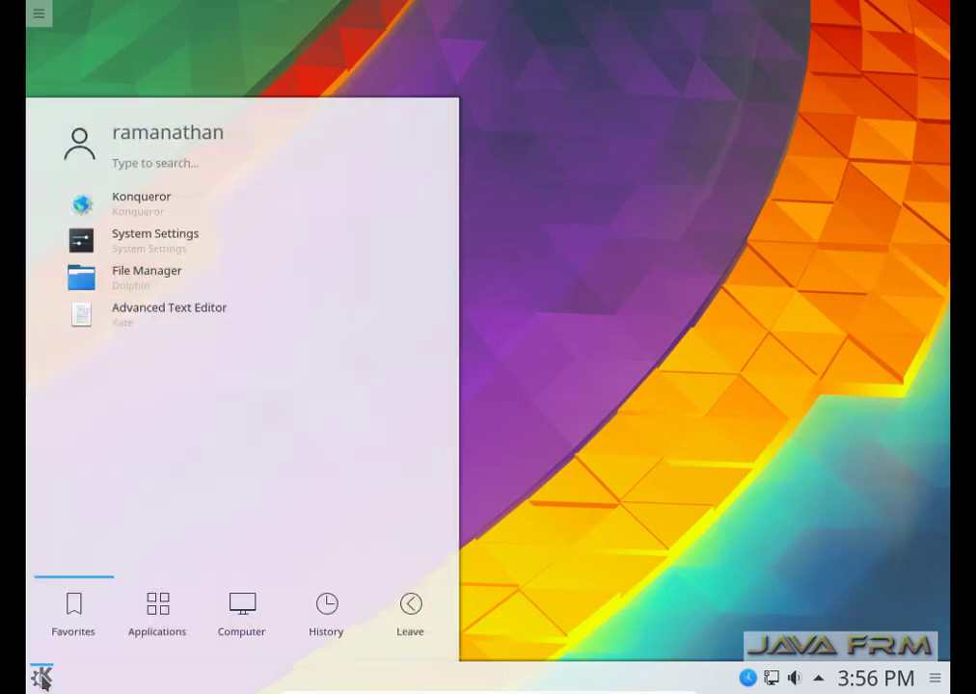
pyautogui.write('sys')
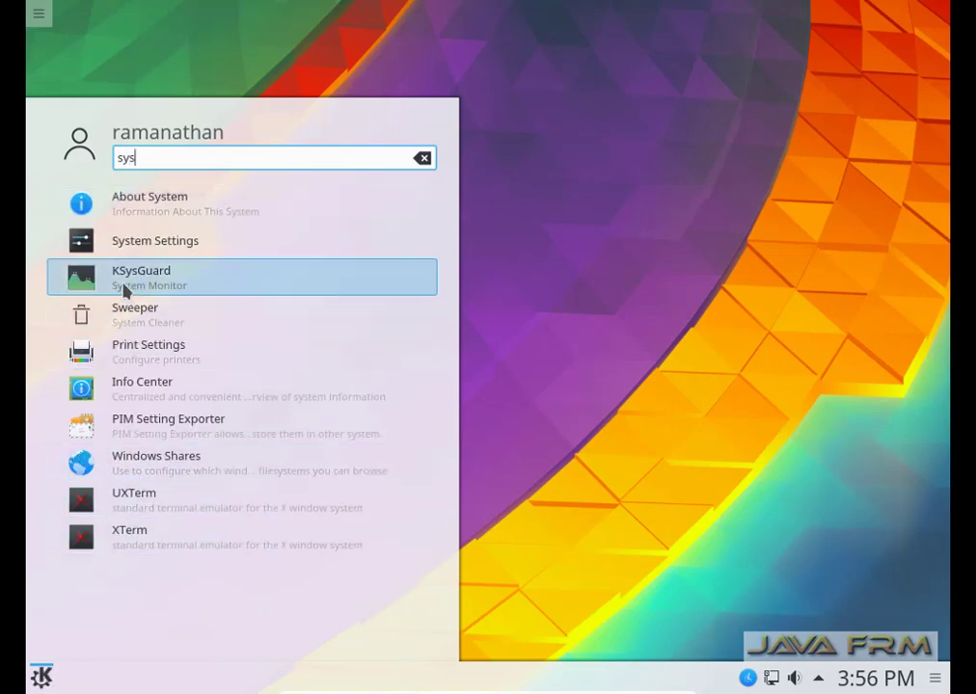
pyautogui.click(123, 289)
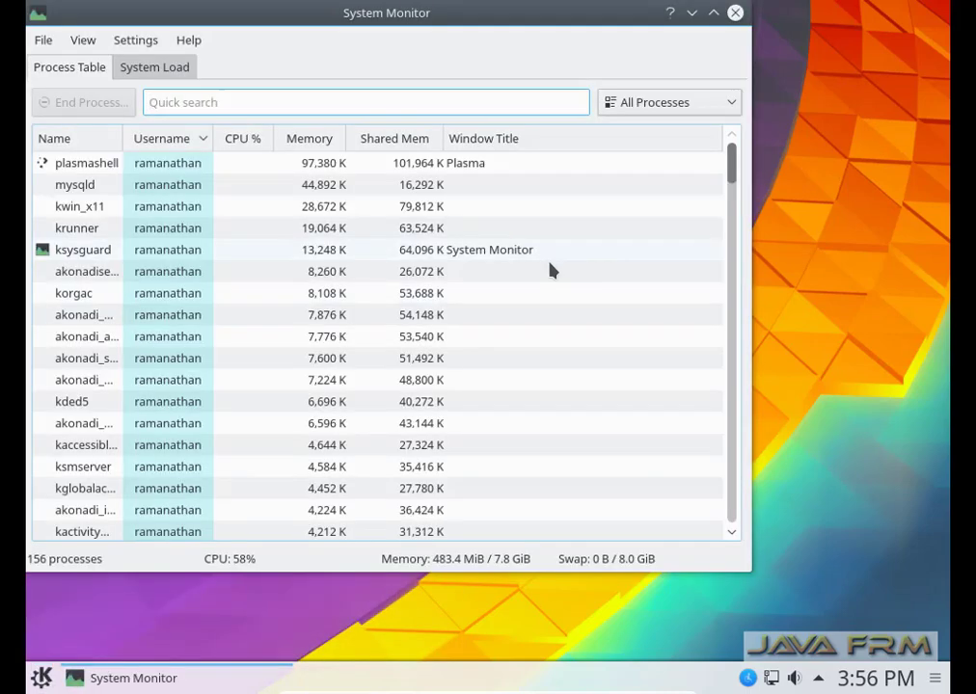
pyautogui.click(713, 12)
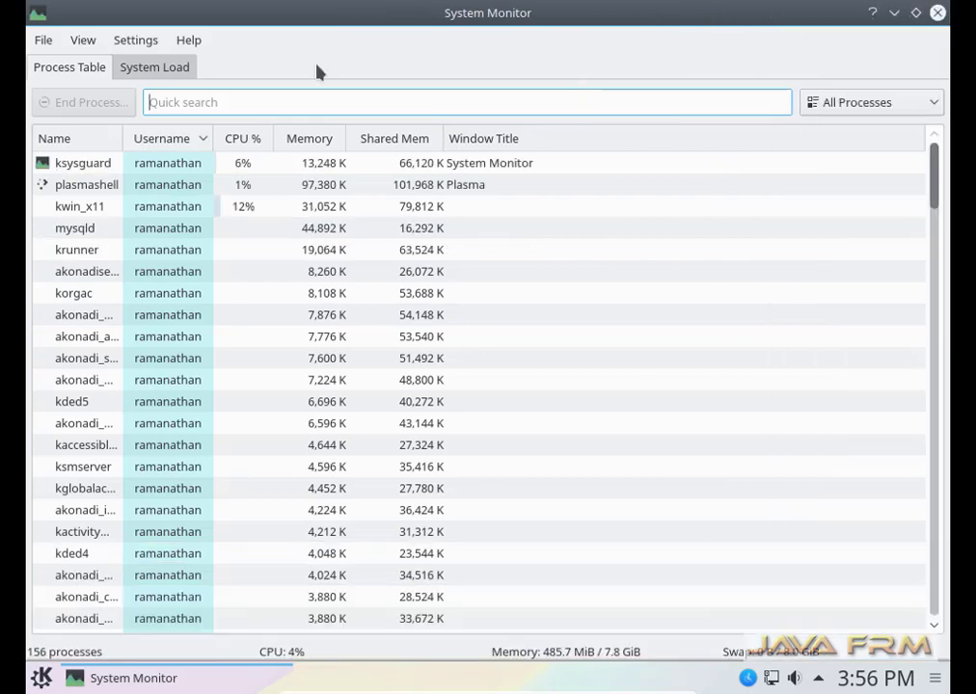
pyautogui.click(150, 69)
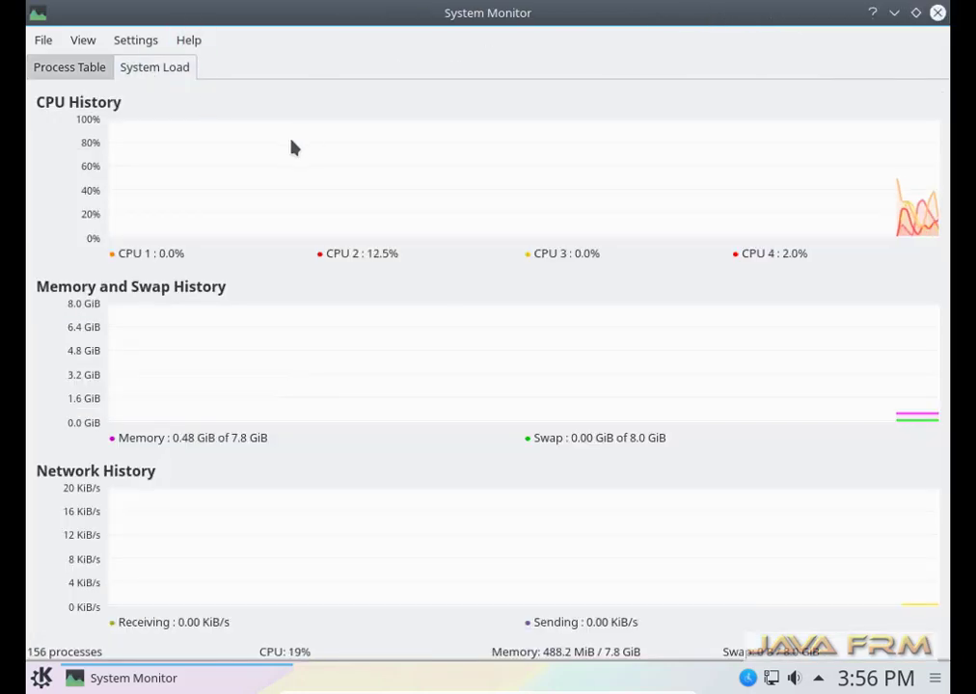
pyautogui.click(67, 70)
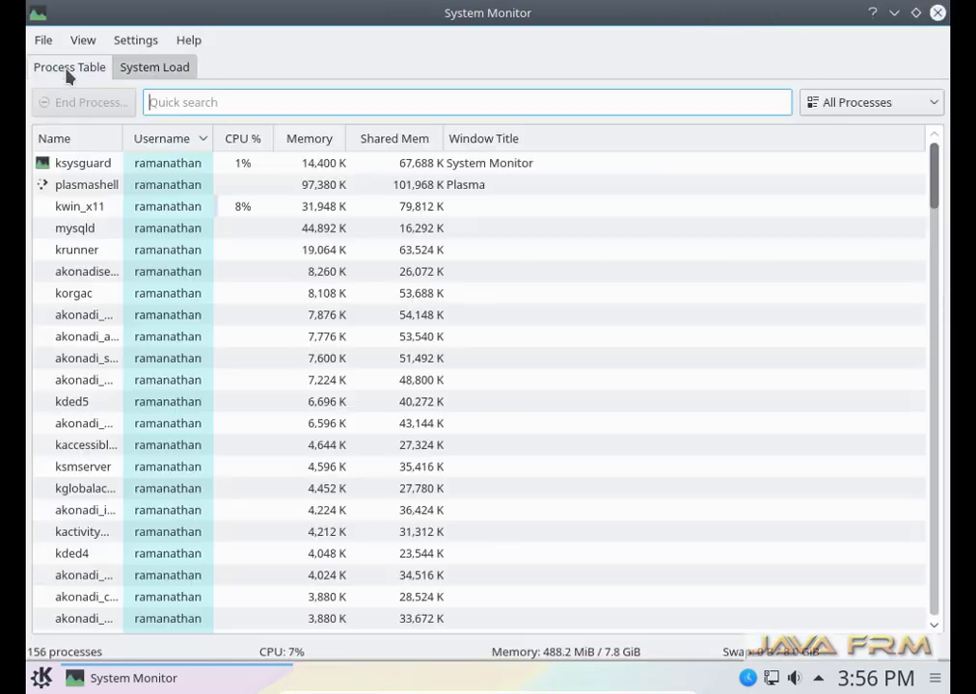
pyautogui.click(937, 13)
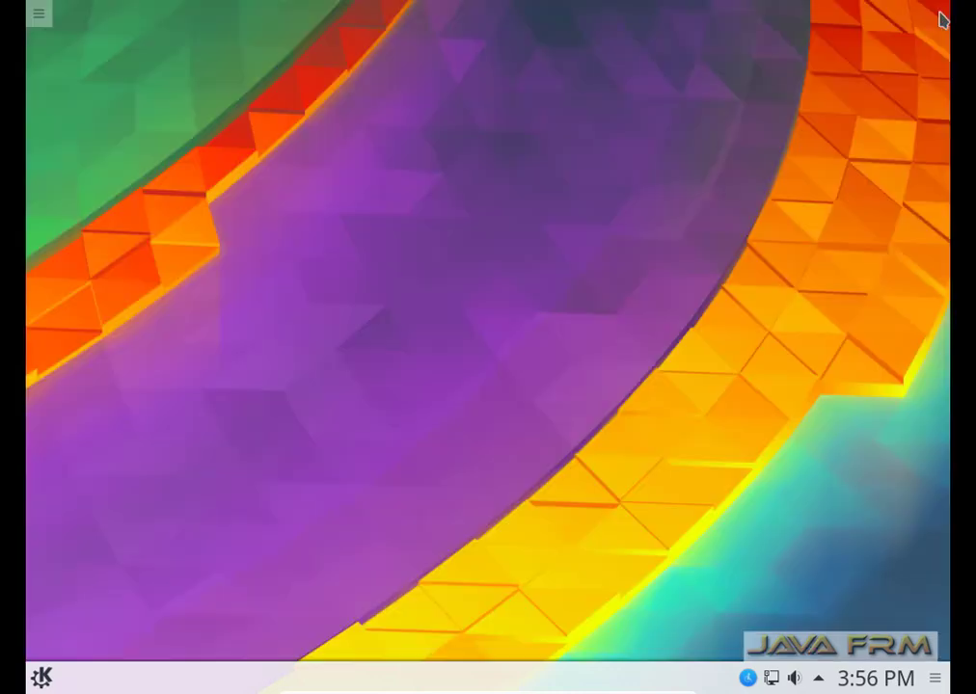